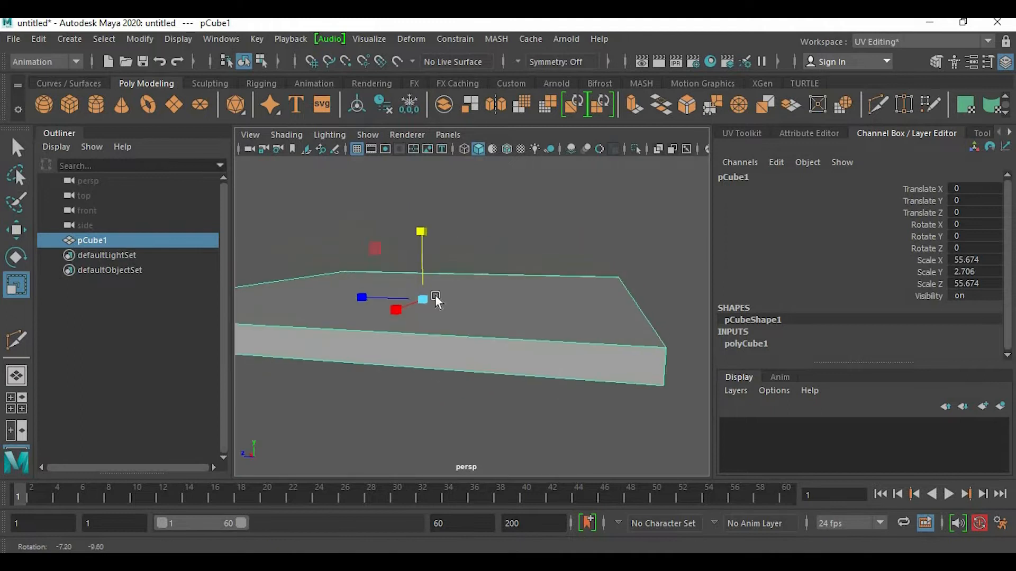
# Step: Flatten and widen the cube into a thin ground slab with a Y scale of about 1.35
pyautogui.moveTo(428, 227); pyautogui.dragTo(442, 269)
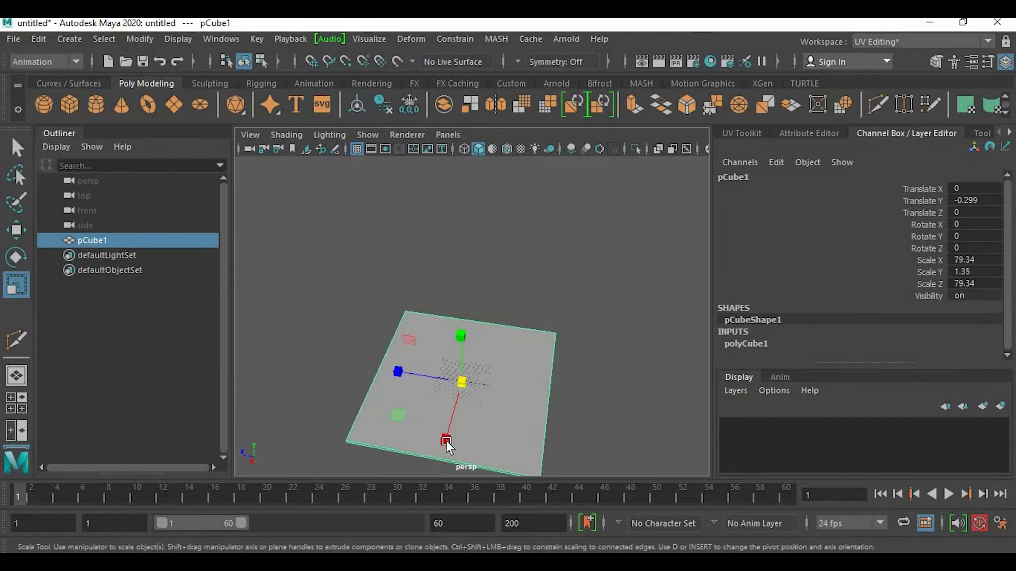
pyautogui.moveTo(446, 442); pyautogui.dragTo(437, 461)
pyautogui.moveTo(427, 375); pyautogui.dragTo(297, 197)
pyautogui.click(297, 197)
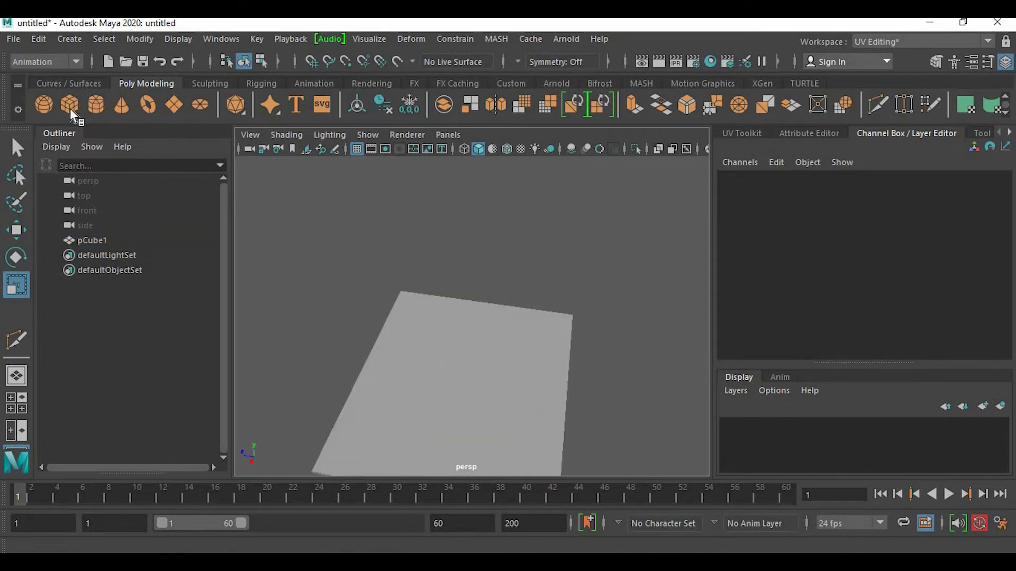
# Step: Create a second cube on the slab and scale it into a bar of about 4.7 by 4.5 by 60.1, long in Z
pyautogui.click(69, 105)
pyautogui.click(495, 374)
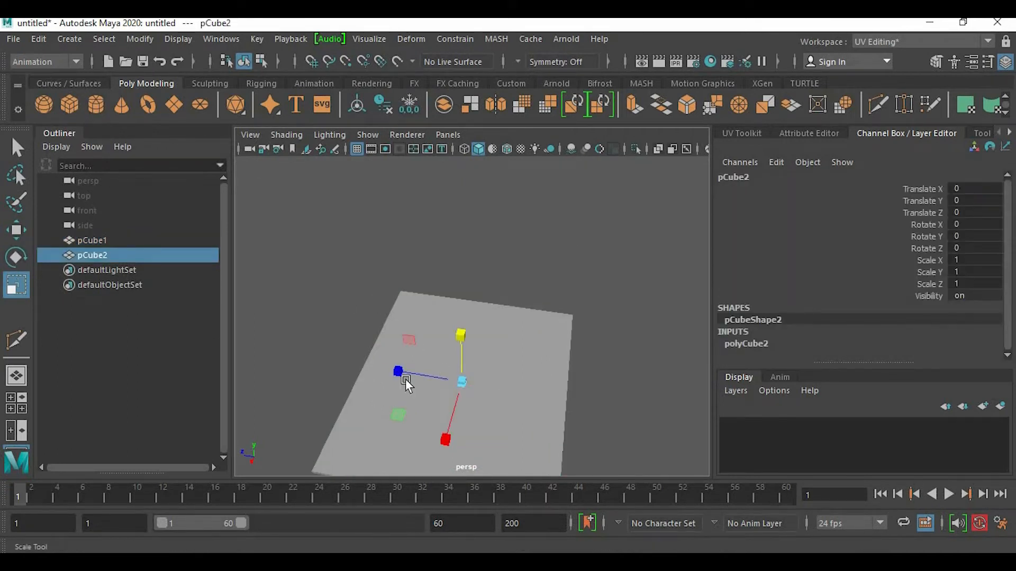
pyautogui.moveTo(468, 388); pyautogui.dragTo(438, 378)
pyautogui.moveTo(398, 373); pyautogui.dragTo(297, 357)
pyautogui.moveTo(443, 441); pyautogui.dragTo(443, 446)
# Step: Select the bar's top face and raise it along Y to form an upright wall
pyautogui.moveTo(511, 383); pyautogui.dragTo(497, 106, button='right')
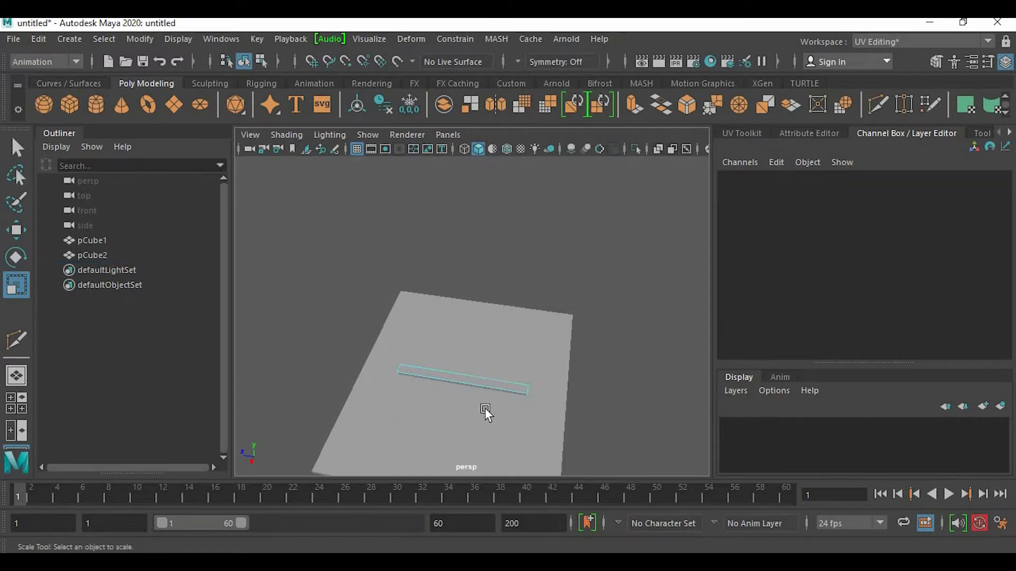
pyautogui.keyDown('alt'); pyautogui.moveTo(486, 413); pyautogui.dragTo(477, 371); pyautogui.keyUp('alt')
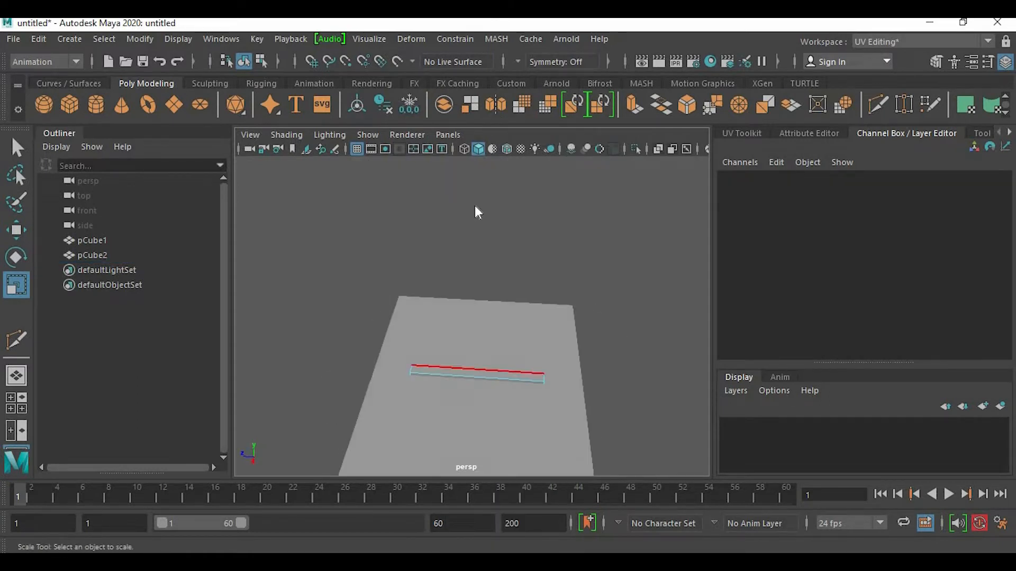
pyautogui.click(512, 371)
pyautogui.click(16, 229)
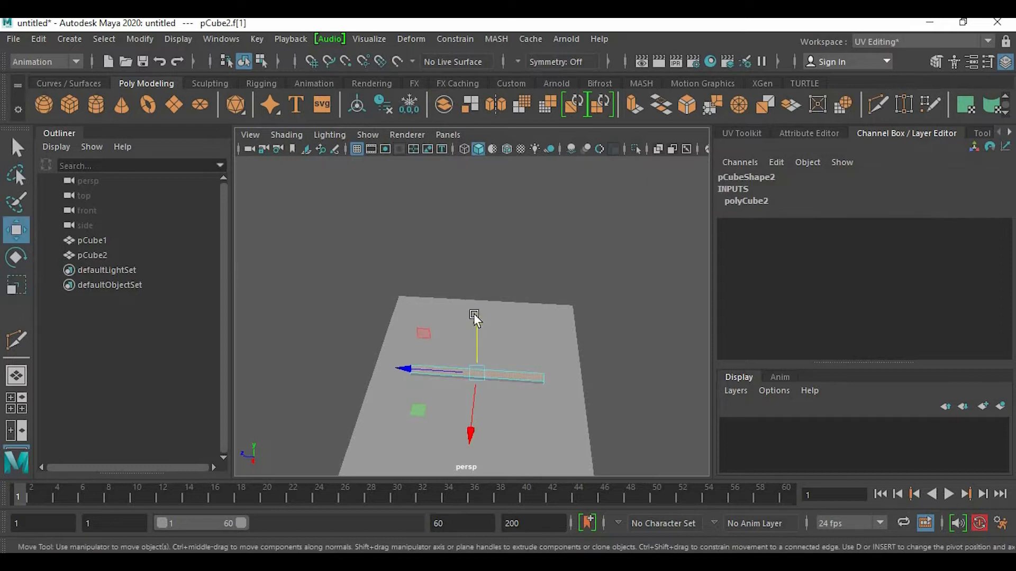
pyautogui.moveTo(475, 318); pyautogui.dragTo(498, 234)
pyautogui.keyDown('alt'); pyautogui.moveTo(513, 358); pyautogui.dragTo(586, 333); pyautogui.keyUp('alt')
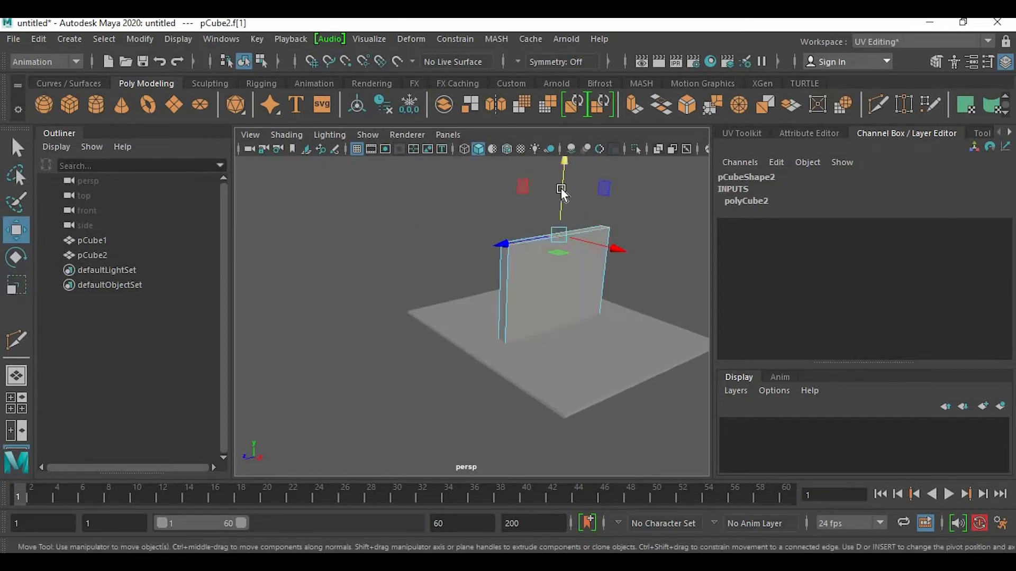
pyautogui.moveTo(561, 191)
pyautogui.mouseDown()
pyautogui.moveTo(567, 159)
pyautogui.moveTo(565, 193)
pyautogui.mouseUp()
# Step: Move the whole wall to the slab's back edge, at about X -43.98 and Y 1.99
pyautogui.moveTo(548, 271); pyautogui.dragTo(620, 143, button='right')
pyautogui.moveTo(551, 252); pyautogui.dragTo(555, 252)
pyautogui.moveTo(629, 357); pyautogui.dragTo(553, 293)
# Step: Cut three vertical and three horizontal edge loops across the wall with Multi-Cut, then reselect it as an object
pyautogui.keyDown('alt'); pyautogui.moveTo(522, 351); pyautogui.dragTo(434, 379); pyautogui.keyUp('alt')
pyautogui.hotkey('ctrl', 'shift', 'x')
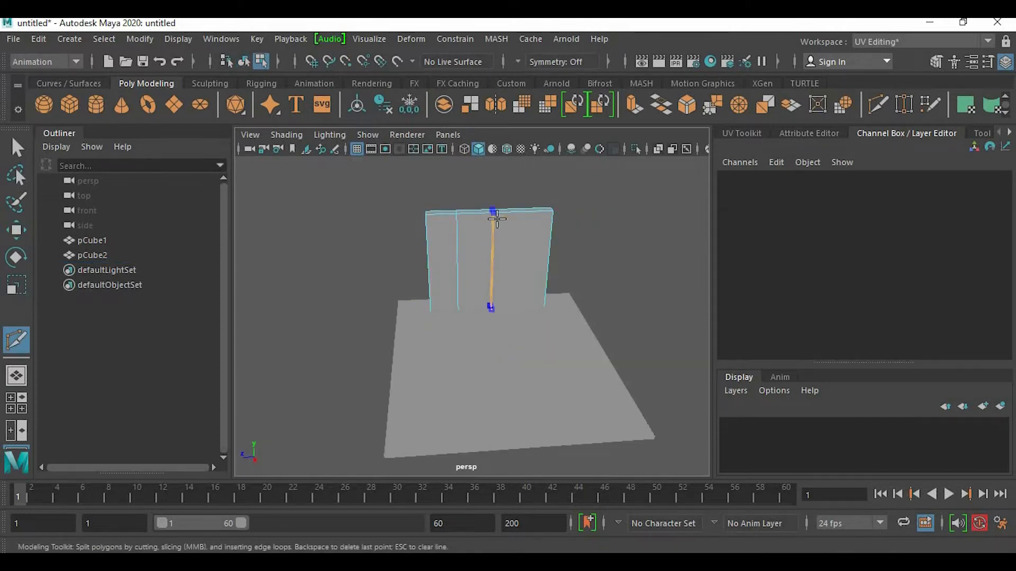
pyautogui.keyDown('ctrl'); pyautogui.click(497, 218); pyautogui.keyUp('ctrl')
pyautogui.keyDown('ctrl'); pyautogui.click(526, 218); pyautogui.keyUp('ctrl')
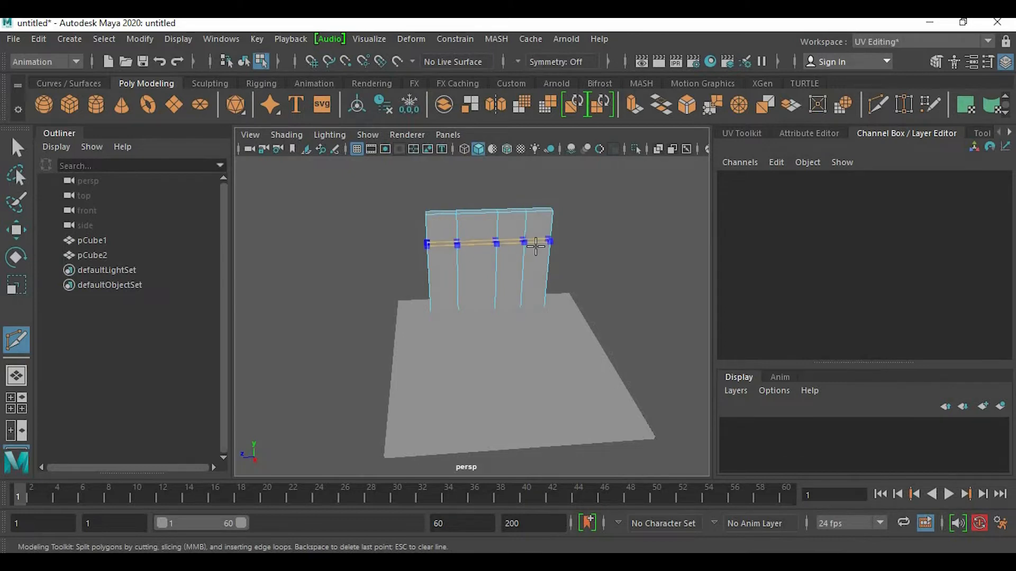
pyautogui.keyDown('ctrl'); pyautogui.click(530, 244); pyautogui.keyUp('ctrl')
pyautogui.keyDown('ctrl'); pyautogui.click(530, 270); pyautogui.keyUp('ctrl')
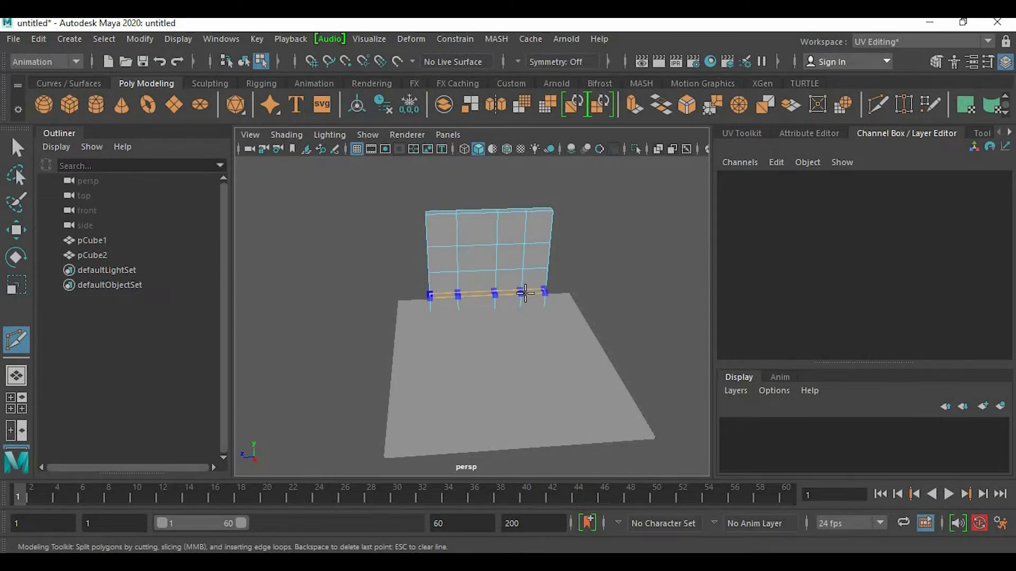
pyautogui.click(16, 229)
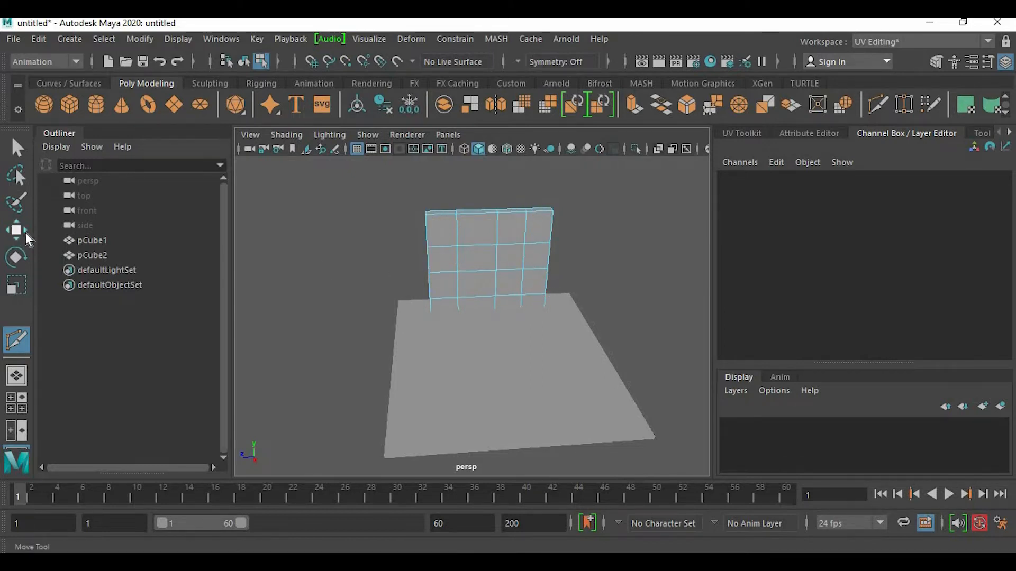
pyautogui.moveTo(461, 162); pyautogui.dragTo(539, 138, button='right')
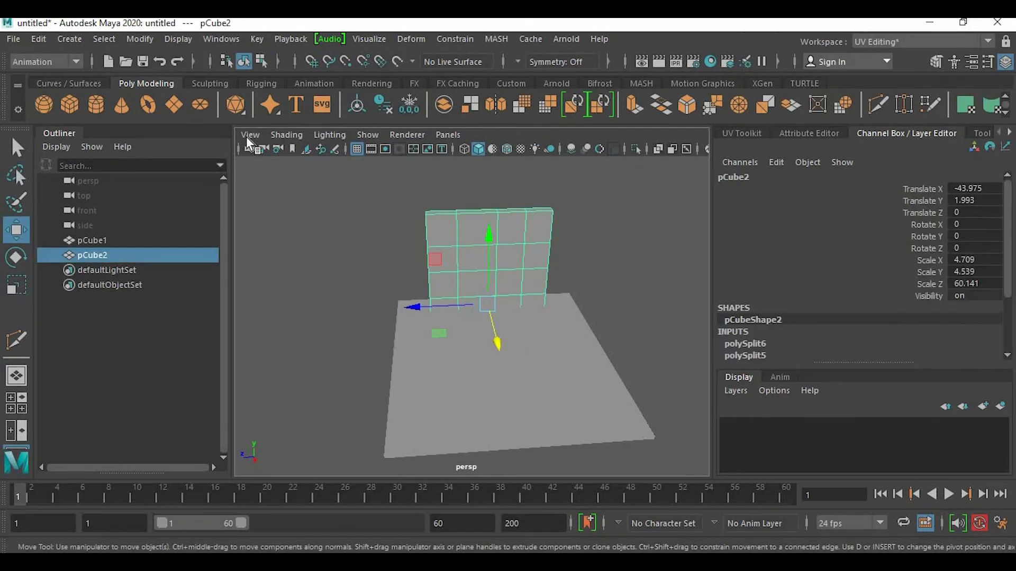
# Step: Create a cylinder, scale it uniformly to about 16.39 and rotate it about 95.4 degrees around Z
pyautogui.click(96, 100)
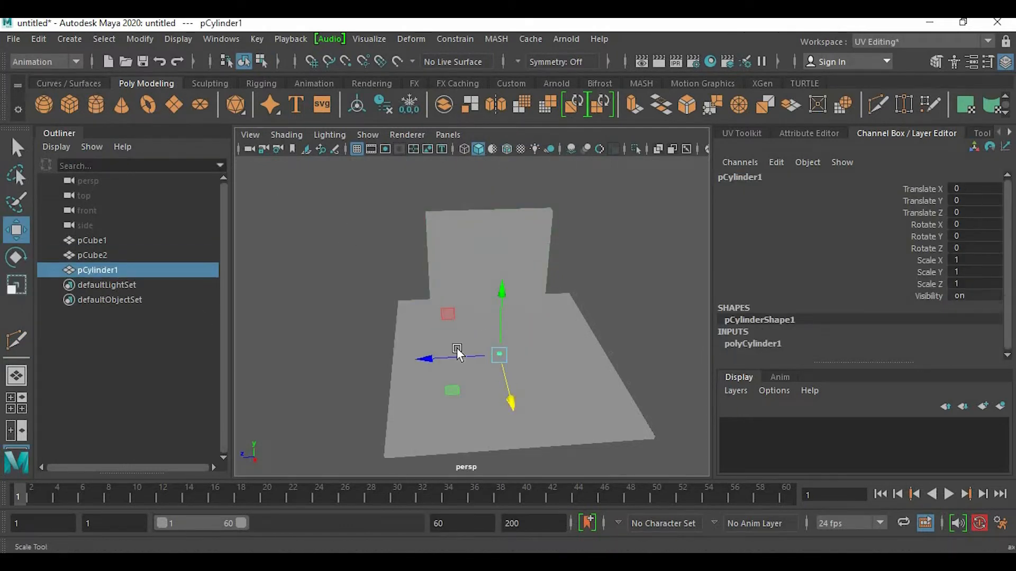
pyautogui.press('r')
pyautogui.moveTo(505, 355); pyautogui.dragTo(493, 249)
pyautogui.press('w')
pyautogui.press('e')
pyautogui.moveTo(505, 320); pyautogui.dragTo(483, 286)
# Step: Push the cylinder through the wall at about X -41 and Y 26.25, and adjust its Z rotation to about 90.2 degrees
pyautogui.press('w')
pyautogui.keyDown('alt'); pyautogui.moveTo(508, 296); pyautogui.dragTo(662, 264); pyautogui.keyUp('alt')
pyautogui.moveTo(551, 250); pyautogui.dragTo(503, 256)
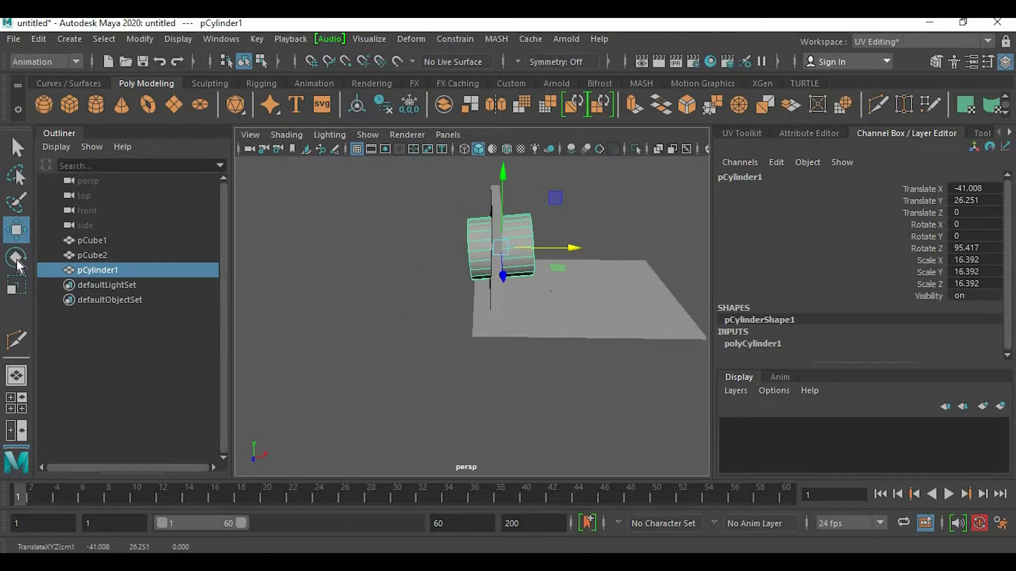
pyautogui.click(18, 259)
pyautogui.moveTo(518, 182); pyautogui.dragTo(522, 183)
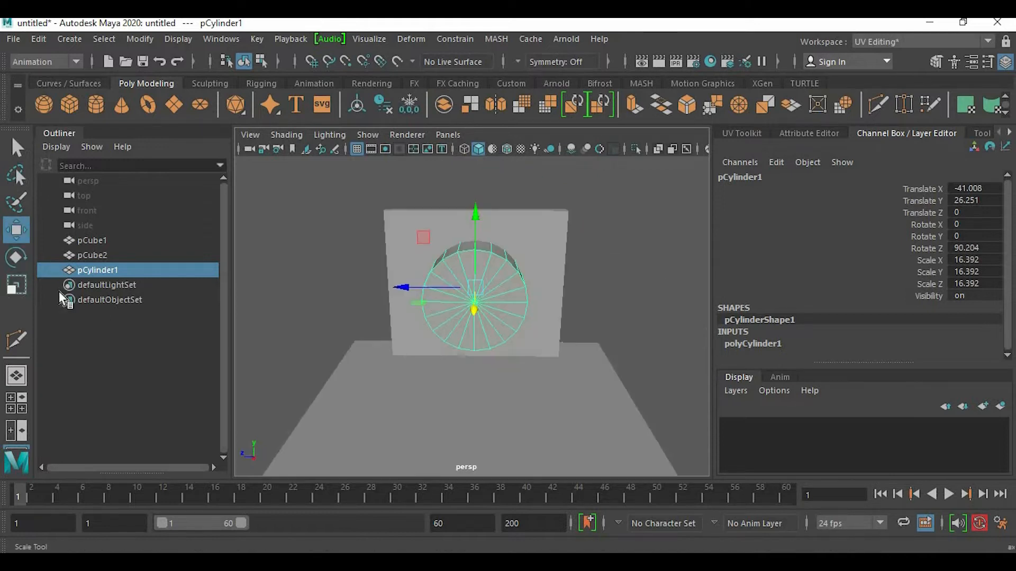
# Step: Enlarge the cylinder uniformly to about 20.96 and place a duplicate in front of the wall at about X 25.5
pyautogui.click(16, 286)
pyautogui.moveTo(475, 289); pyautogui.dragTo(494, 294)
pyautogui.moveTo(592, 318)
pyautogui.keyDown('alt'); pyautogui.mouseDown()
pyautogui.moveTo(605, 319)
pyautogui.moveTo(608, 340)
pyautogui.moveTo(544, 363)
pyautogui.moveTo(551, 339)
pyautogui.moveTo(515, 286)
pyautogui.moveTo(582, 325)
pyautogui.moveTo(559, 303)
pyautogui.moveTo(651, 338)
pyautogui.moveTo(673, 233)
pyautogui.mouseUp(); pyautogui.keyUp('alt')
pyautogui.press('w')
pyautogui.click(550, 270)
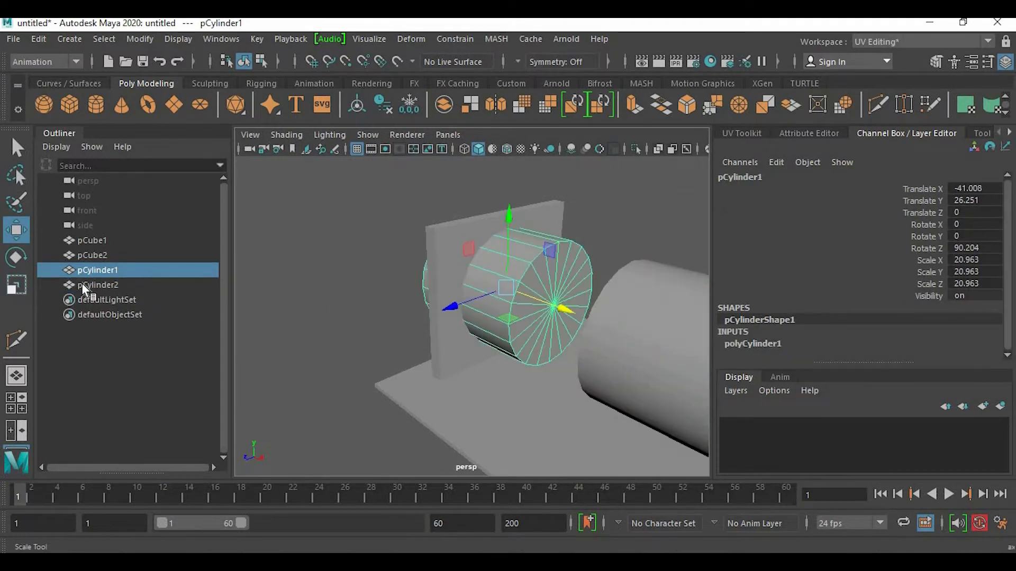
# Step: Subtract the cylinder from the wall with a Boolean difference to cut a round hole
pyautogui.click(456, 277)
pyautogui.keyDown('shift'); pyautogui.click(582, 267); pyautogui.keyUp('shift')
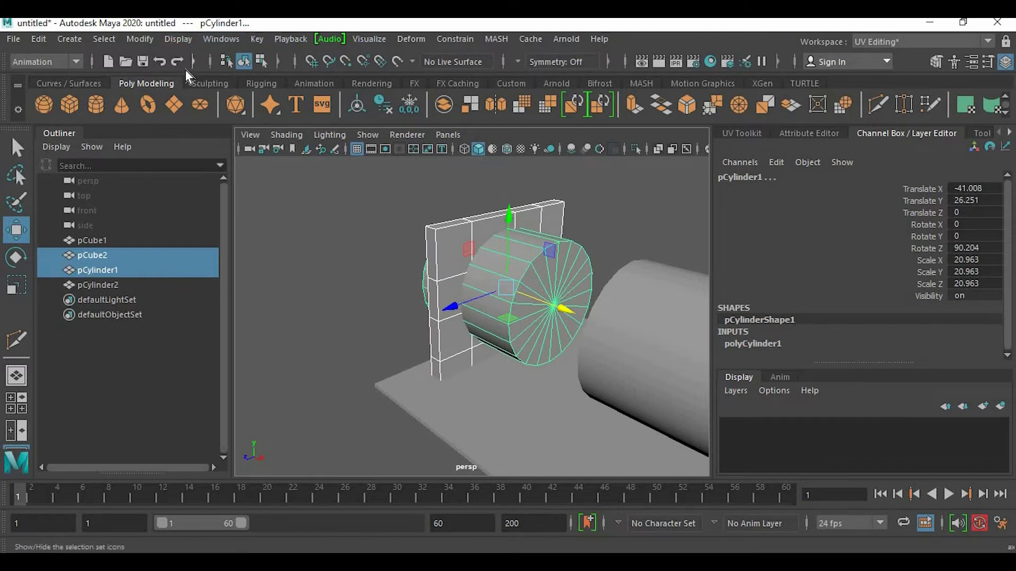
pyautogui.click(49, 60)
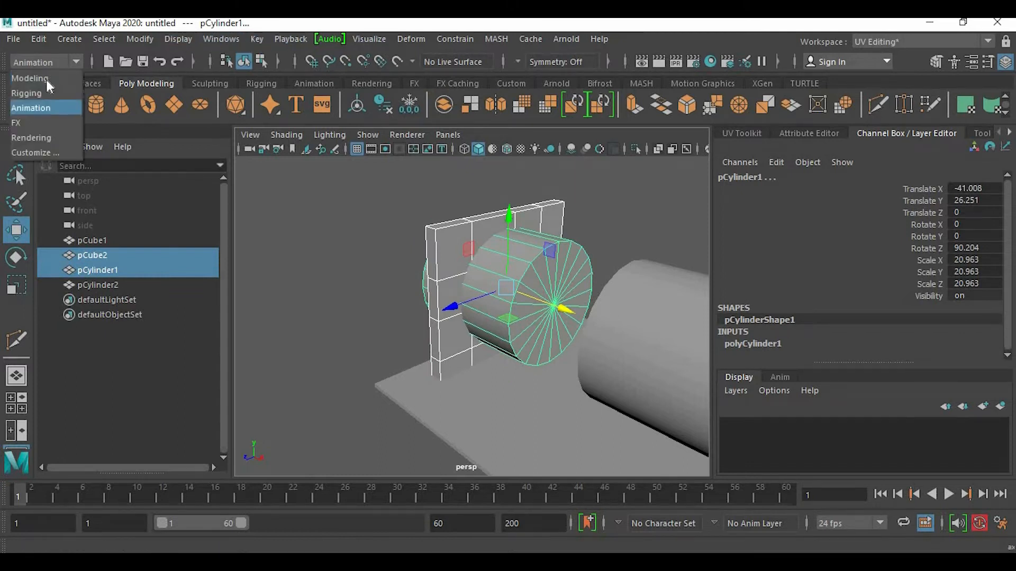
pyautogui.click(43, 74)
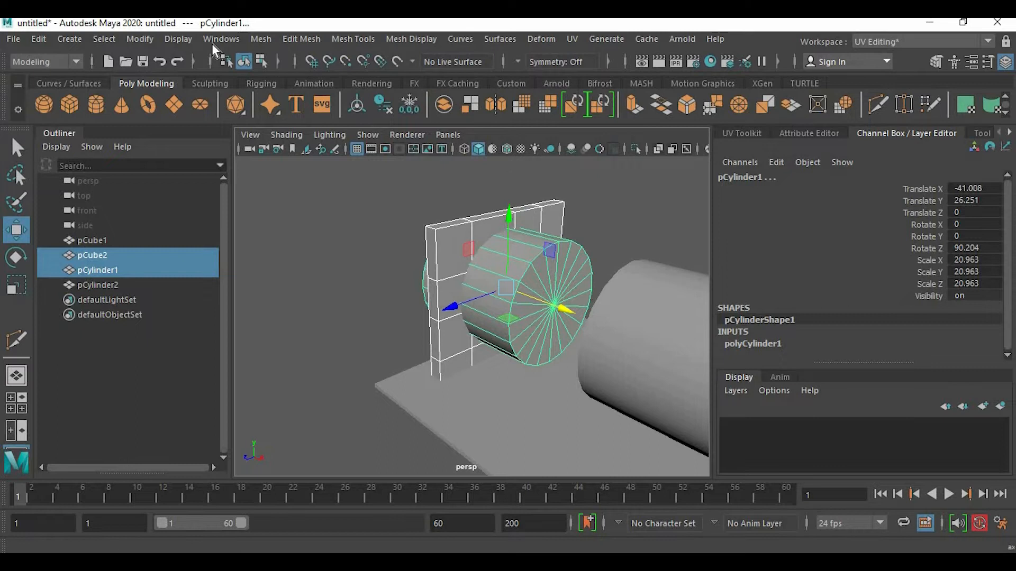
pyautogui.click(259, 40)
pyautogui.moveTo(281, 76)
pyautogui.click(438, 90)
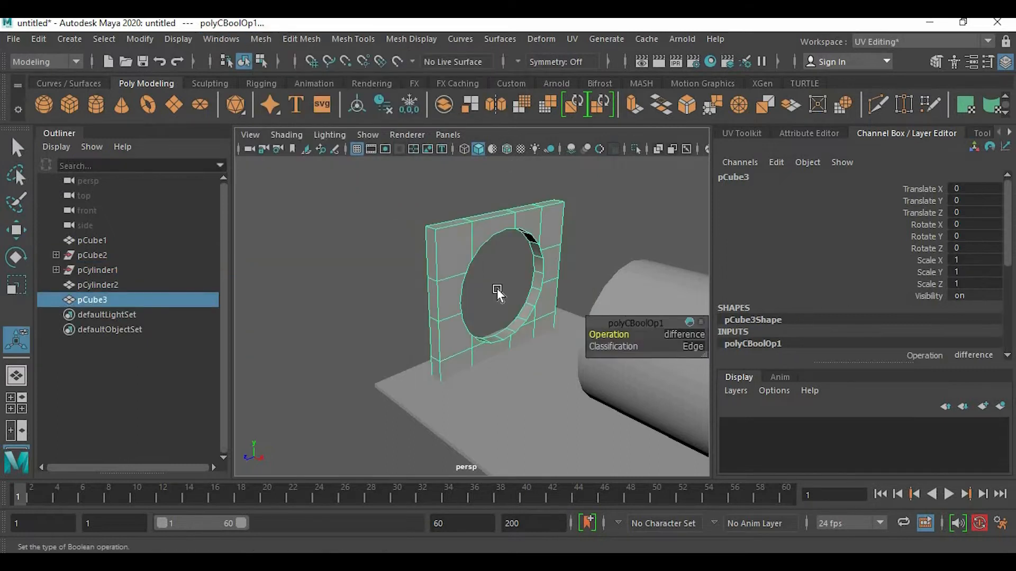
# Step: Move the duplicate cylinder along X into the wall's round hole, to about X -38.9
pyautogui.keyDown('alt'); pyautogui.moveTo(572, 211); pyautogui.dragTo(582, 336); pyautogui.keyUp('alt')
pyautogui.click(562, 351)
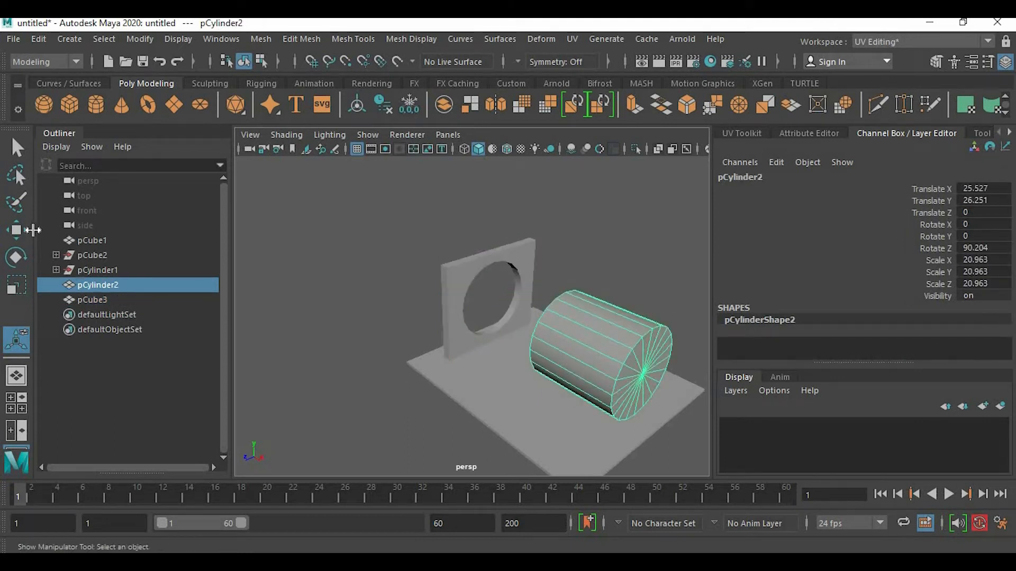
pyautogui.press('w')
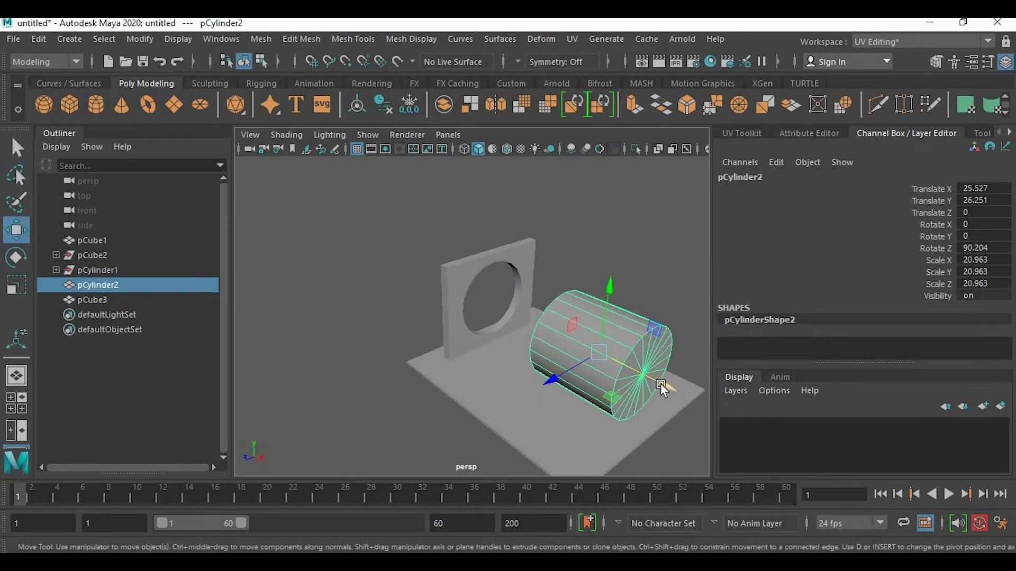
pyautogui.moveTo(662, 385); pyautogui.dragTo(547, 373)
pyautogui.keyDown('alt'); pyautogui.moveTo(604, 353); pyautogui.dragTo(524, 325); pyautogui.keyUp('alt')
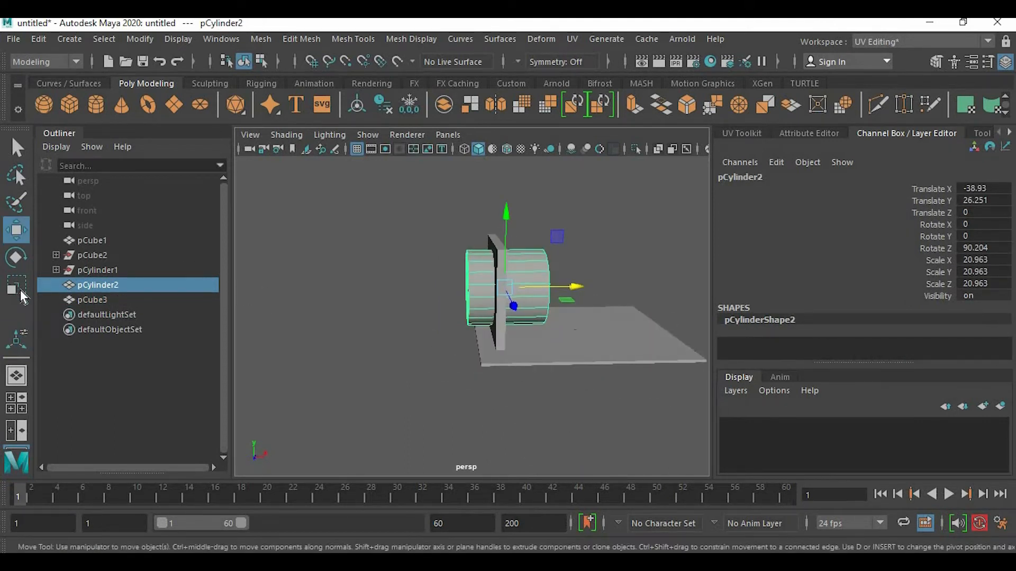
# Step: Flatten the cylinder into a disc with a Y scale of about 2.73 and align it inside the hole at about X -43.87
pyautogui.click(18, 289)
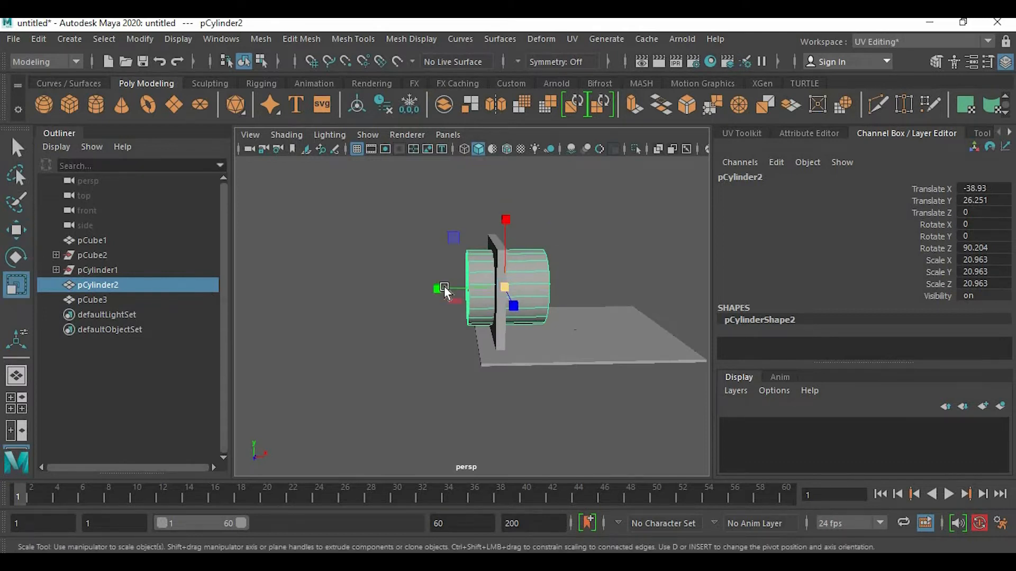
pyautogui.moveTo(438, 288); pyautogui.dragTo(480, 289)
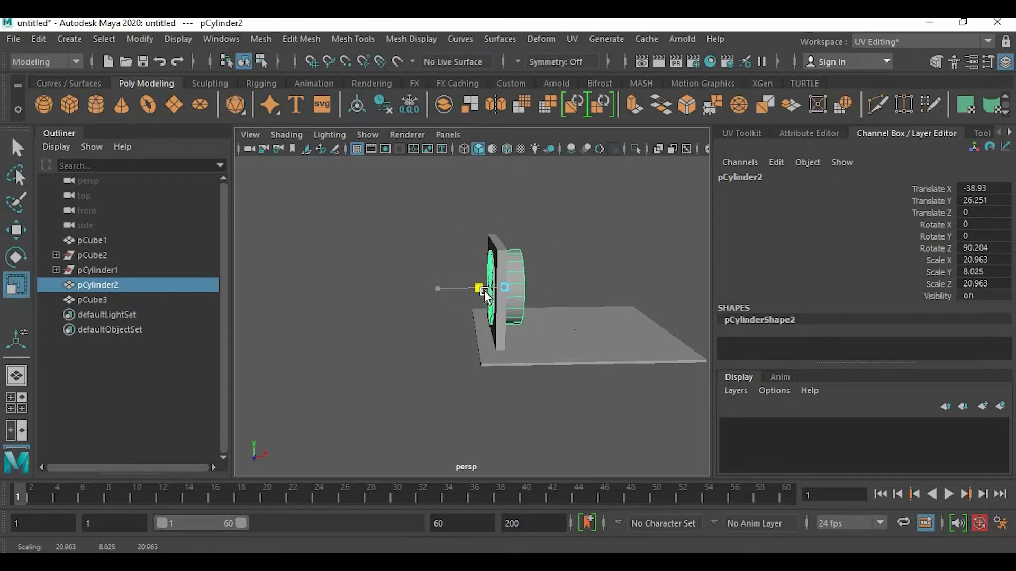
pyautogui.press('w')
pyautogui.scroll(2, 616, 290)
pyautogui.moveTo(574, 273); pyautogui.dragTo(580, 275)
pyautogui.press('r')
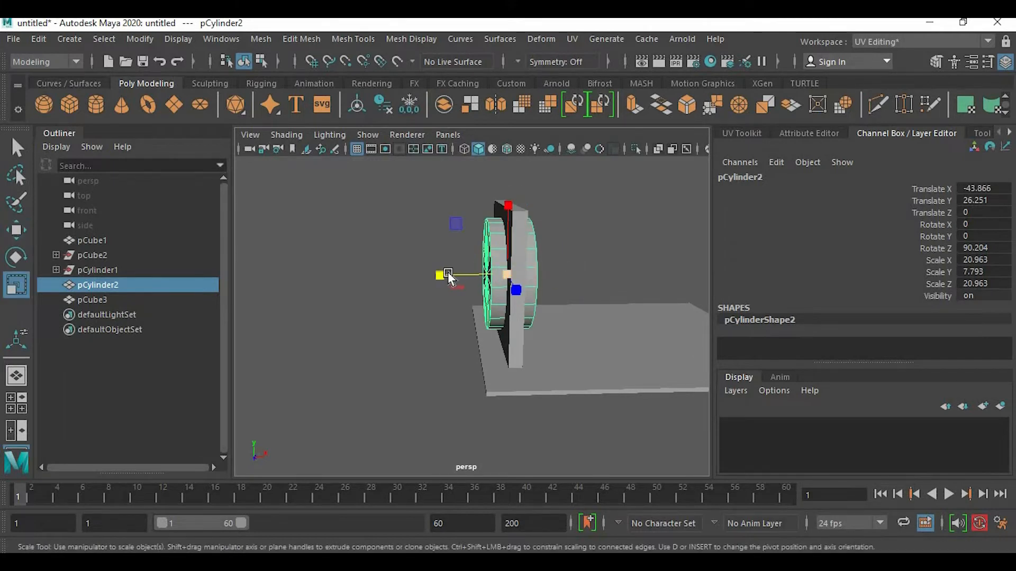
pyautogui.moveTo(443, 274); pyautogui.dragTo(493, 278)
pyautogui.keyDown('alt'); pyautogui.moveTo(557, 248); pyautogui.dragTo(586, 249); pyautogui.keyUp('alt')
pyautogui.keyDown('alt'); pyautogui.moveTo(290, 221); pyautogui.dragTo(624, 325, button='right'); pyautogui.keyUp('alt')
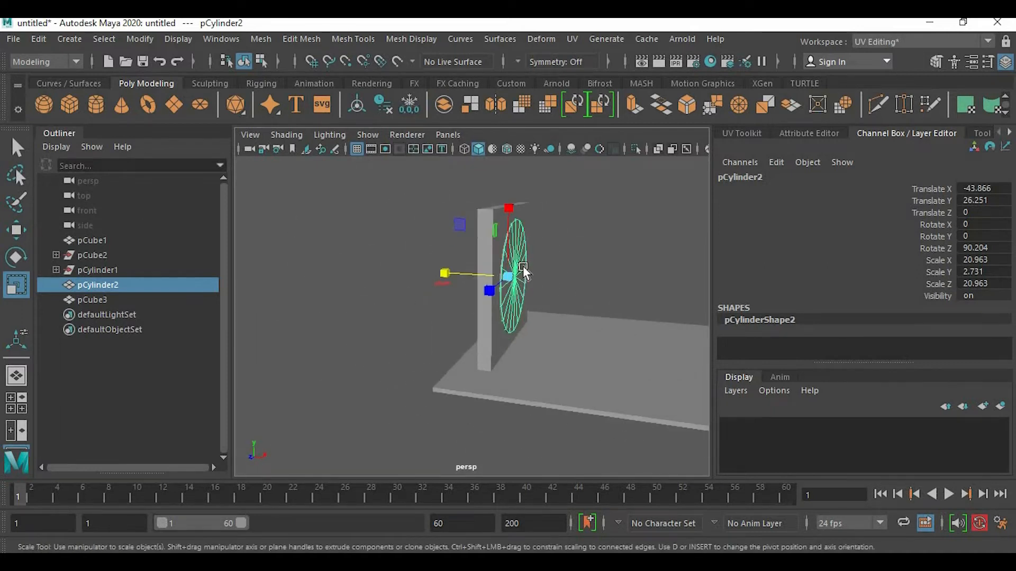
pyautogui.moveTo(523, 267); pyautogui.dragTo(590, 142, button='right')
pyautogui.click(589, 222)
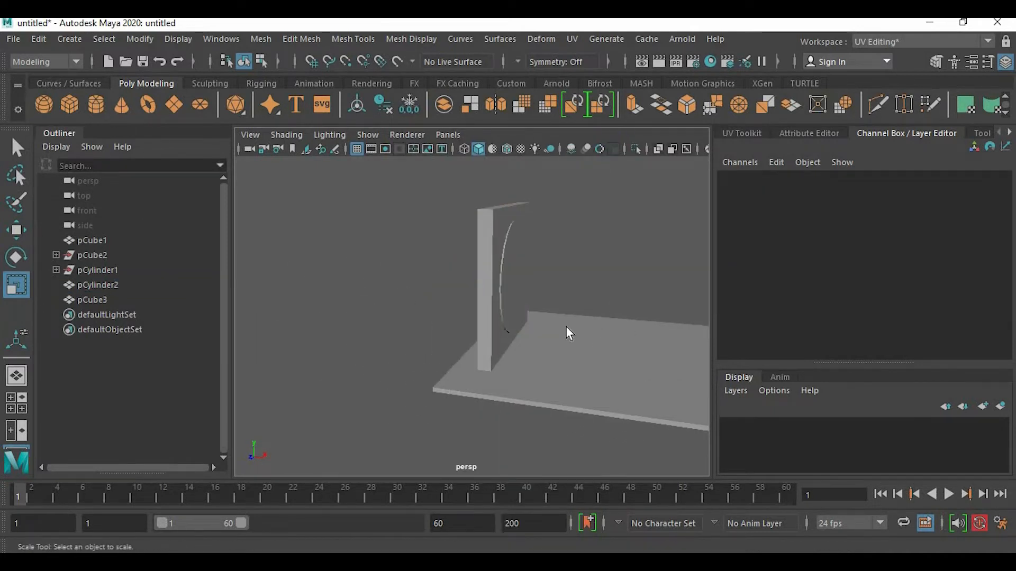
# Step: Create a third cylinder on the slab and scale it to about 7.12 in X and Z and 8.23 in Y
pyautogui.keyDown('alt'); pyautogui.moveTo(566, 326); pyautogui.dragTo(479, 301); pyautogui.keyUp('alt')
pyautogui.click(488, 296)
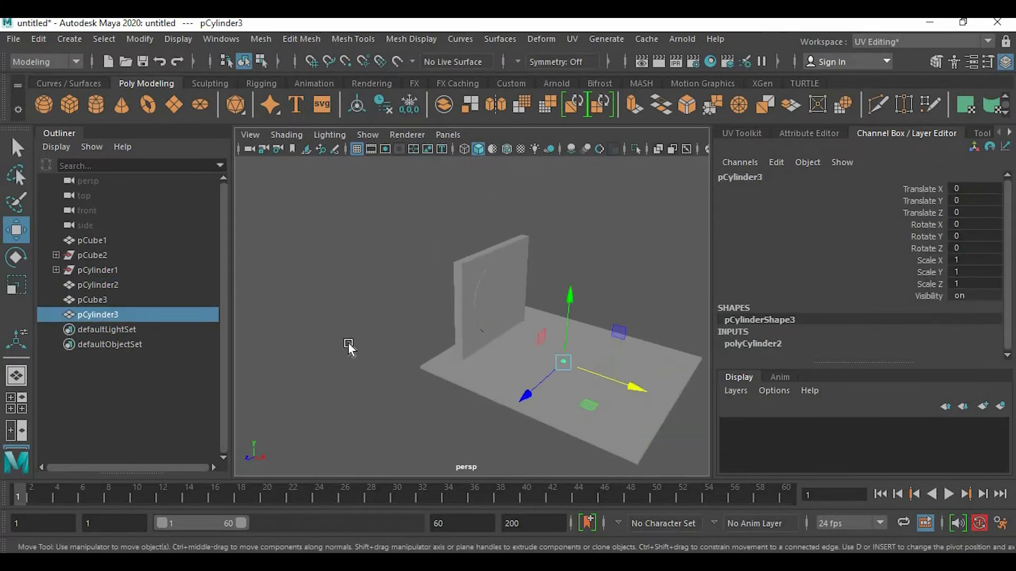
pyautogui.moveTo(564, 363); pyautogui.dragTo(570, 292)
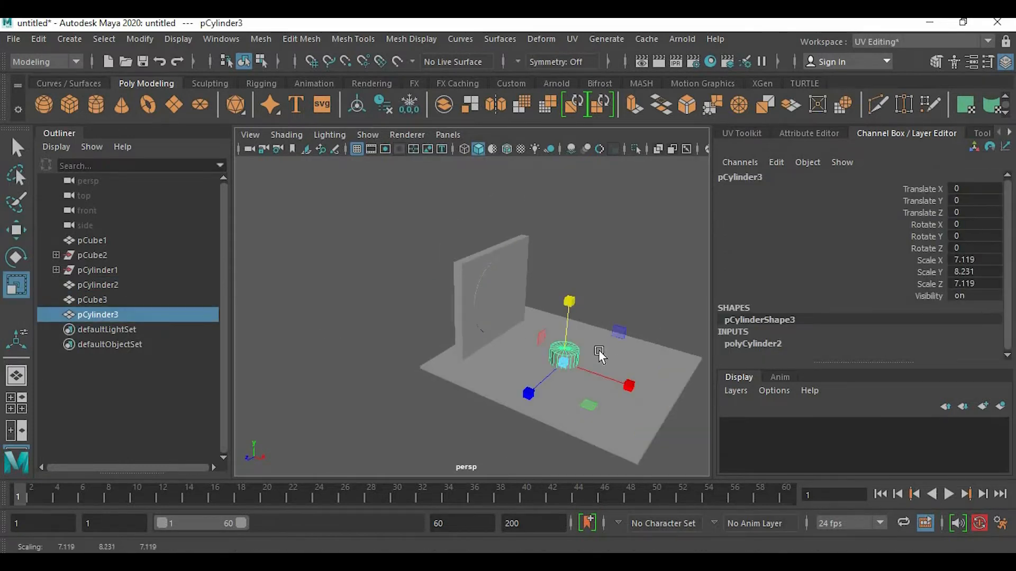
# Step: Position the small cylinder upright near the slab's front edge, at about X 34.46 and Y 8.24
pyautogui.press('w')
pyautogui.moveTo(617, 335); pyautogui.dragTo(665, 340)
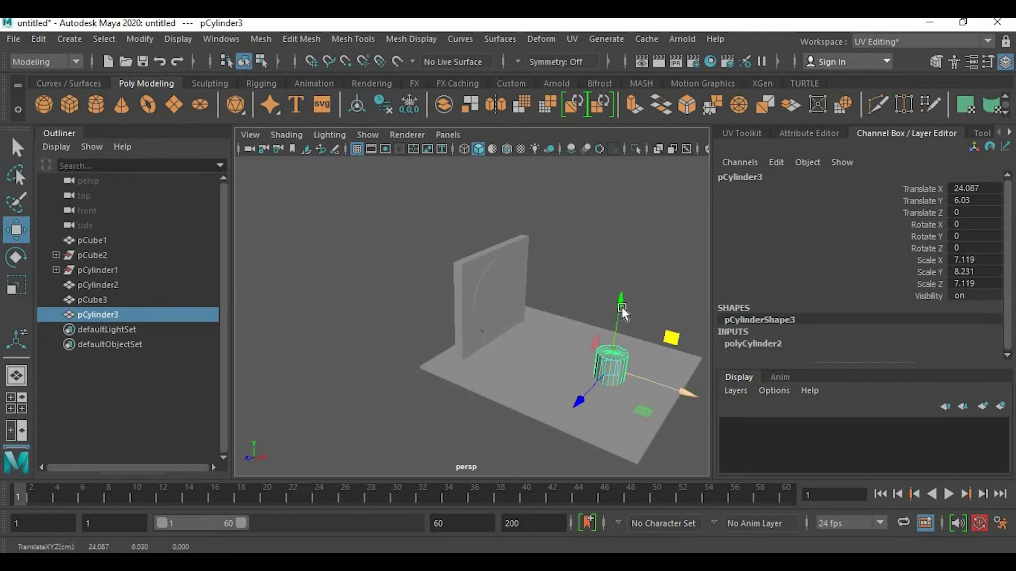
pyautogui.moveTo(621, 295); pyautogui.dragTo(622, 291)
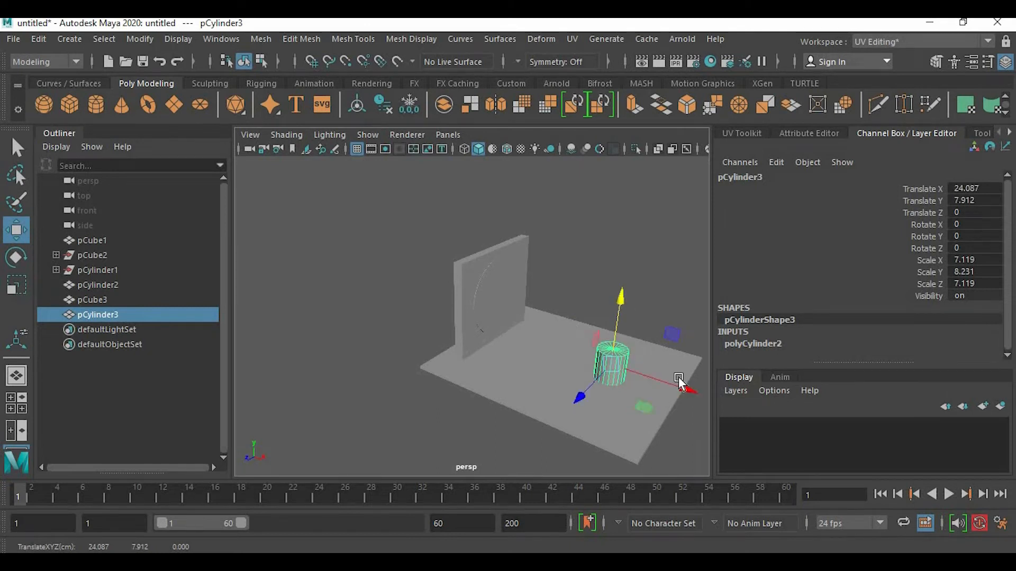
pyautogui.moveTo(679, 380); pyautogui.dragTo(712, 392)
pyautogui.keyDown('alt'); pyautogui.moveTo(499, 352); pyautogui.dragTo(306, 263); pyautogui.keyUp('alt')
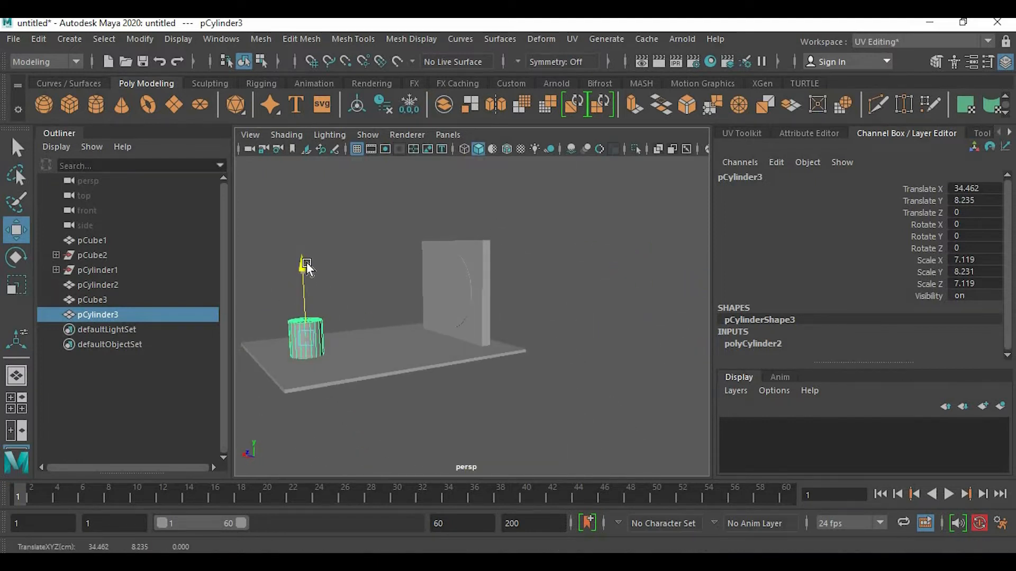
# Step: Assign a new Arnold aiStandardSurface material to the disc in the wall's round hole
pyautogui.keyDown('alt'); pyautogui.moveTo(396, 349); pyautogui.dragTo(497, 310); pyautogui.keyUp('alt')
pyautogui.click(486, 298)
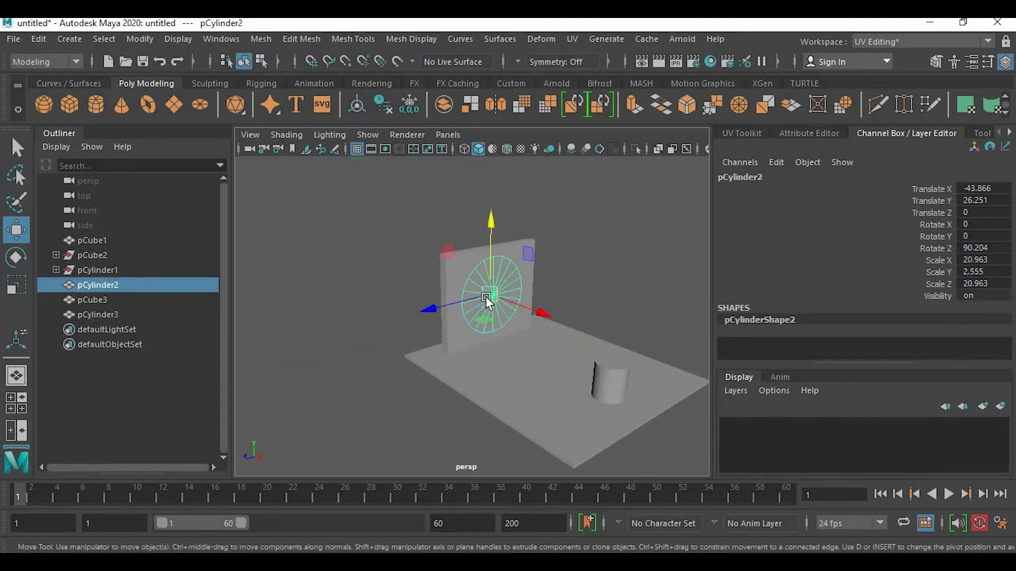
pyautogui.scroll(5, 506, 281)
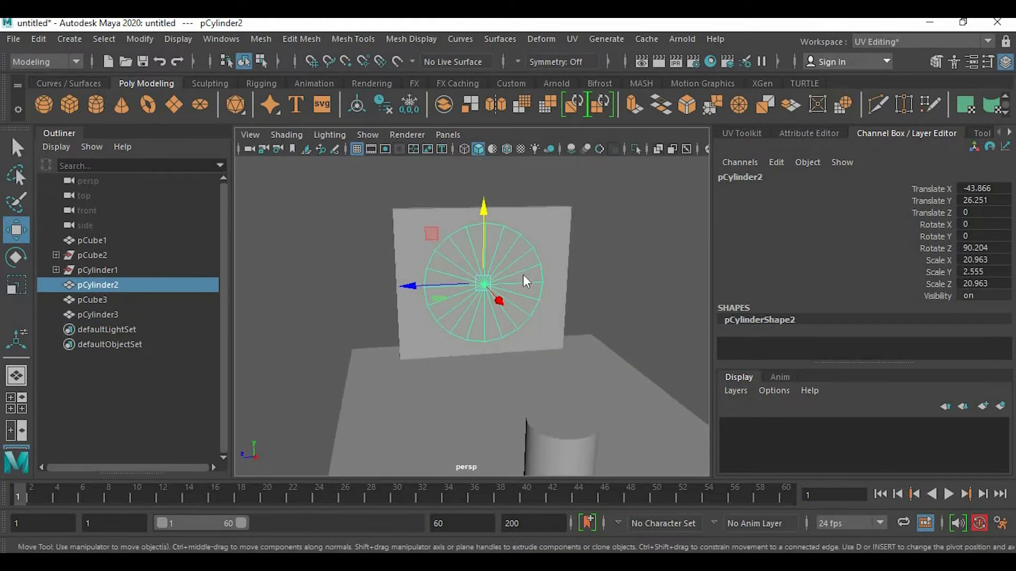
pyautogui.moveTo(524, 278); pyautogui.dragTo(546, 544, button='right')
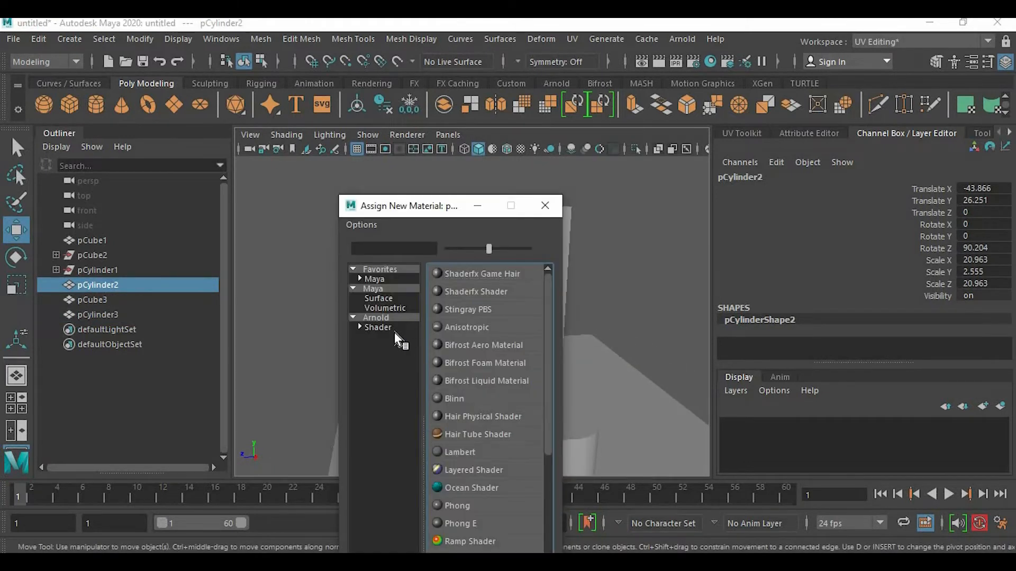
pyautogui.click(384, 327)
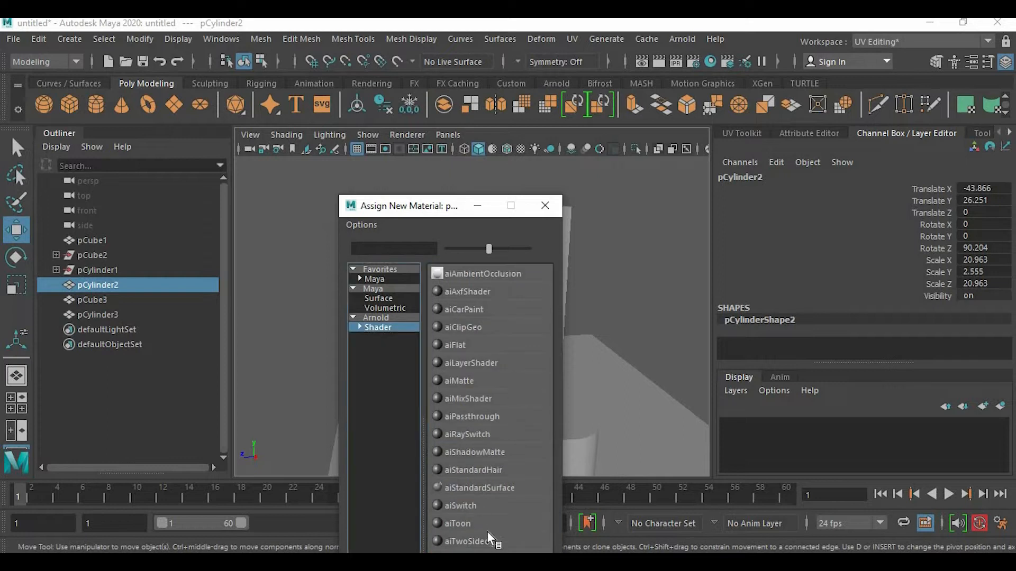
pyautogui.click(498, 486)
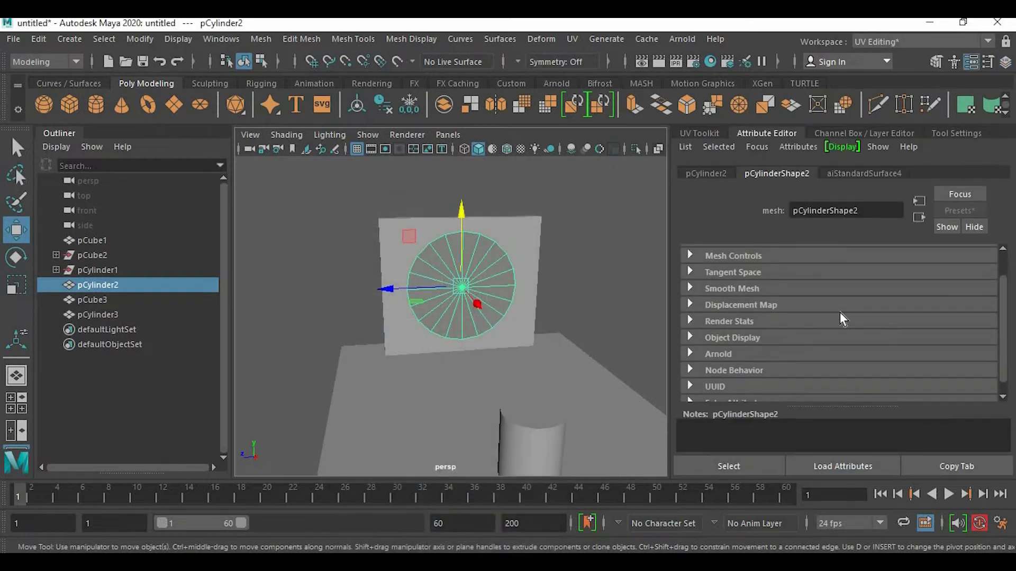
# Step: Examine the disc's Arnold shape settings and the attributes of its aiStandardSurface material, then deselect the disc
pyautogui.scroll(-1, 750, 351)
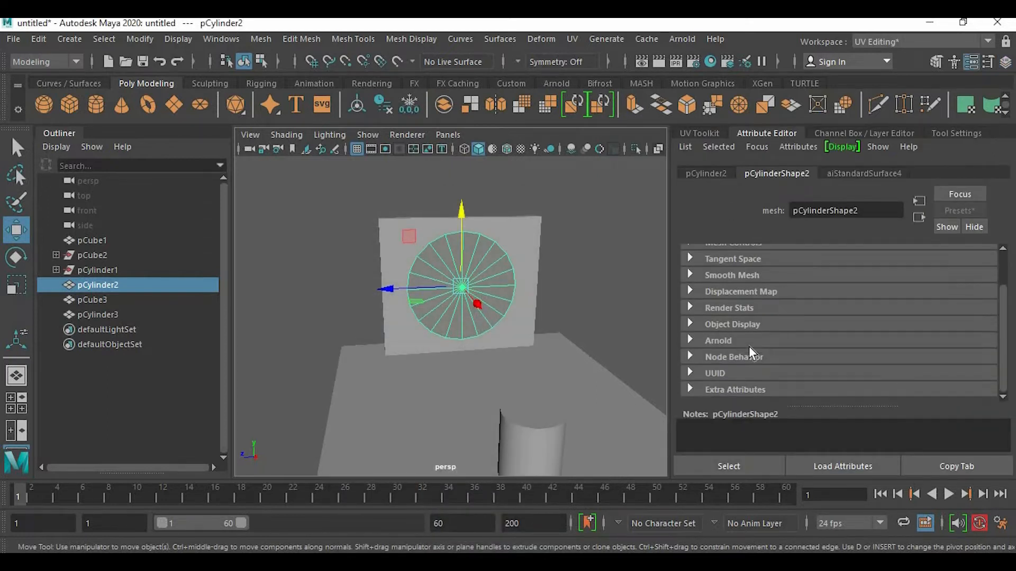
pyautogui.click(690, 341)
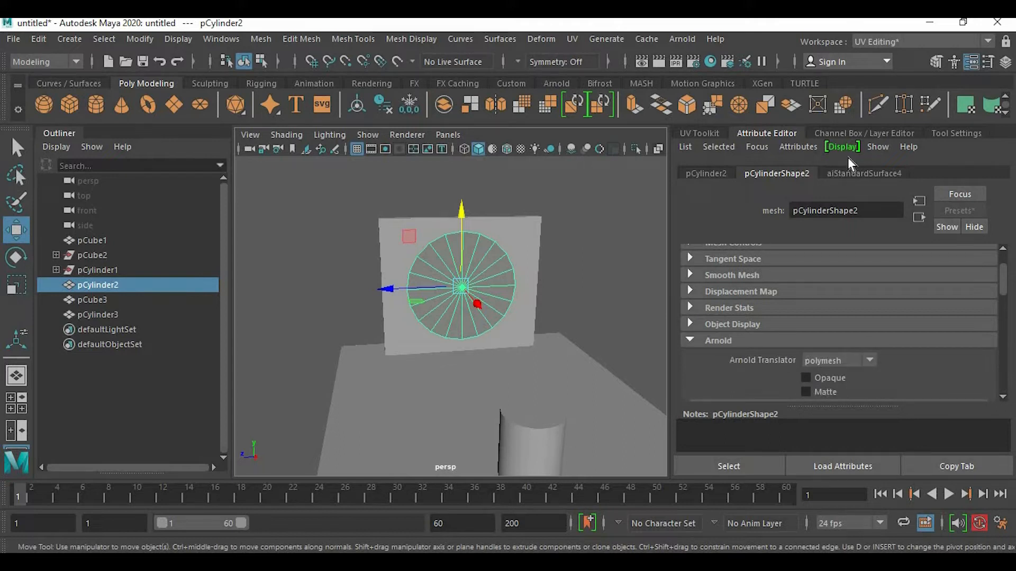
pyautogui.click(852, 173)
pyautogui.scroll(-3, 866, 327)
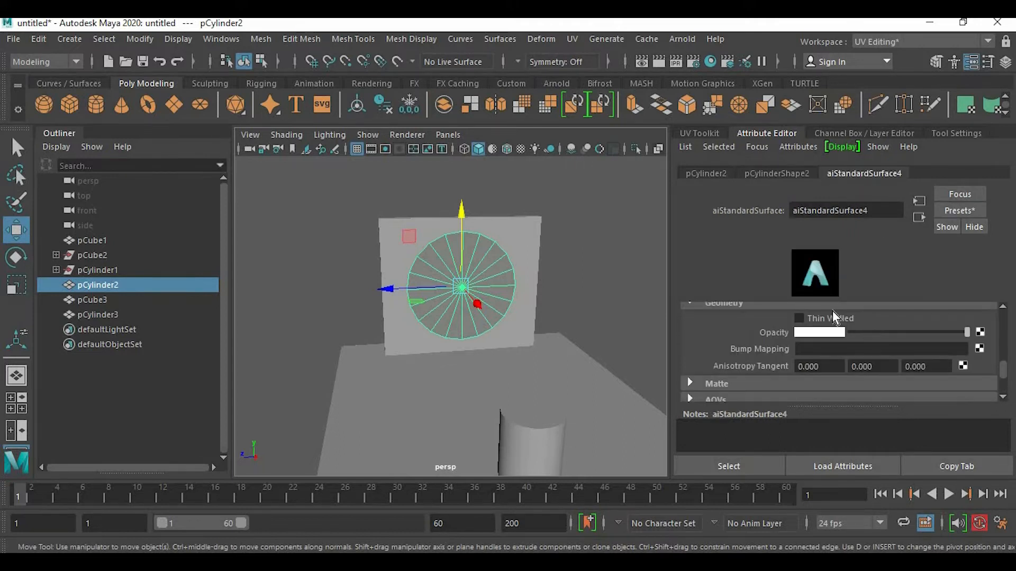
pyautogui.scroll(-3, 861, 351)
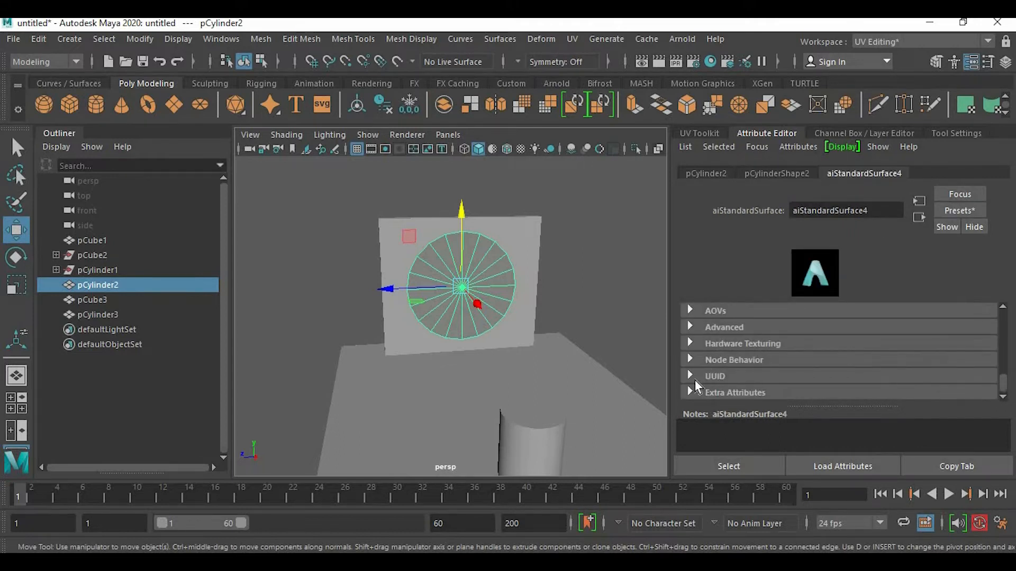
pyautogui.click(637, 256)
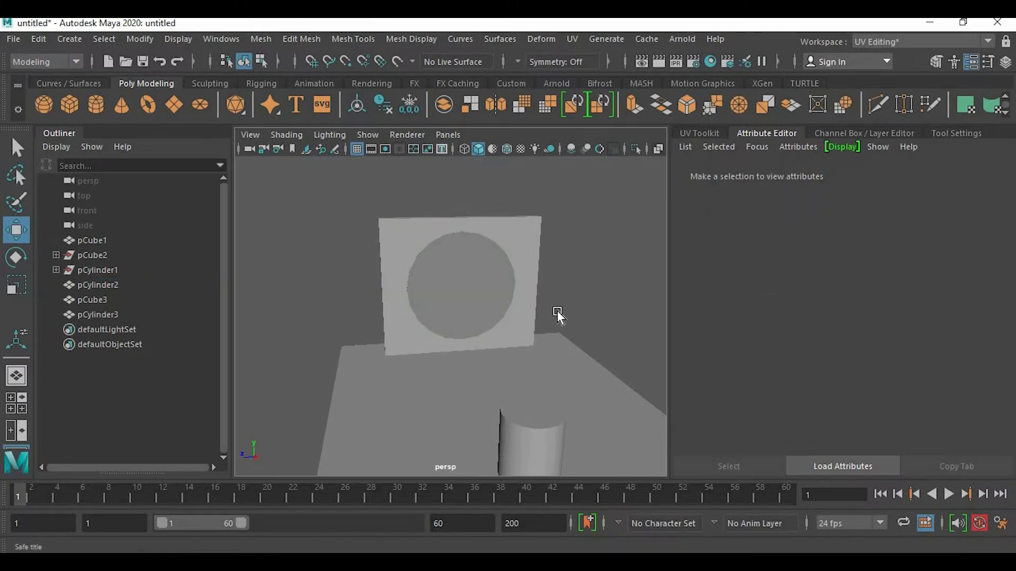
# Step: Create a spot light in the scene
pyautogui.scroll(-3, 500, 293)
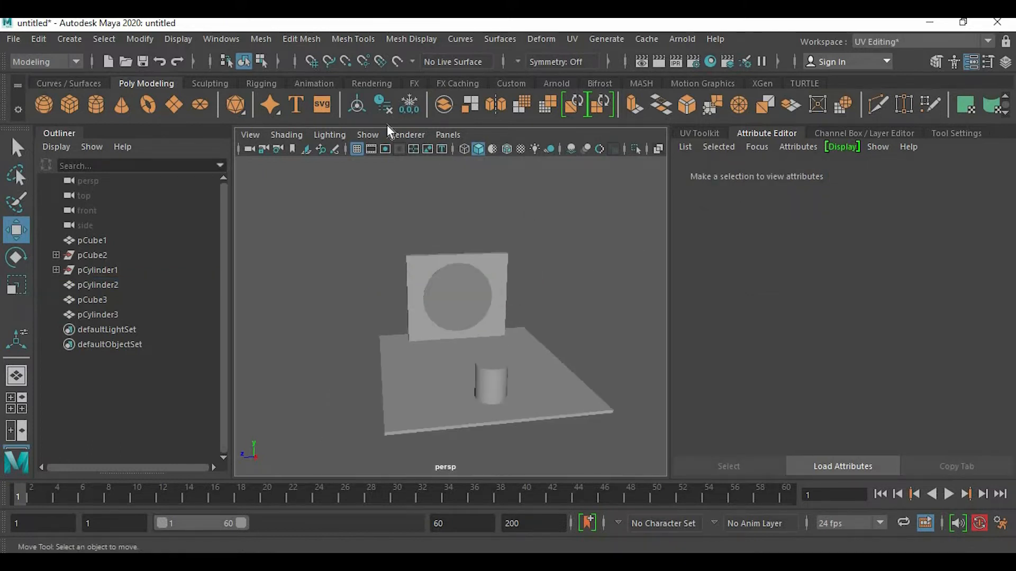
pyautogui.click(373, 82)
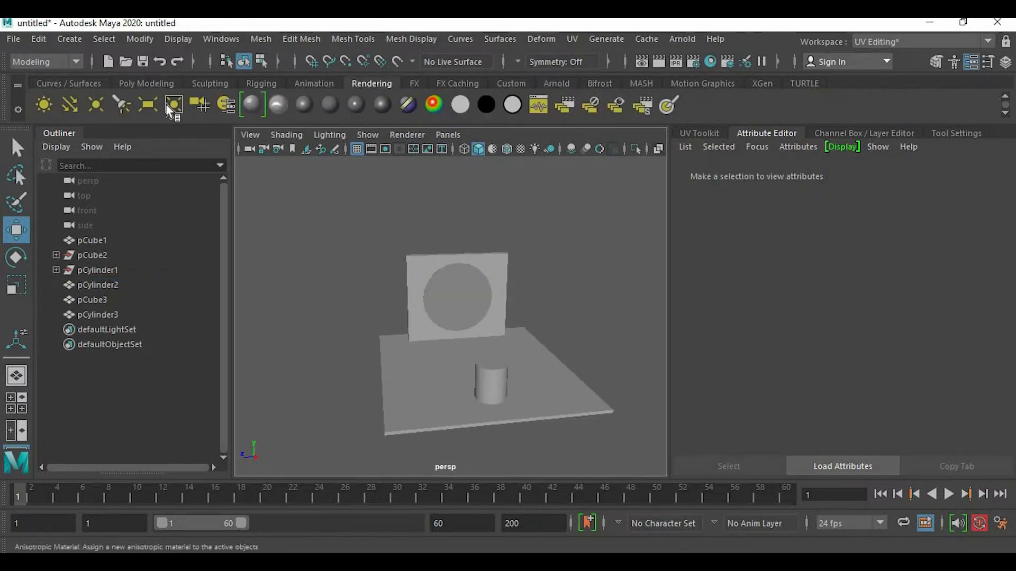
pyautogui.click(121, 104)
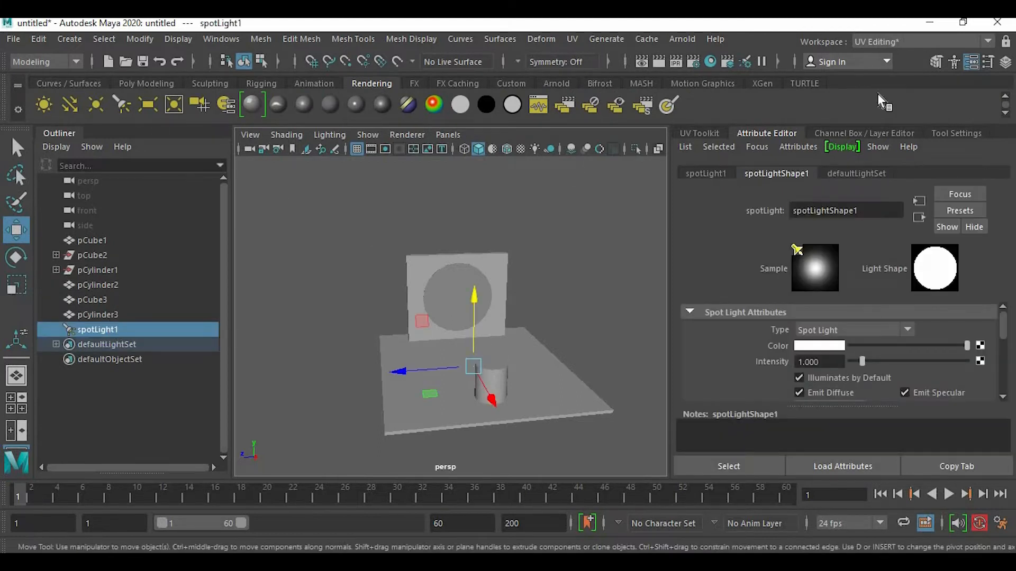
pyautogui.click(681, 39)
pyautogui.moveTo(802, 113)
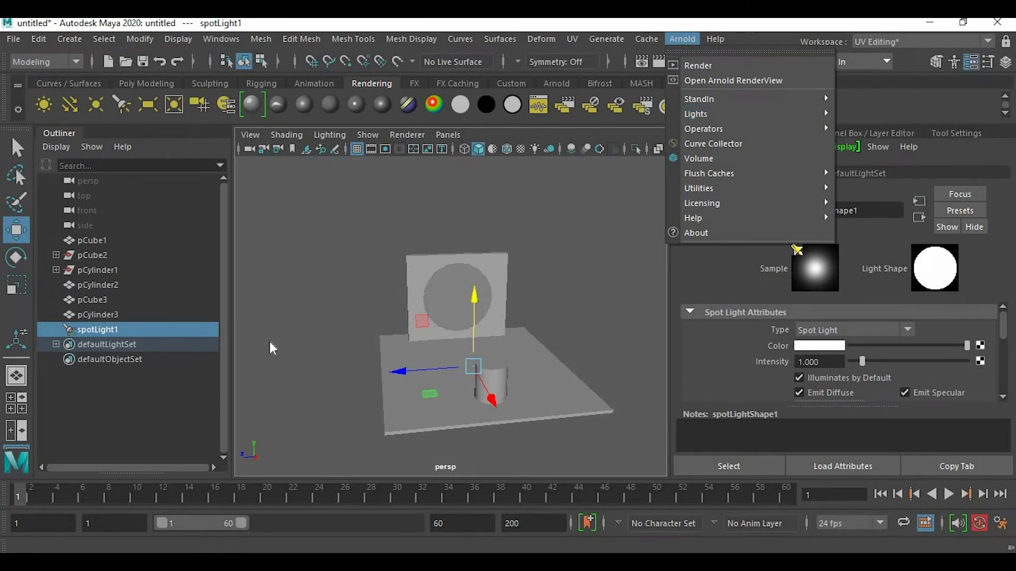
pyautogui.click(448, 135)
pyautogui.moveTo(476, 150)
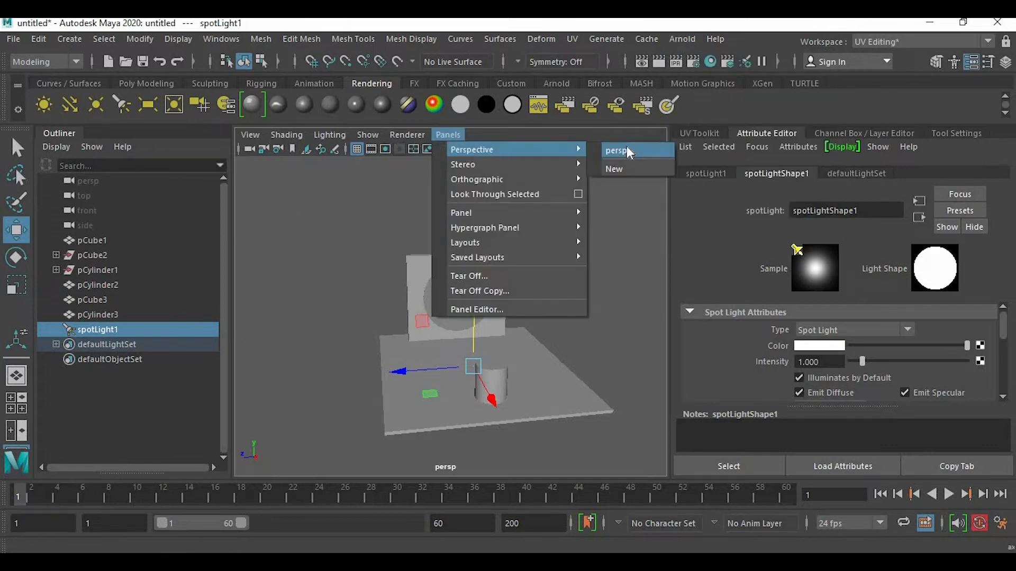
pyautogui.click(624, 148)
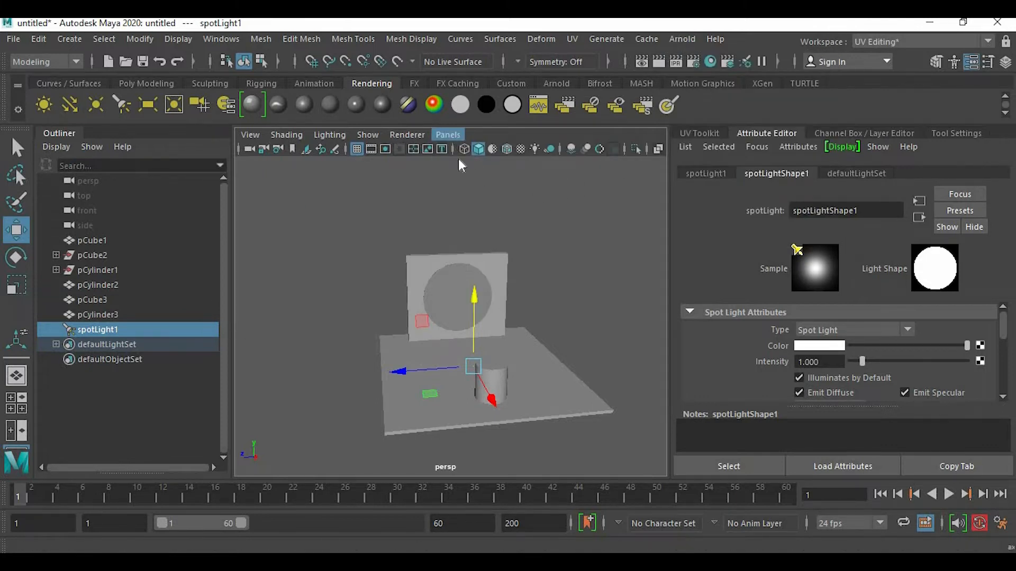
# Step: Look through the spot light and aim it from above at the wall, disc and slab
pyautogui.click(447, 135)
pyautogui.click(470, 194)
pyautogui.keyDown('alt'); pyautogui.moveTo(474, 286); pyautogui.dragTo(541, 270); pyautogui.keyUp('alt')
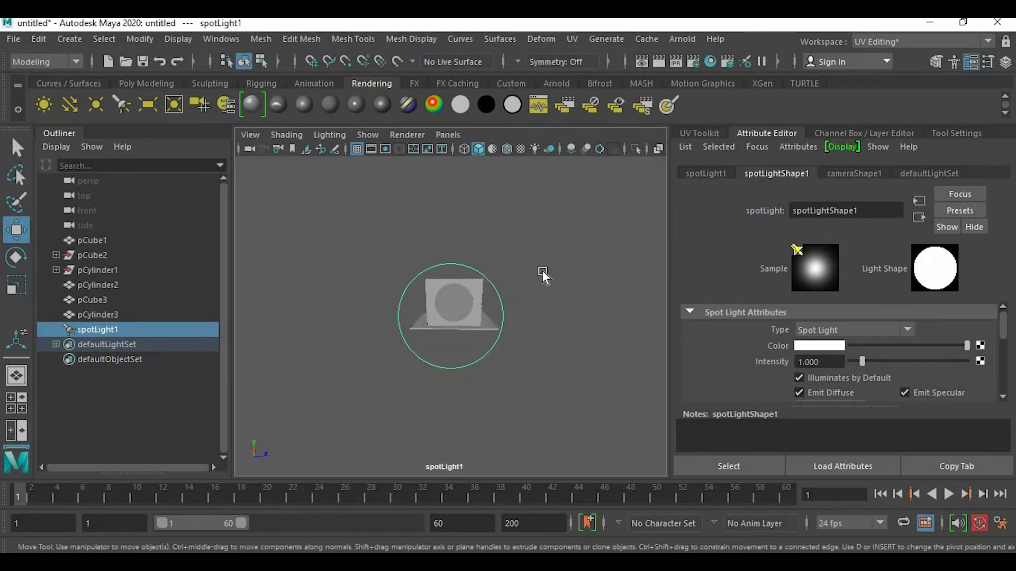
pyautogui.scroll(3, 541, 270)
pyautogui.scroll(-2, 539, 271)
pyautogui.keyDown('alt'); pyautogui.moveTo(527, 303); pyautogui.dragTo(522, 302, button='middle'); pyautogui.keyUp('alt')
pyautogui.keyDown('alt'); pyautogui.moveTo(522, 304); pyautogui.dragTo(502, 312); pyautogui.keyUp('alt')
# Step: Return to the perspective view and enlarge the spot light uniformly to a scale of about 55.7
pyautogui.press('e')
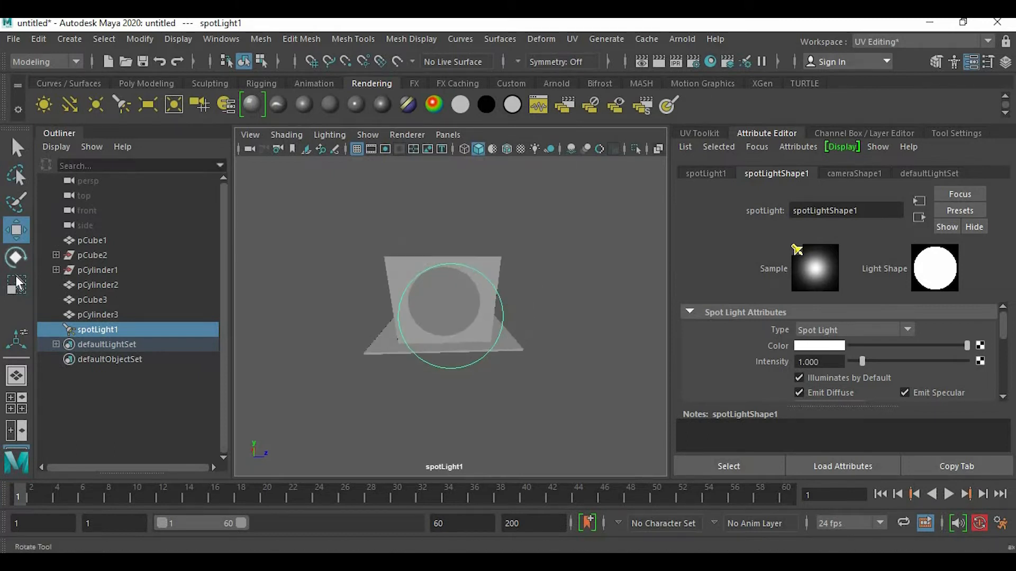
pyautogui.press('r')
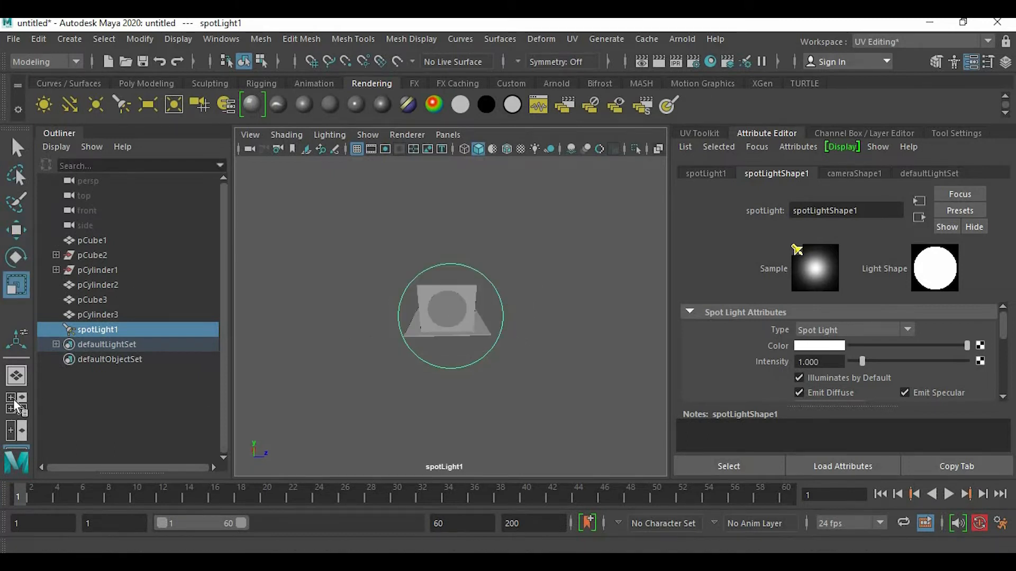
pyautogui.press('space')
pyautogui.press('space')
pyautogui.keyDown('alt'); pyautogui.moveTo(406, 302); pyautogui.dragTo(392, 286); pyautogui.keyUp('alt')
pyautogui.scroll(-3, 415, 271)
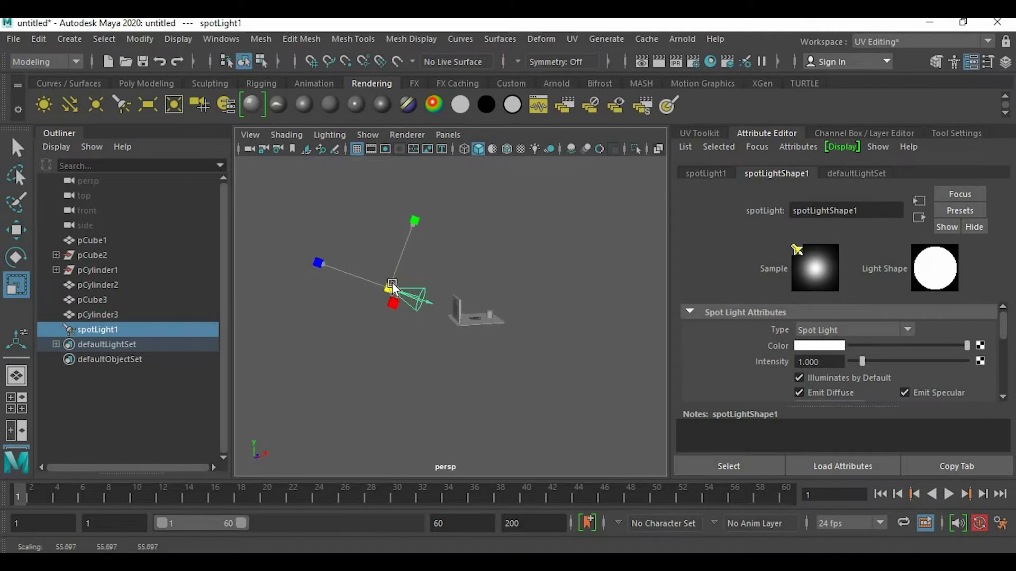
pyautogui.scroll(3, 452, 291)
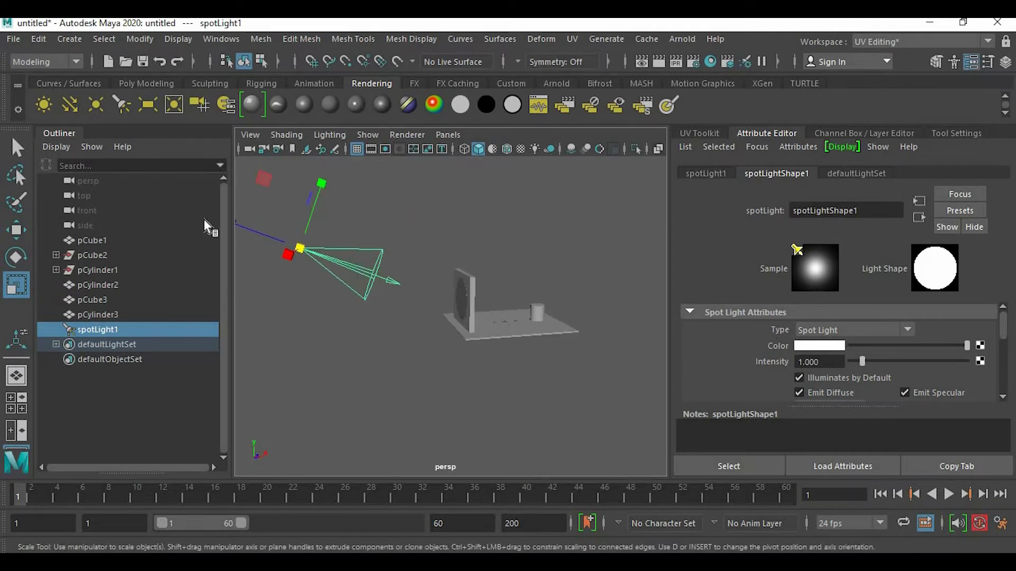
# Step: Move the spot light to about X -186.7, lower it slightly and reduce its uniform scale
pyautogui.click(17, 231)
pyautogui.moveTo(367, 246); pyautogui.dragTo(344, 244)
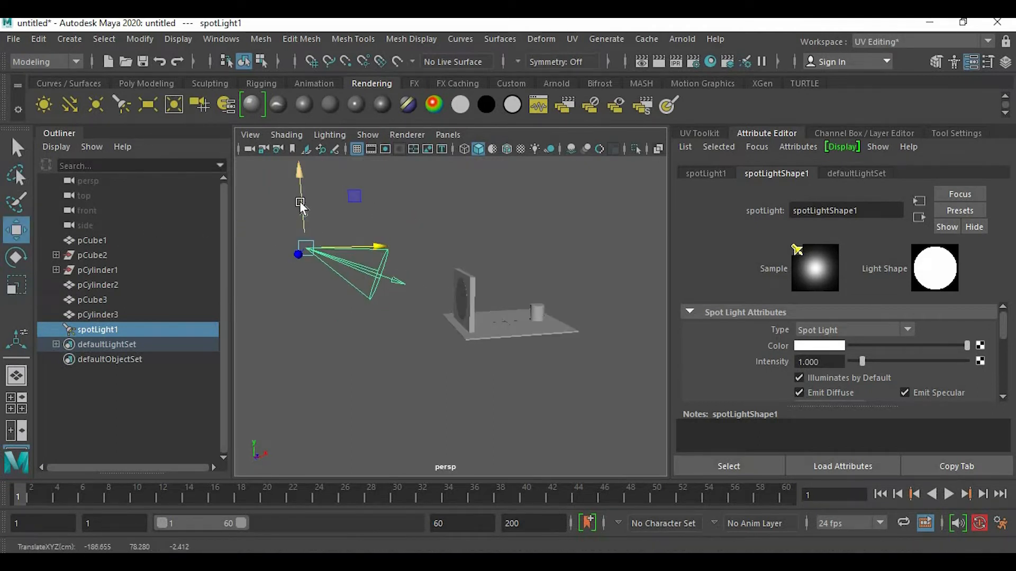
pyautogui.moveTo(300, 205); pyautogui.dragTo(300, 214)
pyautogui.click(17, 285)
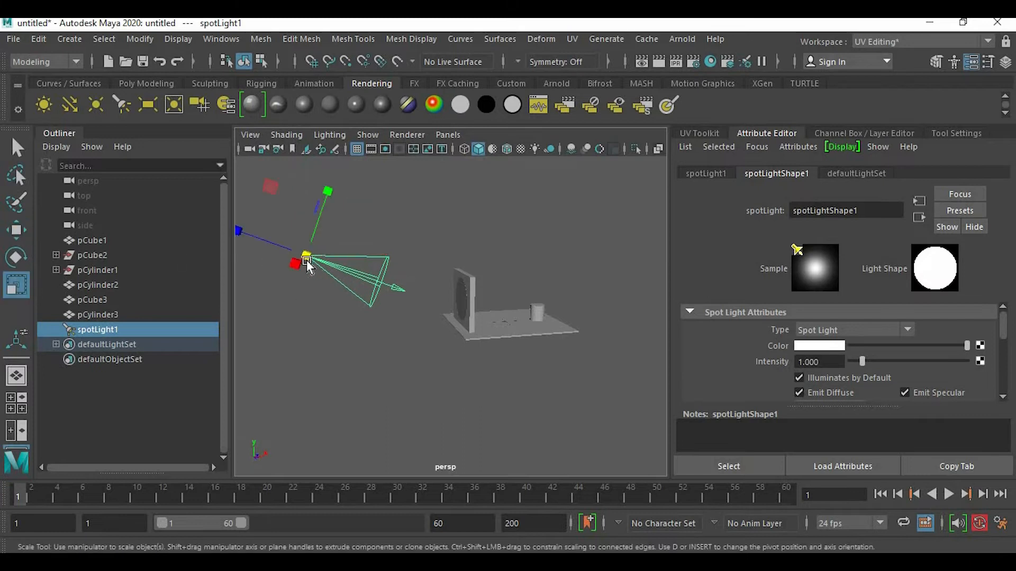
pyautogui.moveTo(306, 257); pyautogui.dragTo(274, 258)
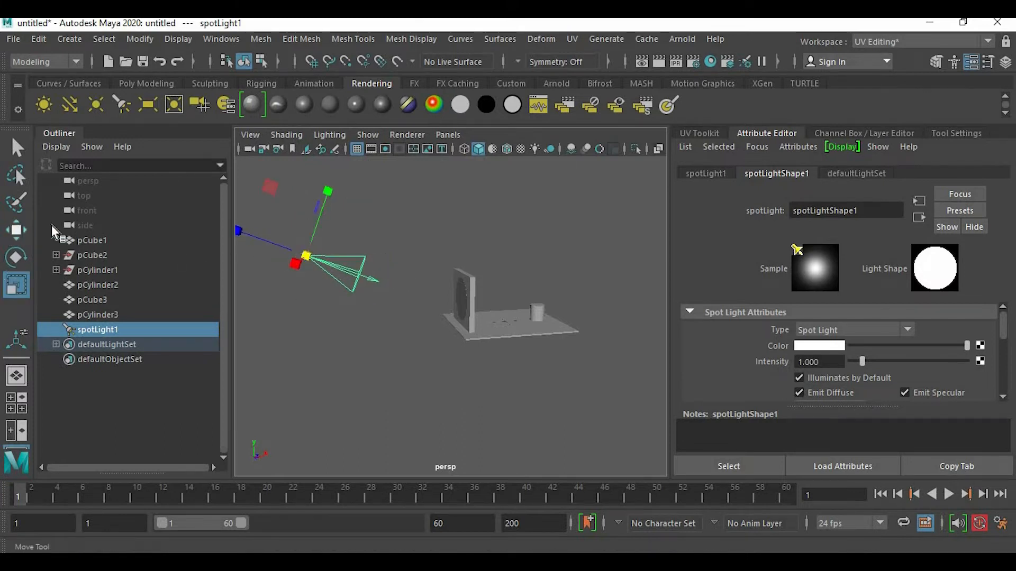
# Step: Move the spot light along X toward the wall and adjust its rotation to about -22.1 in X and -92.4 in Y
pyautogui.click(17, 231)
pyautogui.moveTo(379, 256); pyautogui.dragTo(420, 261)
pyautogui.click(16, 257)
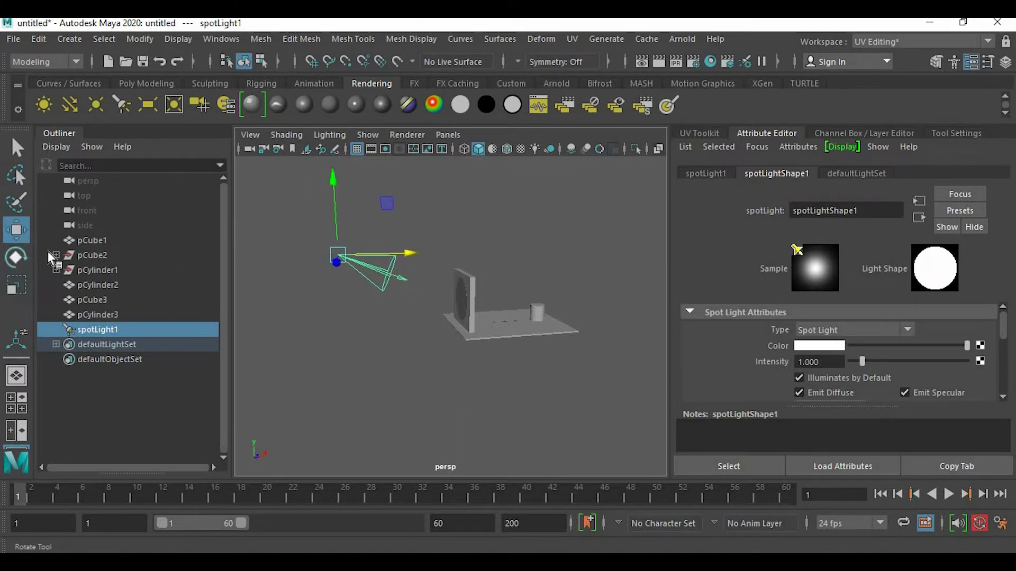
pyautogui.moveTo(377, 203); pyautogui.dragTo(386, 205)
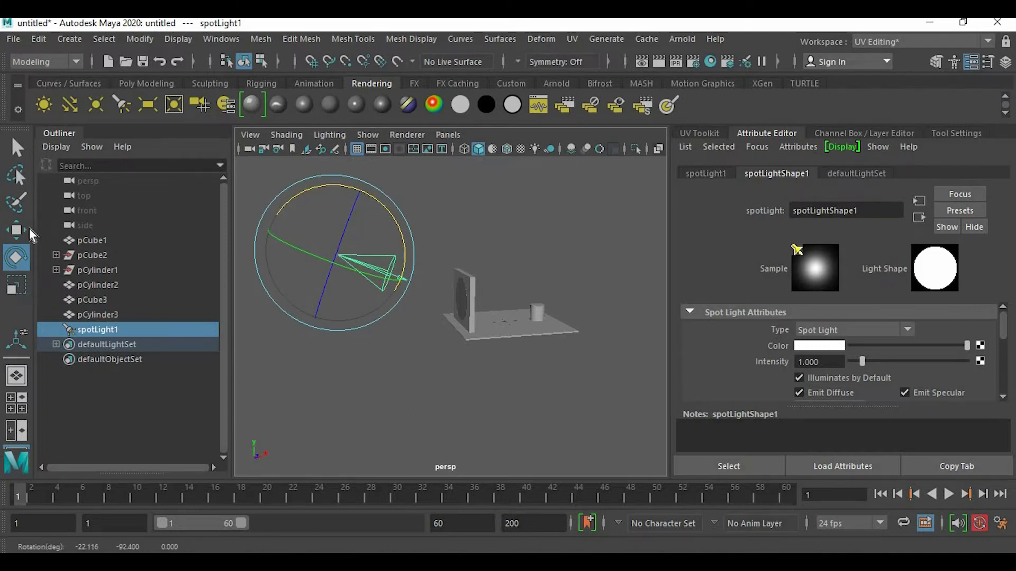
# Step: Lower the spot light to about Y 53.3 and move it along X to just above the wall's top edge
pyautogui.press('w')
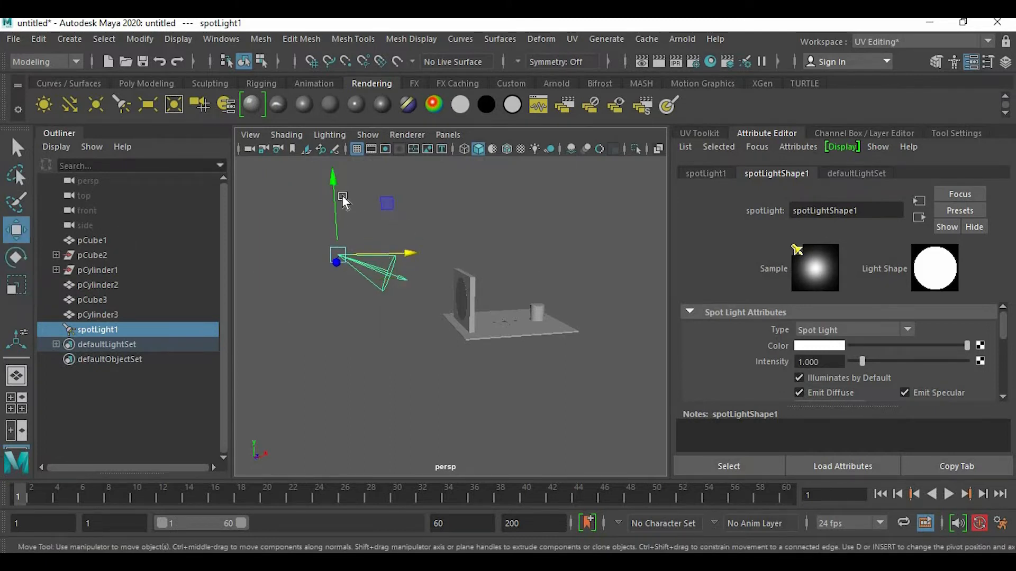
pyautogui.moveTo(404, 253); pyautogui.dragTo(398, 197)
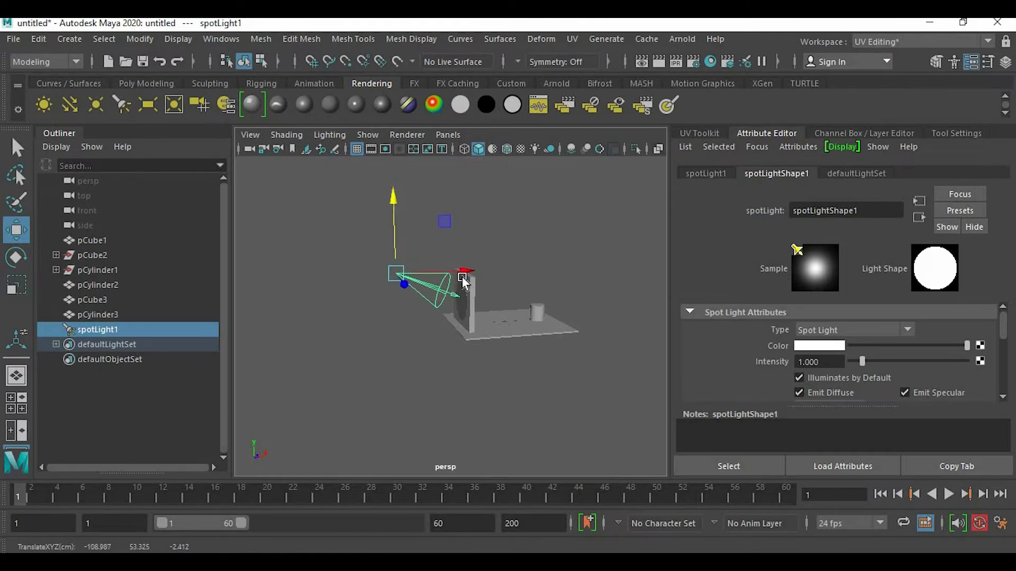
pyautogui.moveTo(462, 275); pyautogui.dragTo(514, 272)
pyautogui.scroll(3, 588, 336)
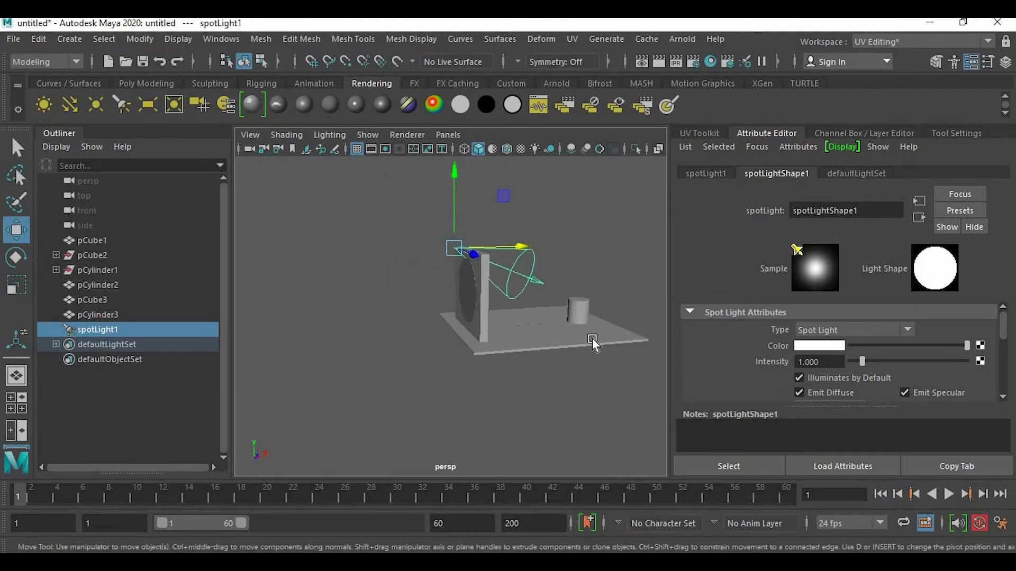
# Step: Tilt the spot light further down so its cone points toward the slab in front of the wall
pyautogui.keyDown('alt'); pyautogui.moveTo(592, 338); pyautogui.dragTo(338, 230); pyautogui.keyUp('alt')
pyautogui.click(6, 256)
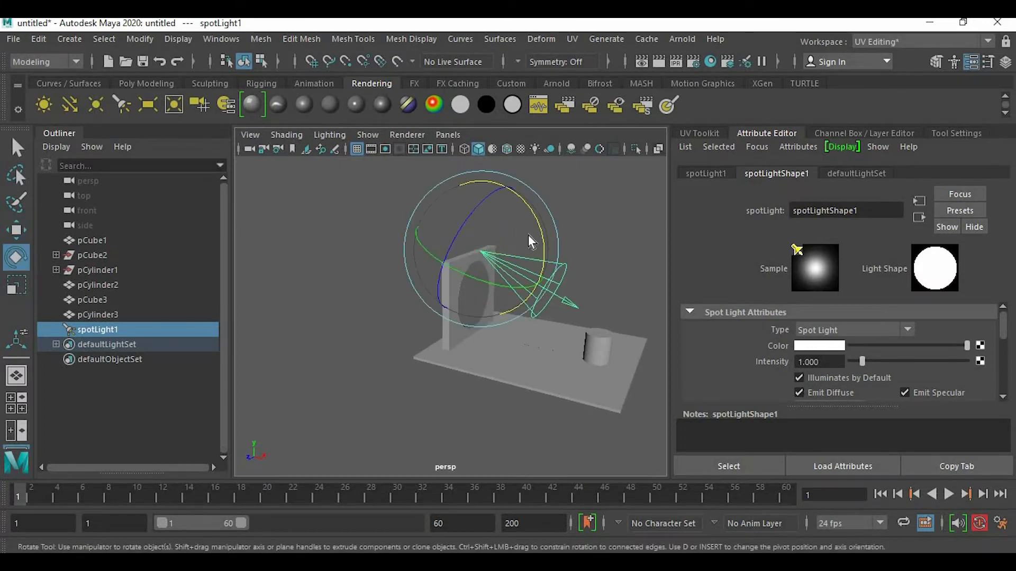
pyautogui.moveTo(544, 238); pyautogui.dragTo(551, 249)
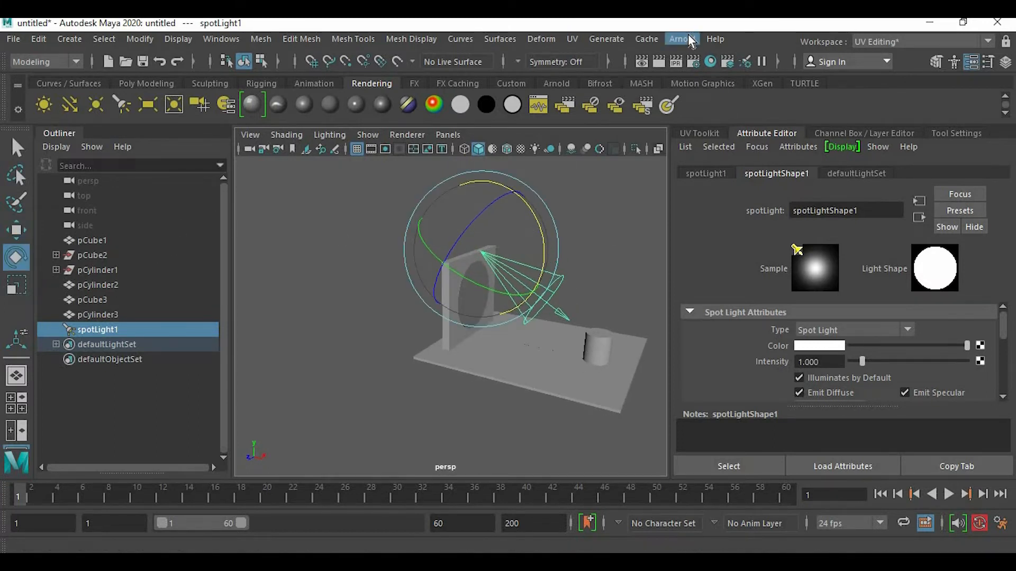
pyautogui.click(624, 253)
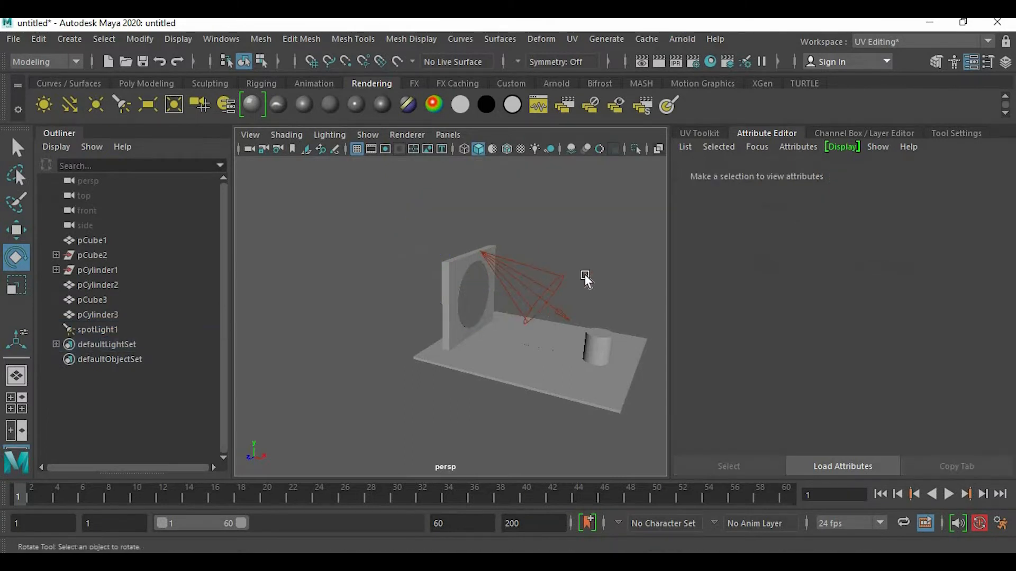
# Step: Set the spot light's intensity to 15 and deselect it
pyautogui.click(562, 278)
pyautogui.moveTo(824, 362); pyautogui.dragTo(773, 359)
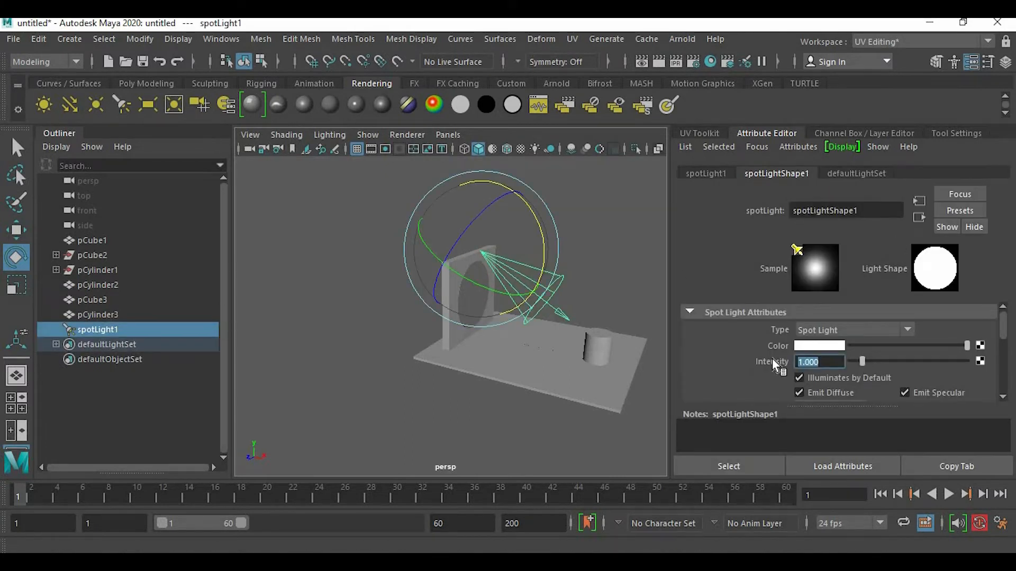
pyautogui.write('15')
pyautogui.press('Return')
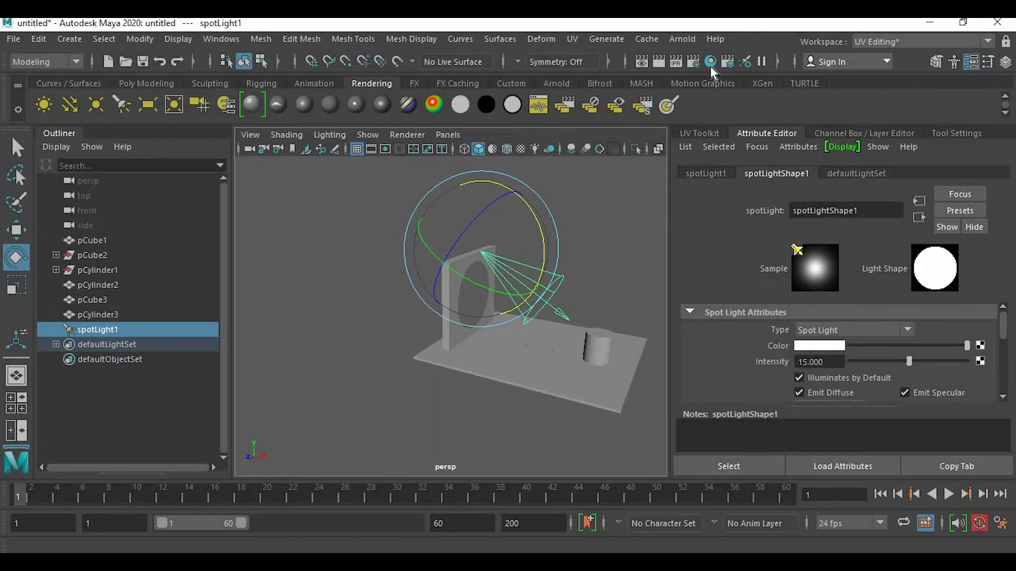
pyautogui.click(563, 264)
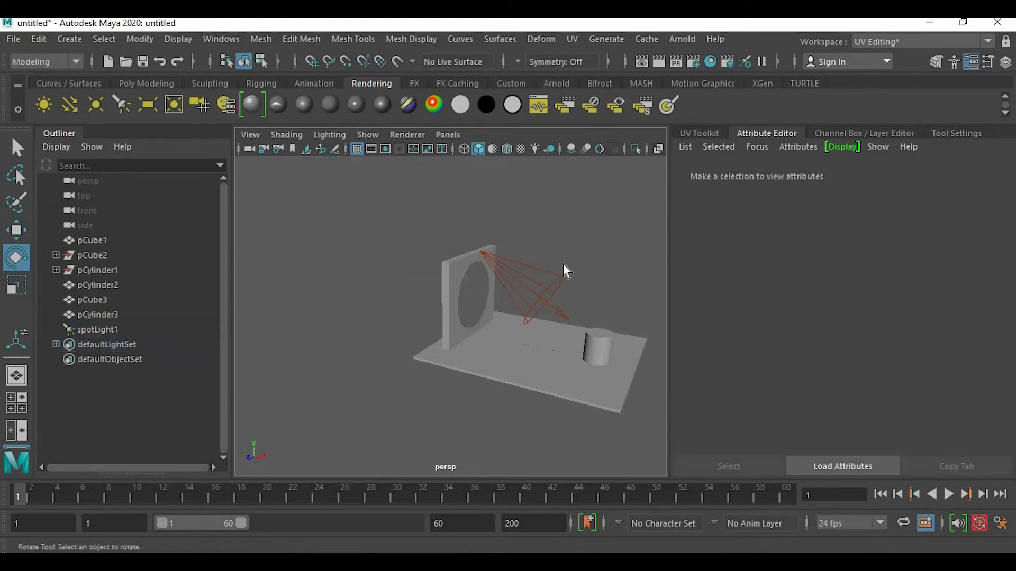
# Step: Break the existing atmosphere connection in the Arnold render settings and assign a newly created aiAtmosphereVolume
pyautogui.click(696, 62)
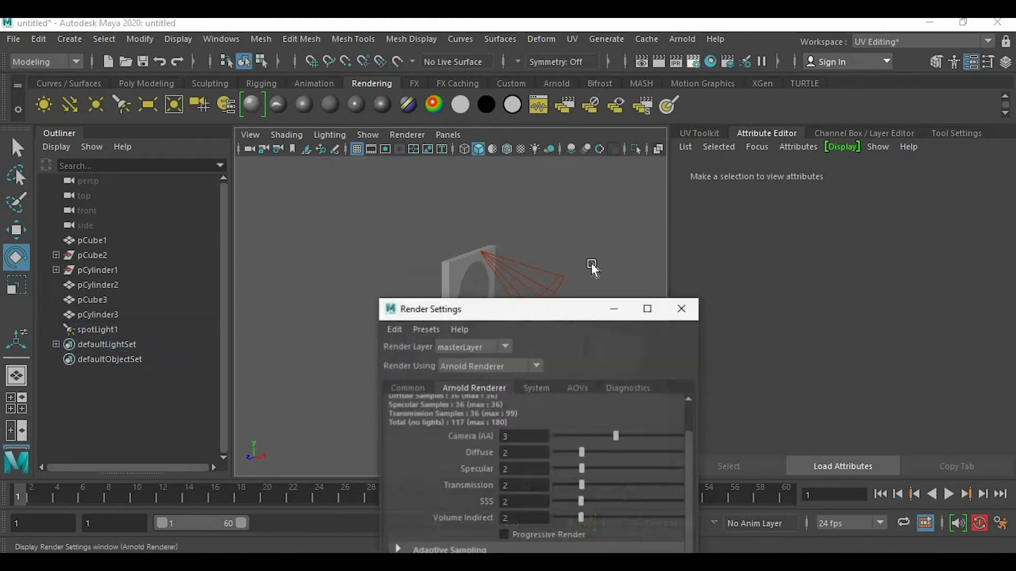
pyautogui.moveTo(518, 313); pyautogui.dragTo(213, 76)
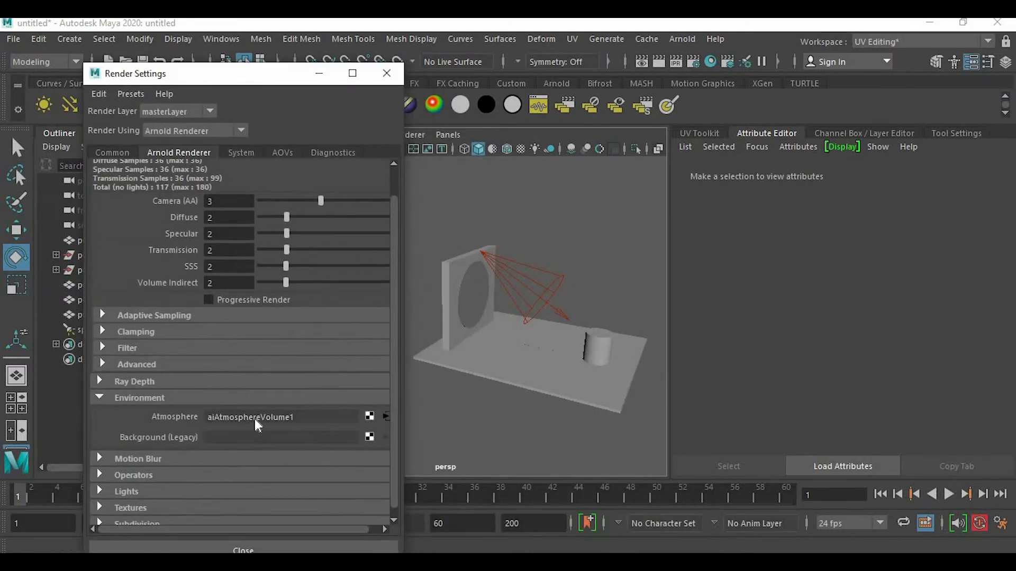
pyautogui.rightClick(180, 417)
pyautogui.click(212, 455)
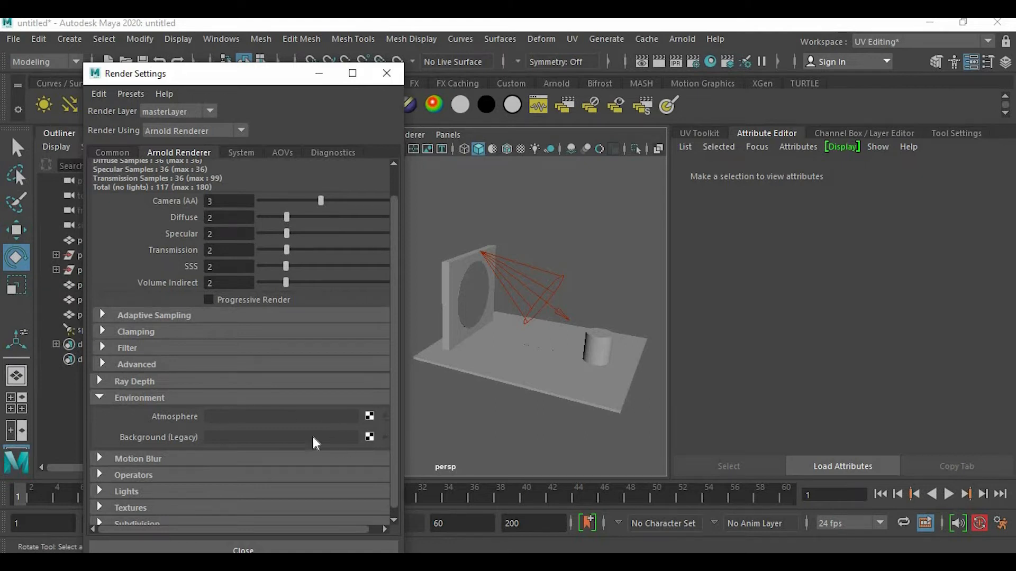
pyautogui.click(386, 73)
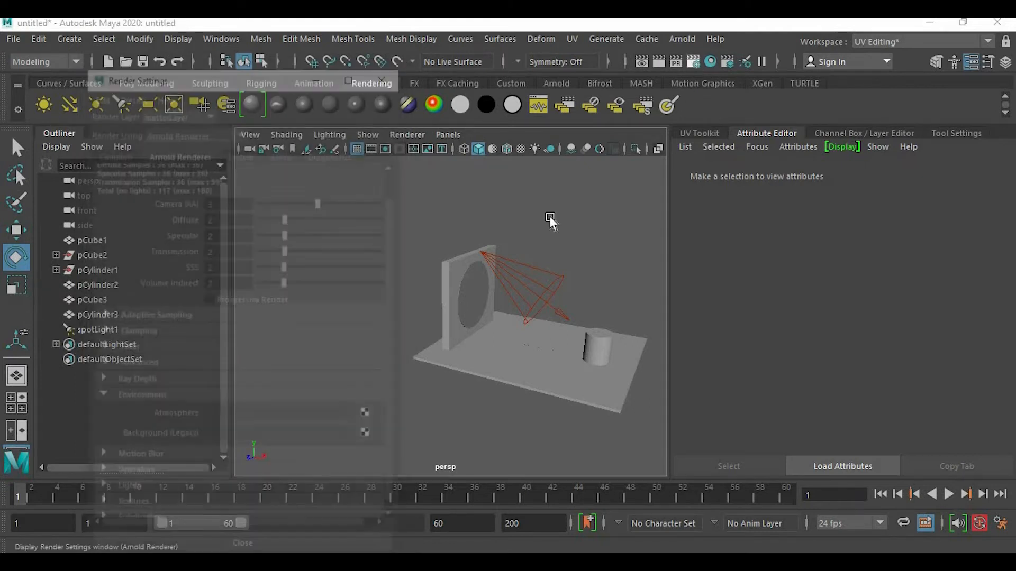
pyautogui.click(369, 416)
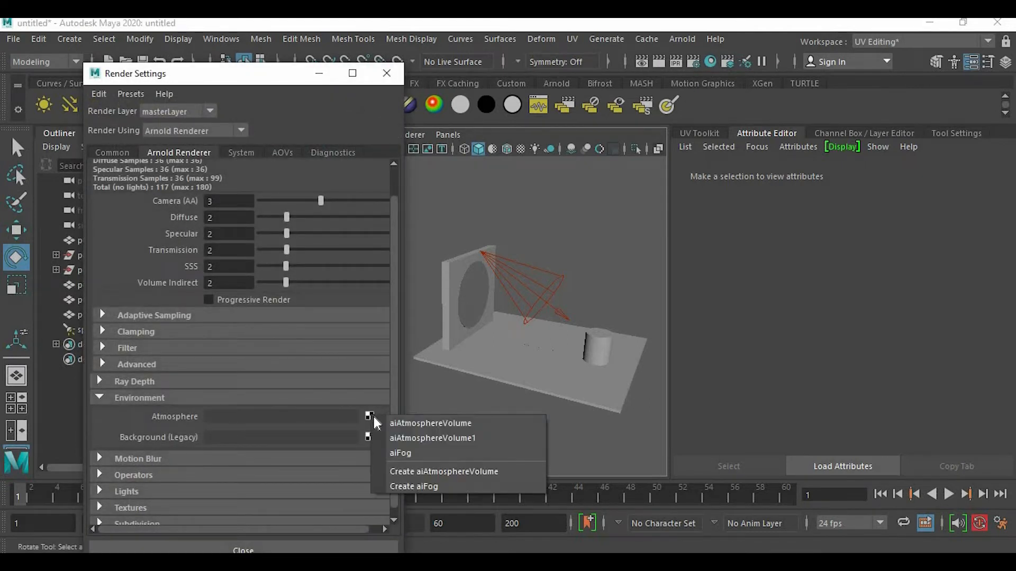
pyautogui.click(452, 471)
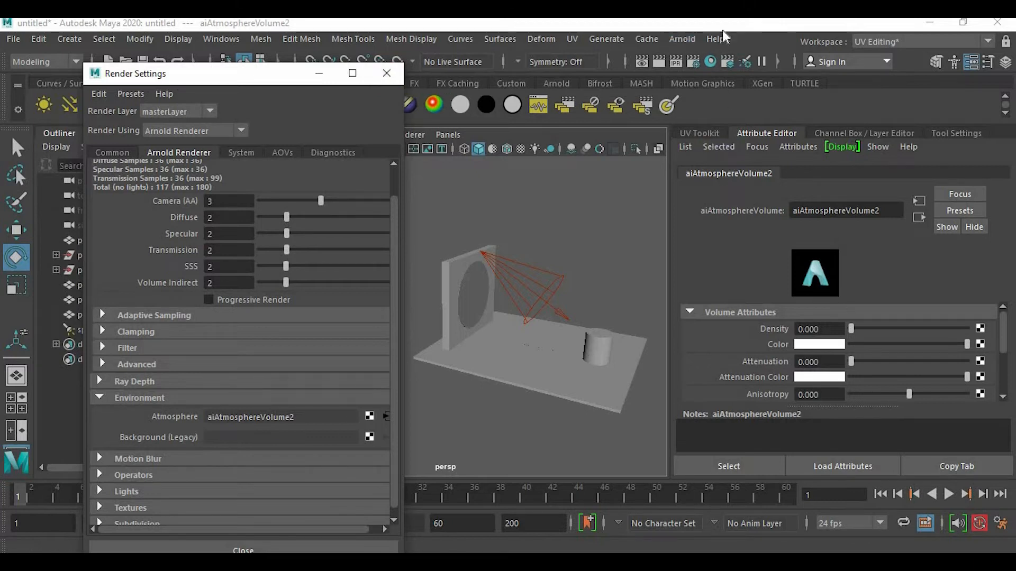
# Step: Open the Arnold RenderView and position it so the spot light stays accessible in the viewport
pyautogui.click(682, 40)
pyautogui.click(688, 64)
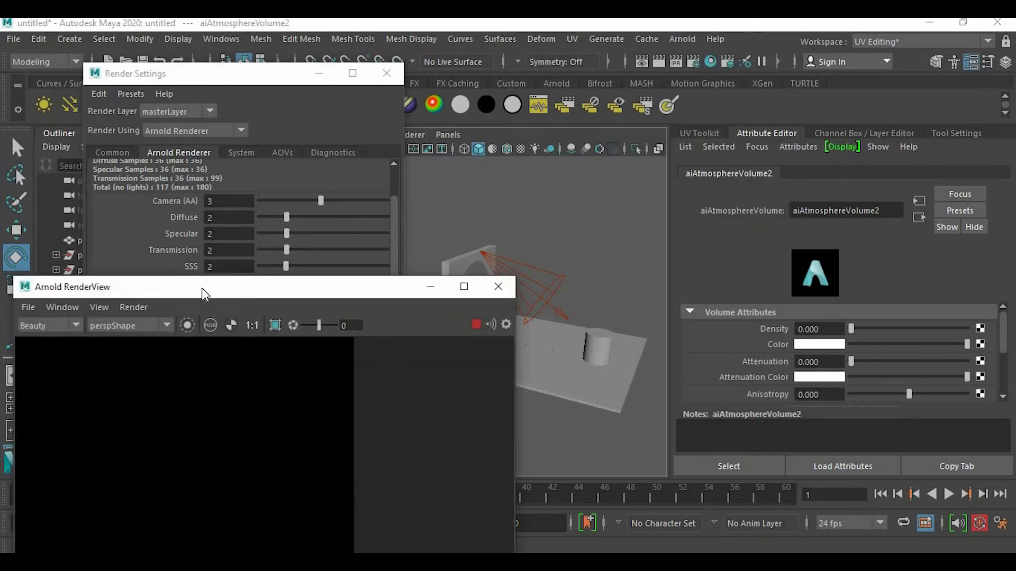
pyautogui.moveTo(202, 288); pyautogui.dragTo(209, 182)
# Step: Set the spot light's Arnold exposure to 5
pyautogui.click(561, 286)
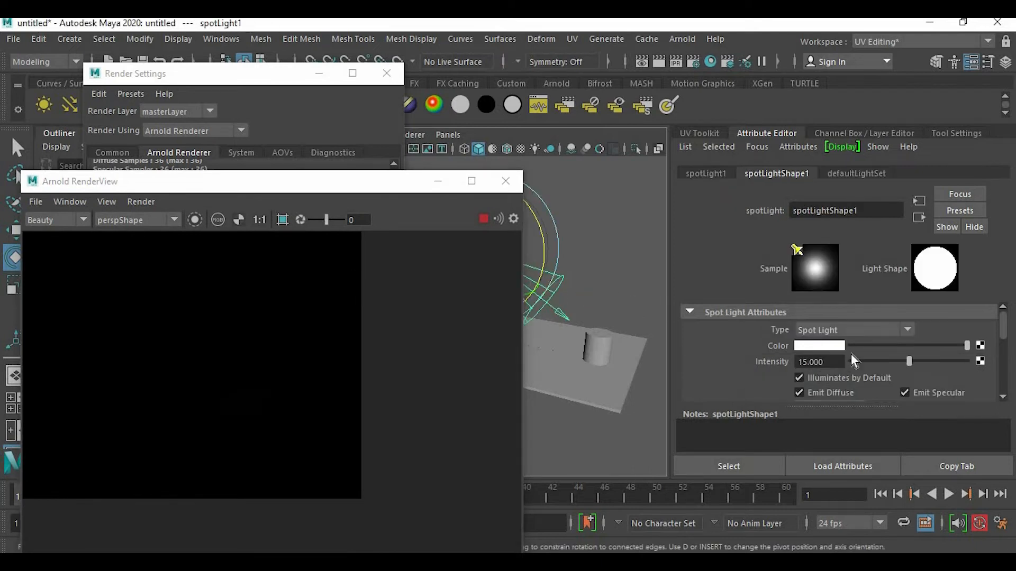
pyautogui.scroll(-10, 792, 367)
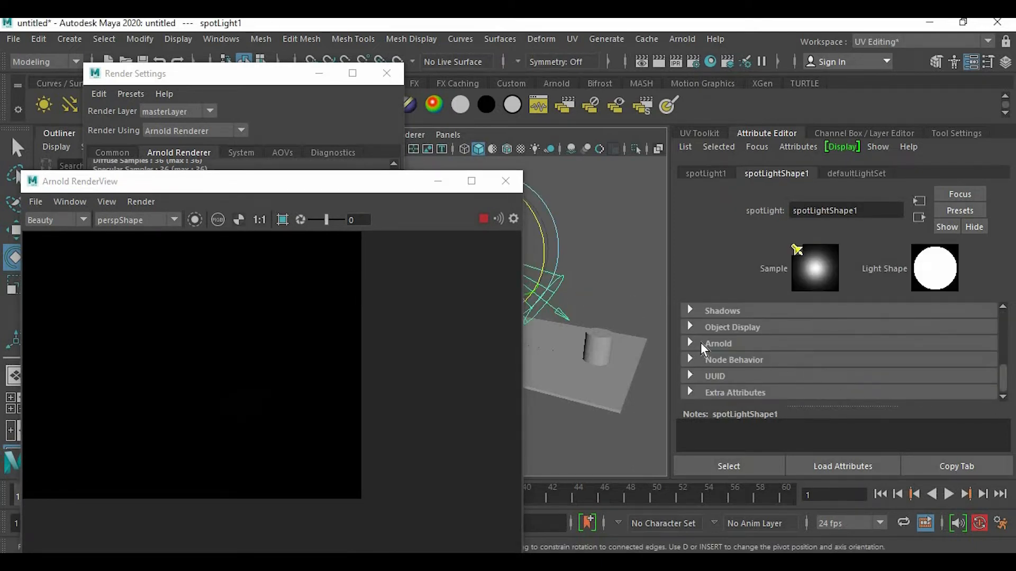
pyautogui.click(720, 343)
pyautogui.scroll(-3, 906, 379)
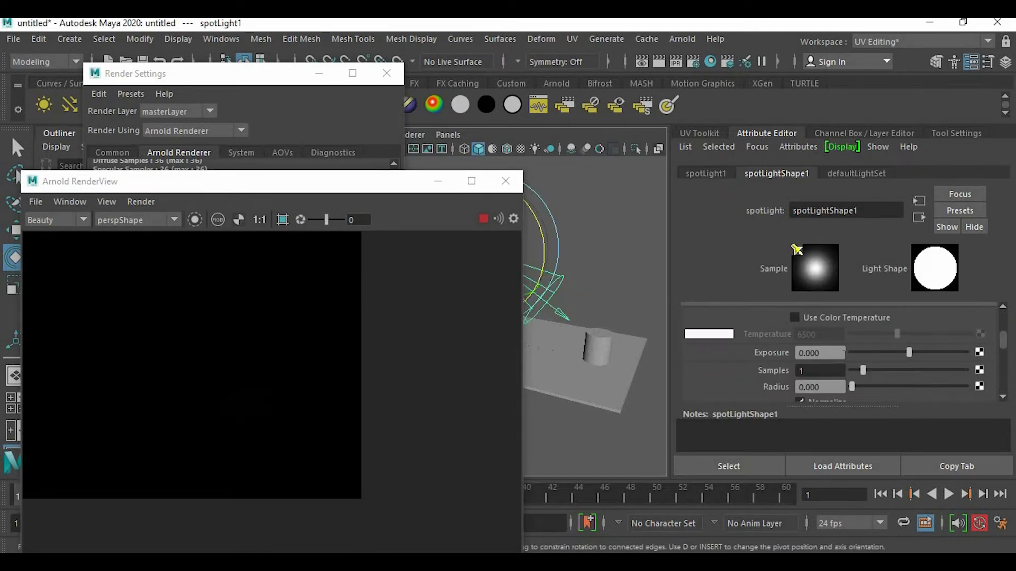
pyautogui.click(825, 352)
pyautogui.write('5')
pyautogui.press('Return')
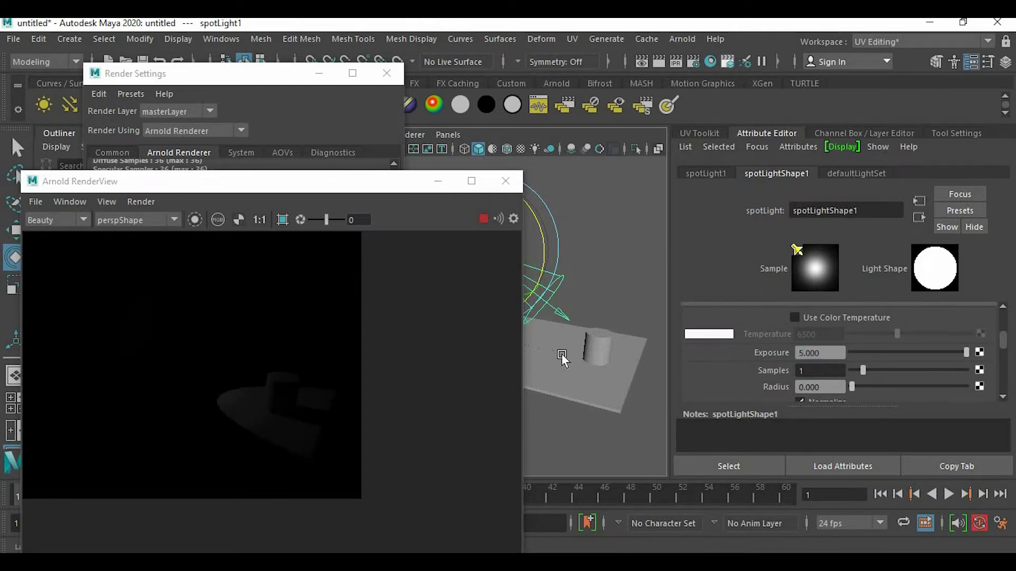
# Step: Raise the spot light's intensity to about 20.065, then close the Arnold RenderView and minimize the render settings
pyautogui.scroll(-3, 571, 367)
pyautogui.keyDown('alt'); pyautogui.moveTo(630, 379); pyautogui.dragTo(614, 367); pyautogui.keyUp('alt')
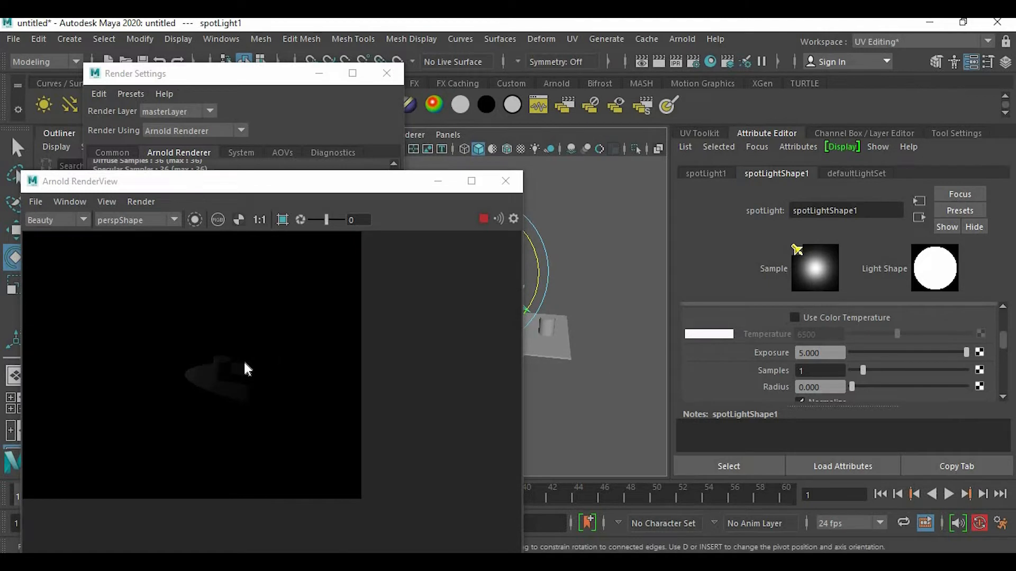
pyautogui.scroll(3, 878, 368)
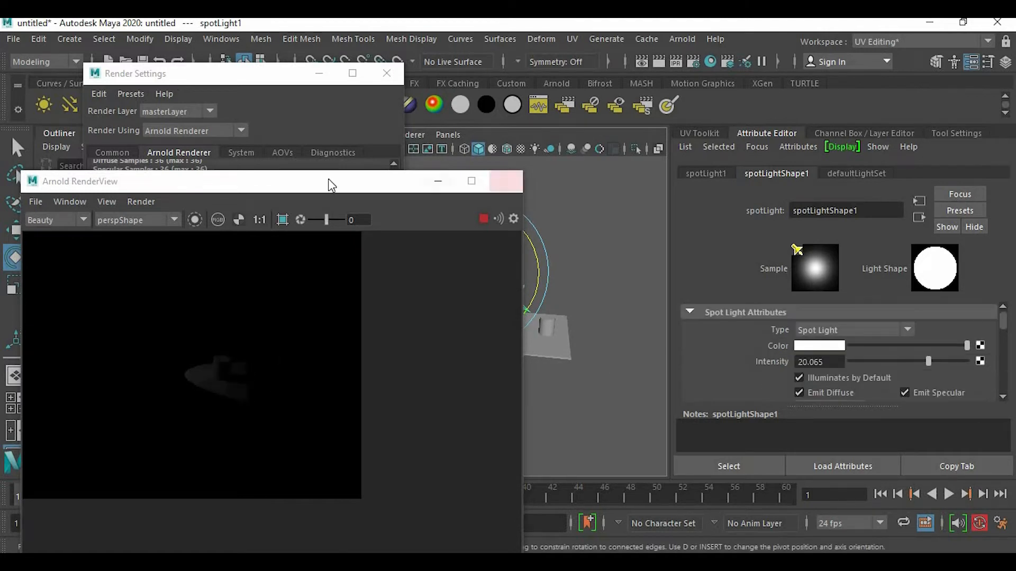
pyautogui.moveTo(329, 184); pyautogui.dragTo(297, 334)
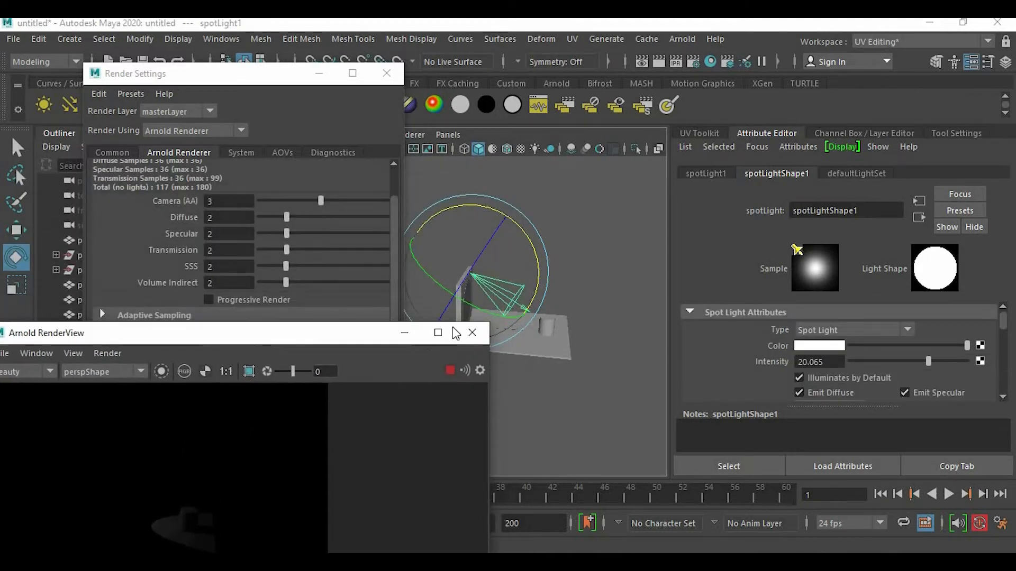
pyautogui.click(472, 332)
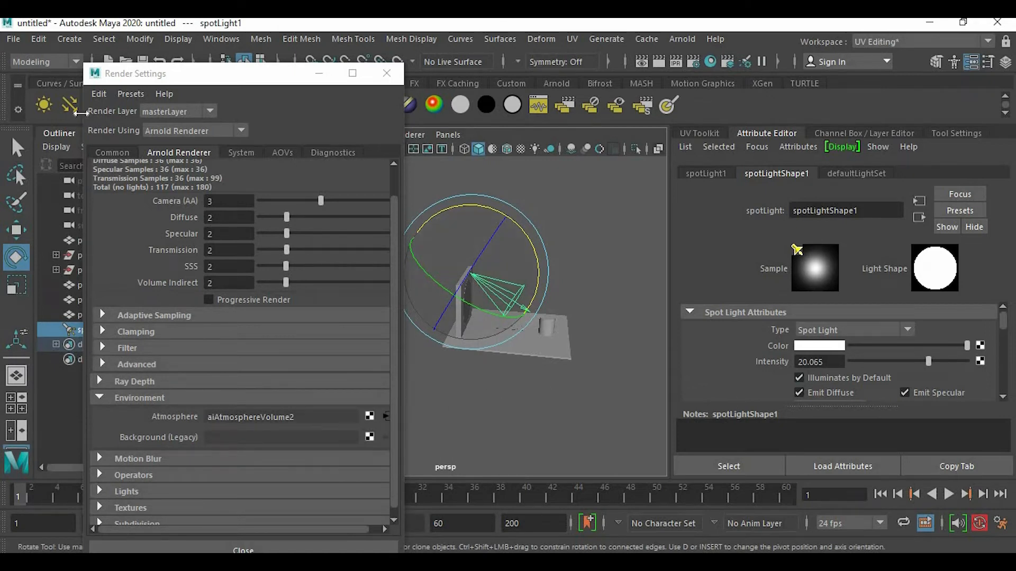
pyautogui.click(319, 73)
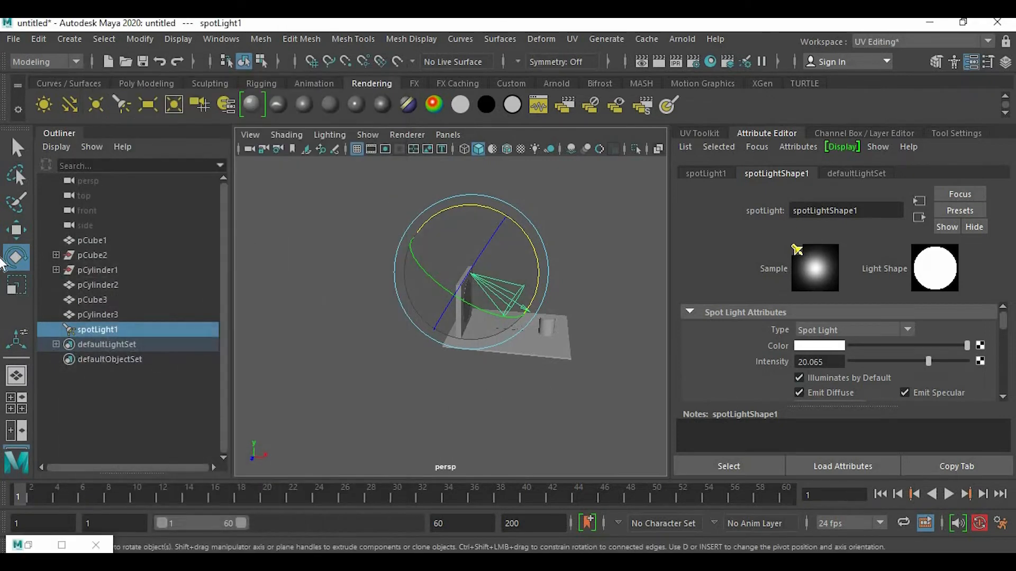
# Step: Move the spot light behind the wall so its cone points toward the disc in the hole
pyautogui.click(16, 229)
pyautogui.moveTo(523, 271); pyautogui.dragTo(622, 307)
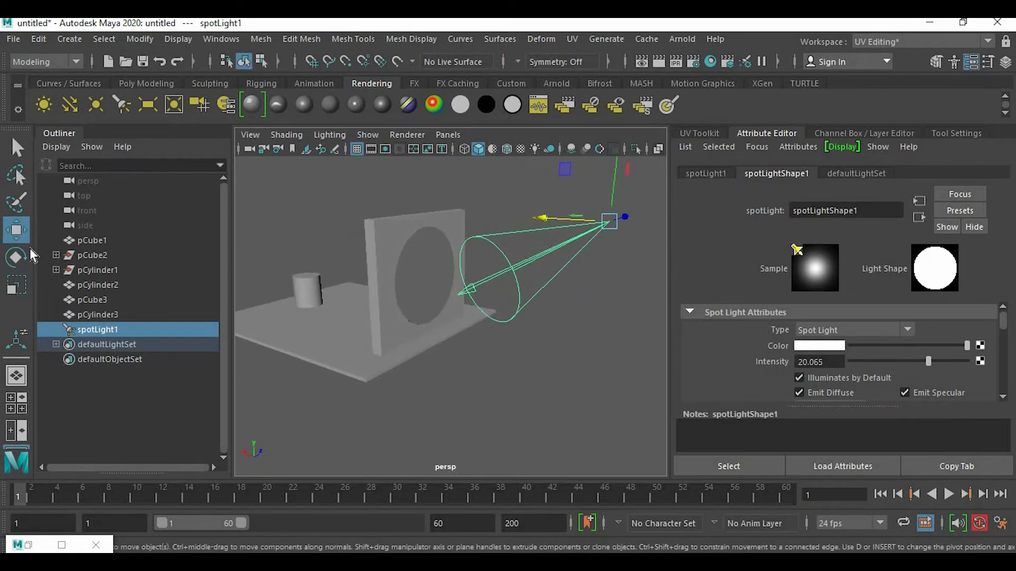
pyautogui.click(16, 258)
# Step: Connect a Ramp texture to the Opacity of the disc's aiStandardSurface material
pyautogui.scroll(-4, 482, 280)
pyautogui.keyDown('alt'); pyautogui.moveTo(480, 283); pyautogui.dragTo(487, 260); pyautogui.keyUp('alt')
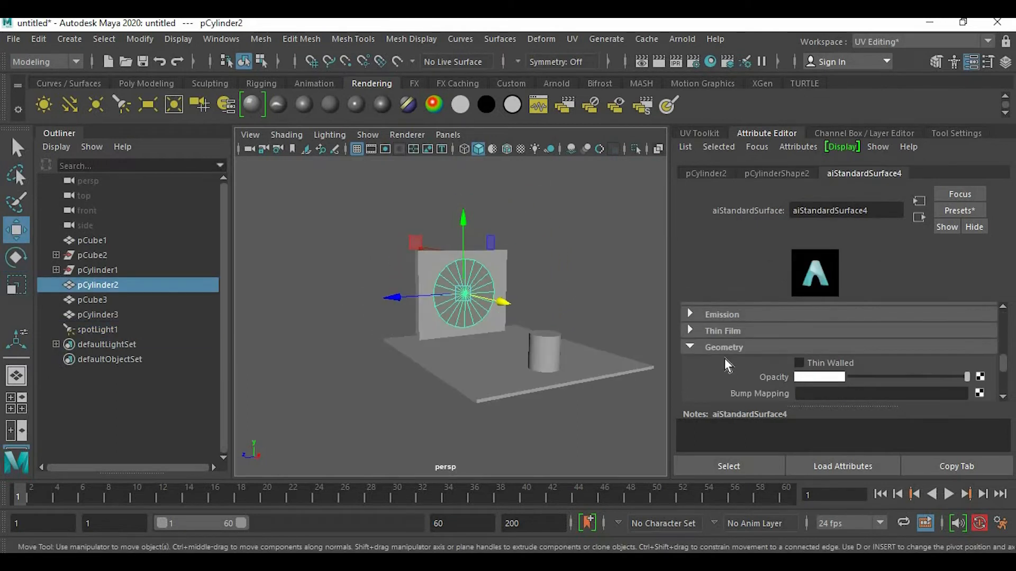
pyautogui.click(980, 376)
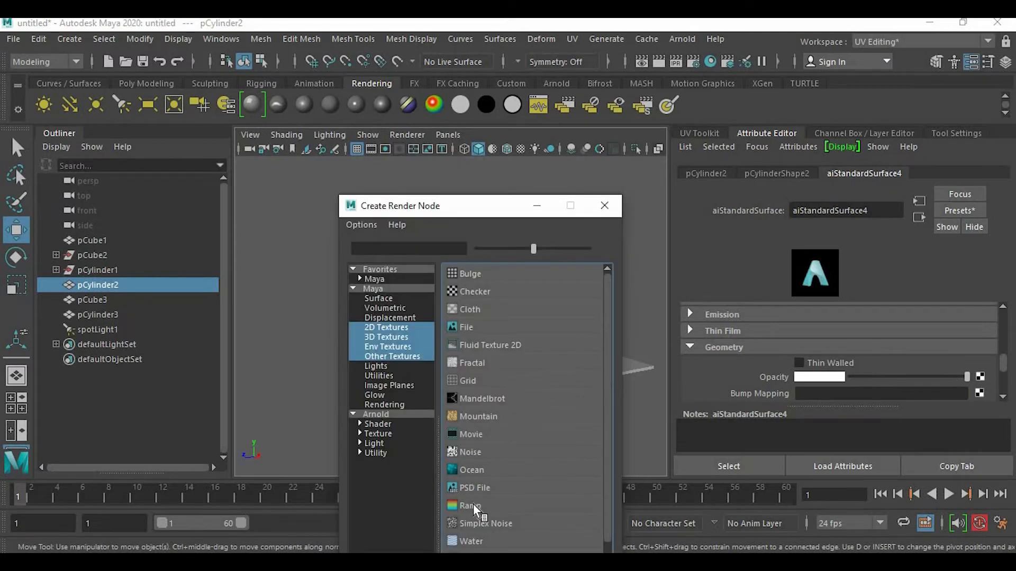
pyautogui.click(505, 504)
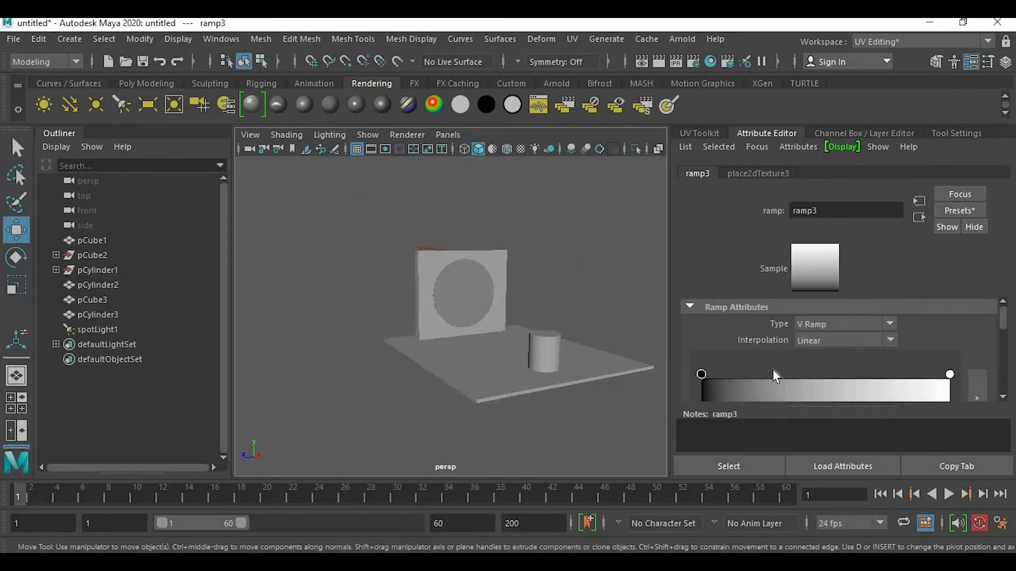
# Step: Color the ramp's black starting marker red with a saturation of 0.955
pyautogui.scroll(-2, 778, 365)
pyautogui.click(701, 330)
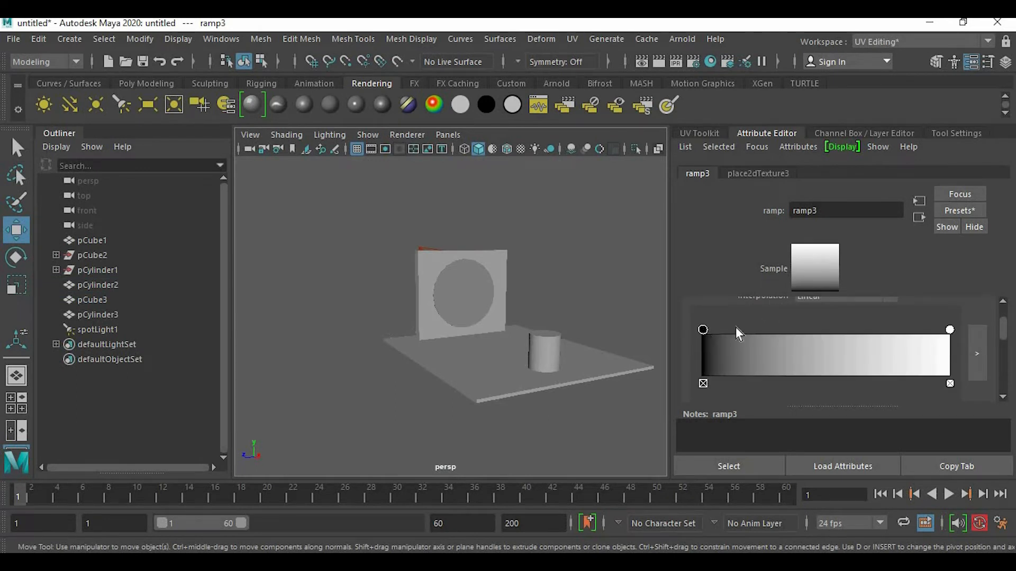
pyautogui.click(818, 364)
pyautogui.click(759, 326)
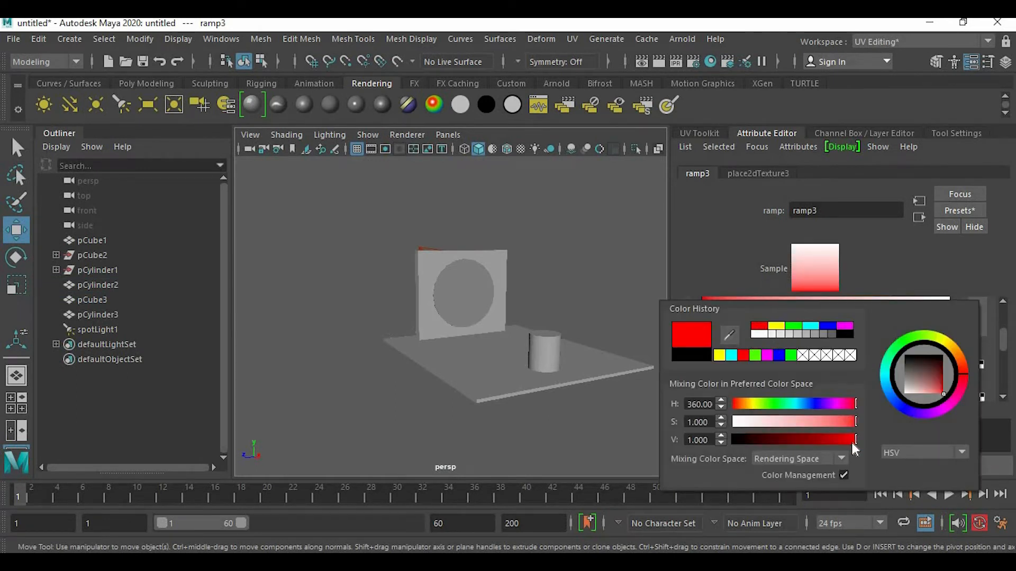
pyautogui.moveTo(831, 421); pyautogui.dragTo(849, 421)
pyautogui.click(839, 422)
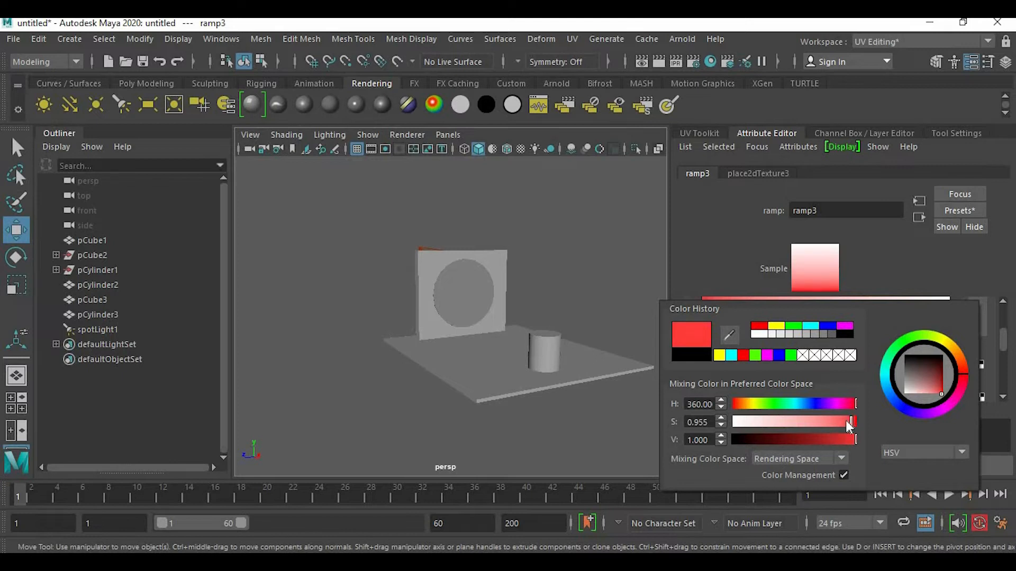
# Step: Add yellow, green and cyan markers in sequence after the red one, placing the yellow at position 0.111
pyautogui.click(818, 365)
pyautogui.click(773, 325)
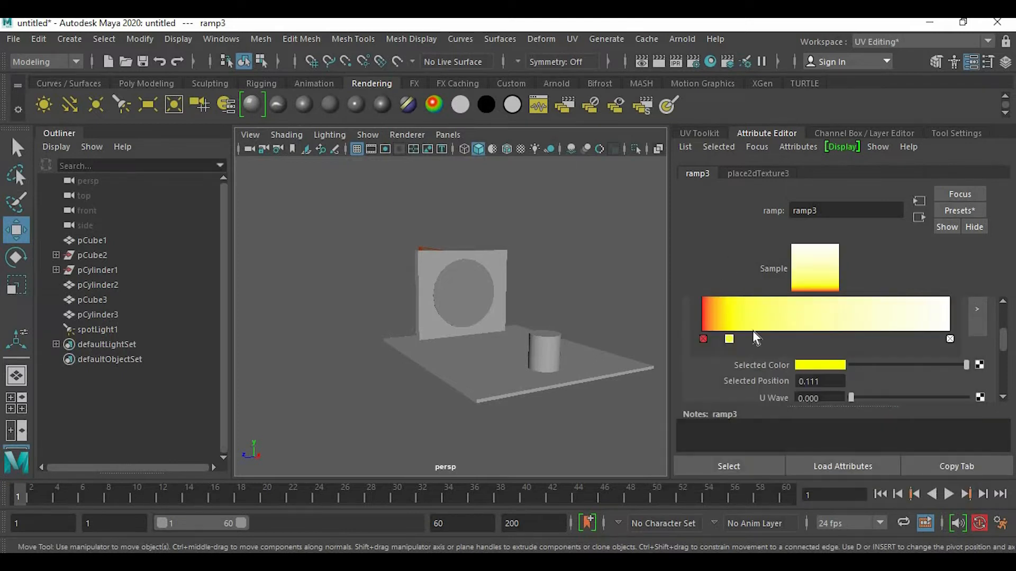
pyautogui.click(762, 322)
pyautogui.click(812, 364)
pyautogui.click(795, 323)
pyautogui.click(796, 326)
pyautogui.click(804, 363)
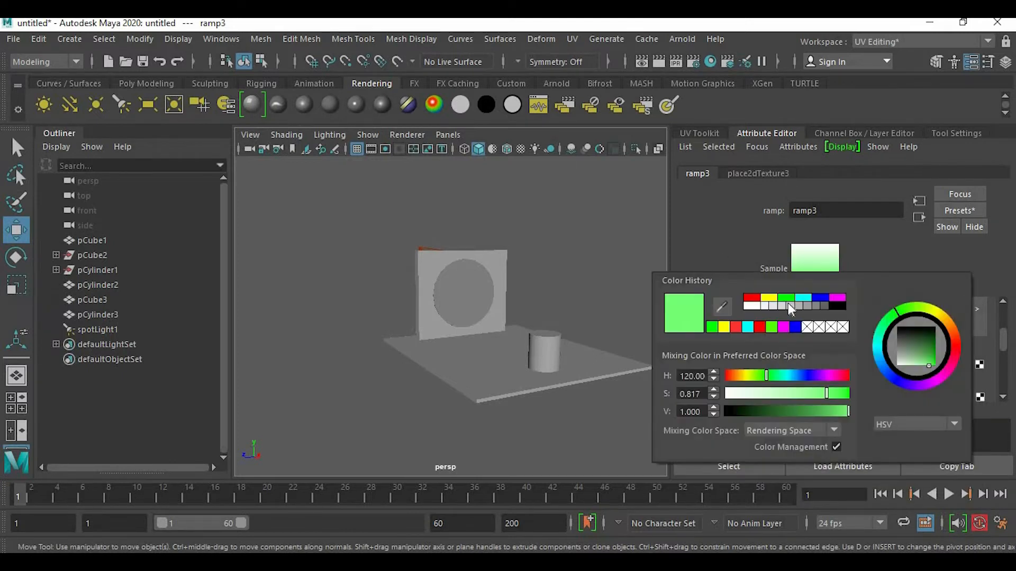
pyautogui.click(802, 299)
# Step: Add a blue marker to the ramp at position 0.518 and slightly reduce its saturation
pyautogui.click(829, 320)
pyautogui.click(811, 365)
pyautogui.click(830, 308)
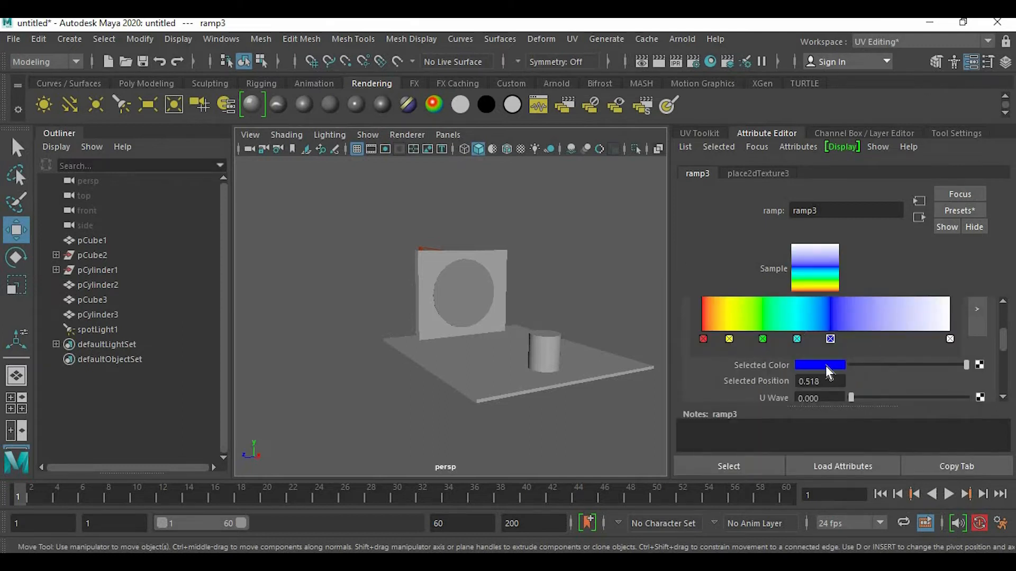
pyautogui.click(826, 366)
pyautogui.click(848, 419)
# Step: Add a magenta marker at position 0.635 on the ramp, followed by a second green marker
pyautogui.click(860, 324)
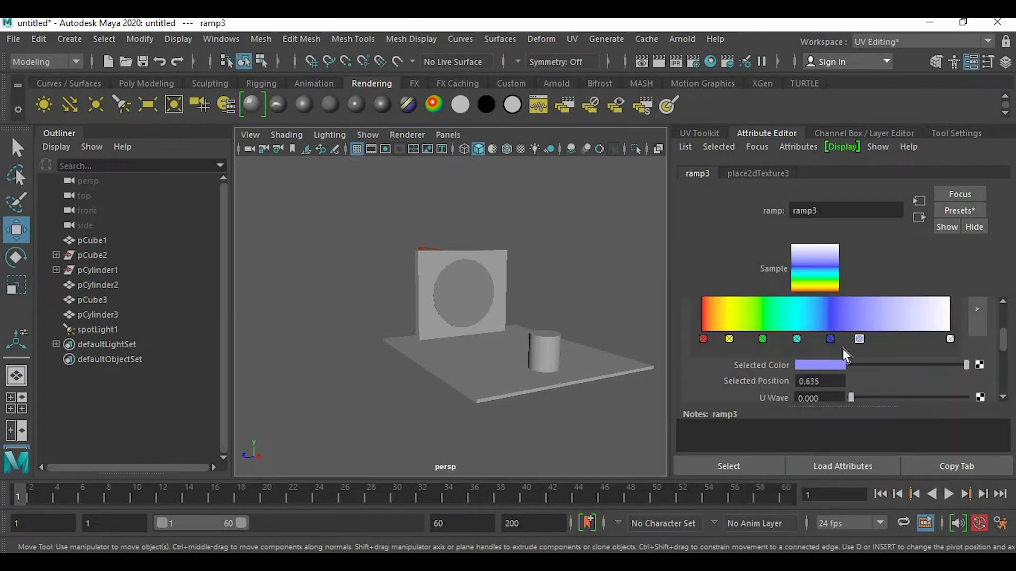
pyautogui.click(835, 364)
pyautogui.click(870, 316)
pyautogui.click(887, 324)
pyautogui.click(798, 364)
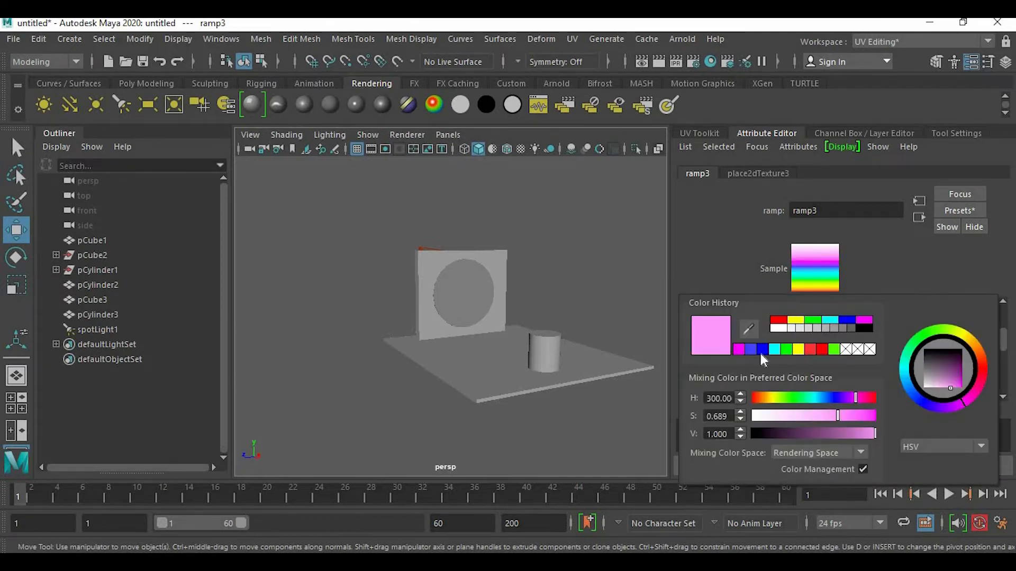
pyautogui.click(813, 320)
# Step: Add a pale yellow marker to the ramp at position 0.868
pyautogui.click(917, 320)
pyautogui.click(821, 365)
pyautogui.click(989, 344)
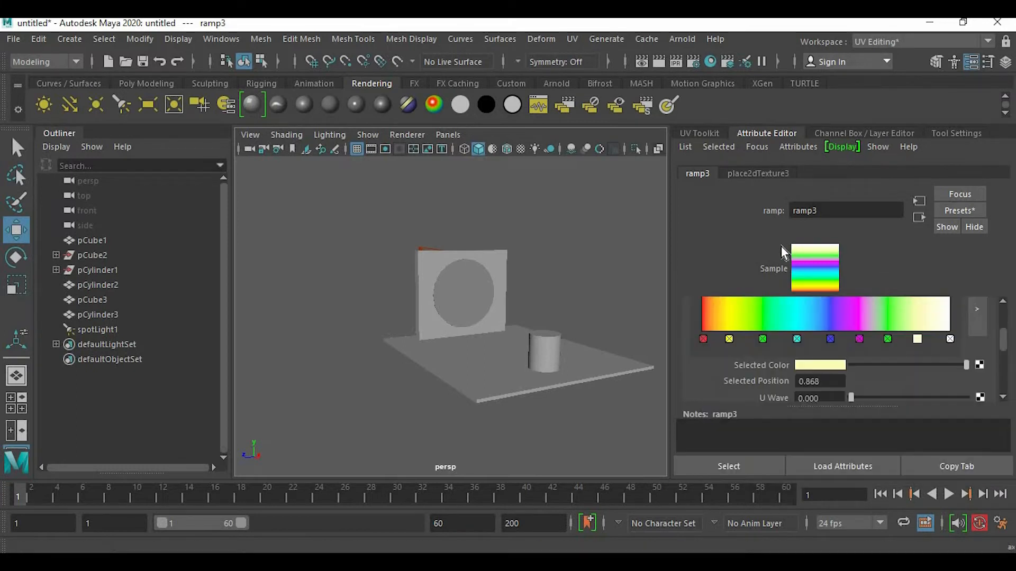
# Step: Add another marker at position 0.943 near the ramp's white end and color it blue
pyautogui.click(946, 328)
pyautogui.click(945, 339)
pyautogui.click(936, 324)
pyautogui.click(836, 366)
pyautogui.click(756, 341)
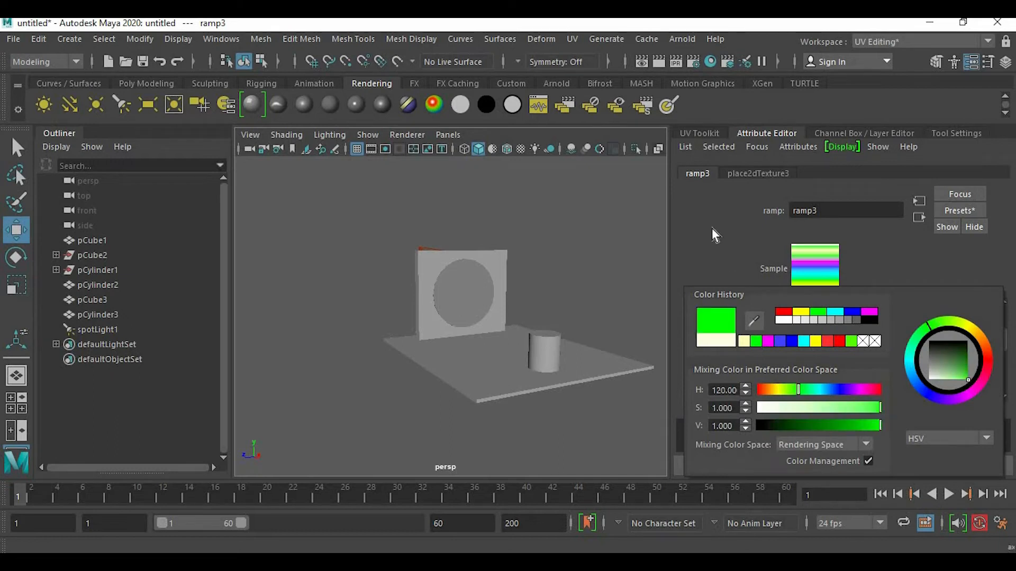
pyautogui.click(809, 365)
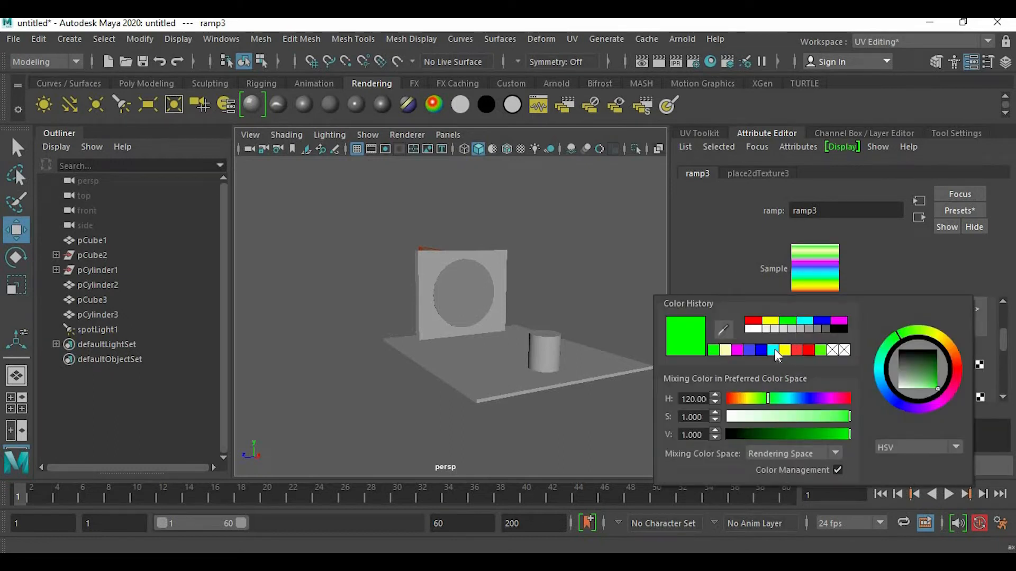
pyautogui.click(761, 349)
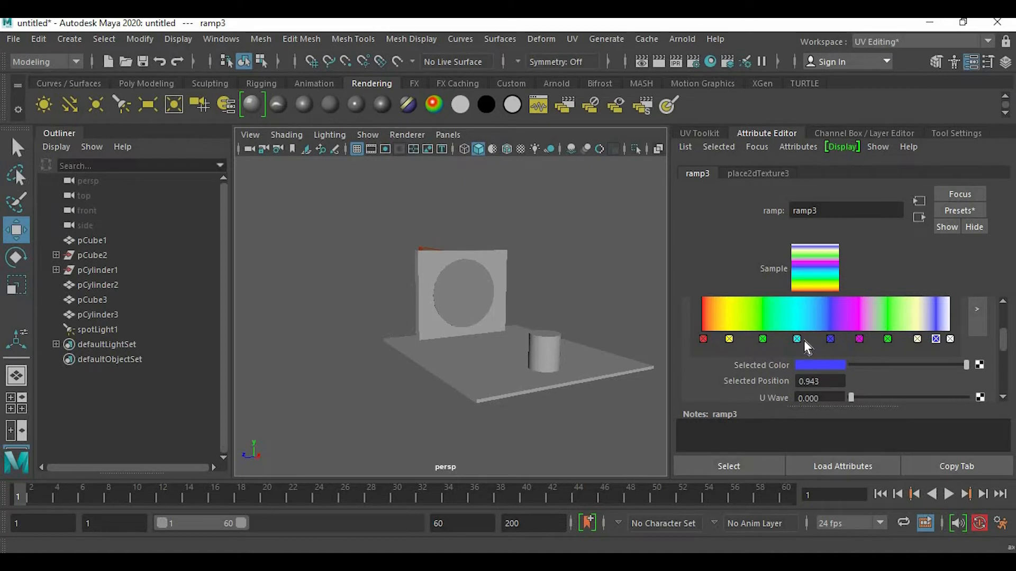
# Step: Increase the ramp's Noise to 0.890
pyautogui.scroll(-2, 860, 365)
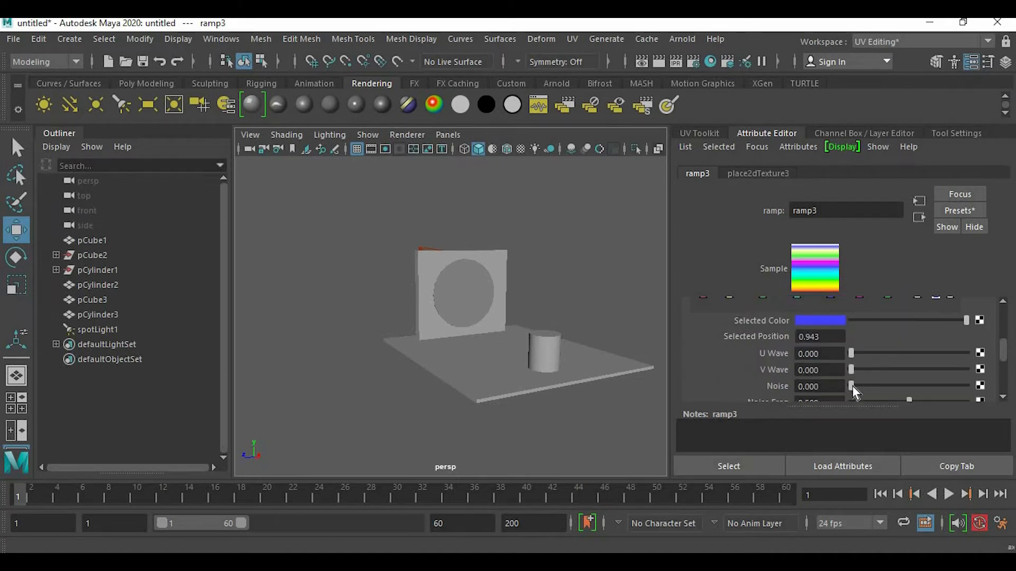
pyautogui.moveTo(852, 385); pyautogui.dragTo(882, 386)
pyautogui.scroll(-2, 883, 346)
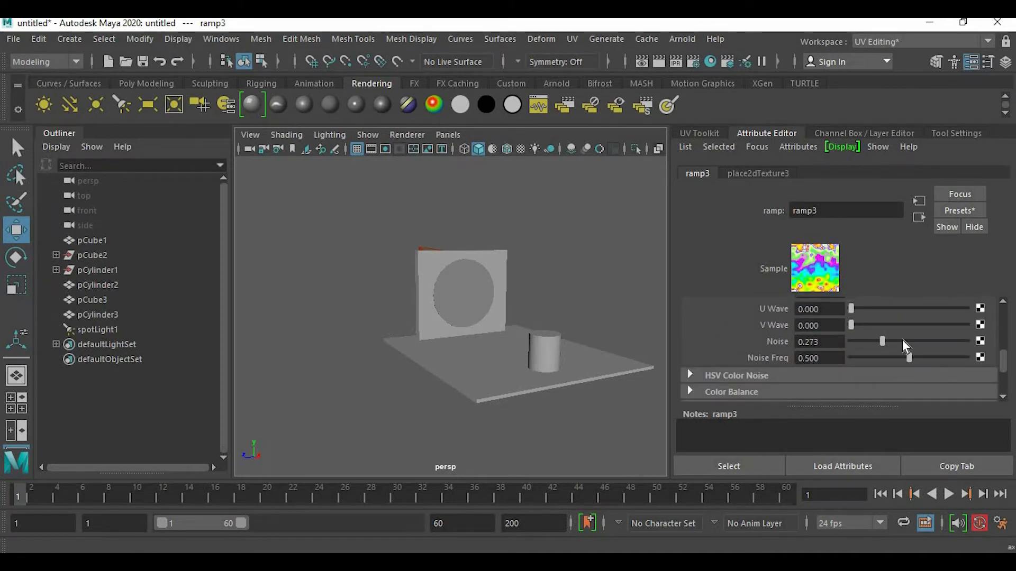
pyautogui.moveTo(902, 339); pyautogui.dragTo(952, 344)
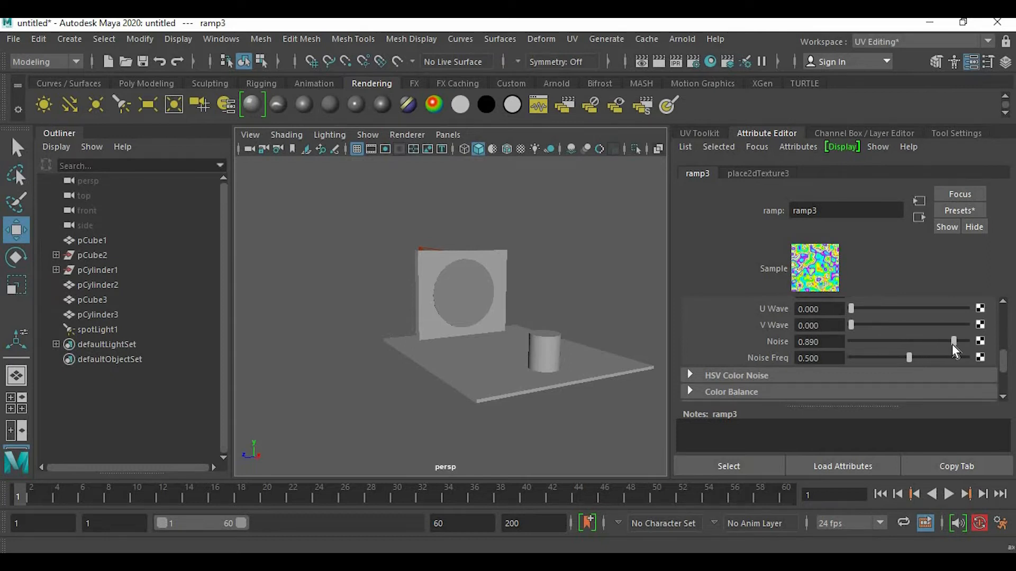
# Step: Preview the scene in the Arnold RenderView and minimize the render window
pyautogui.click(689, 39)
pyautogui.click(697, 63)
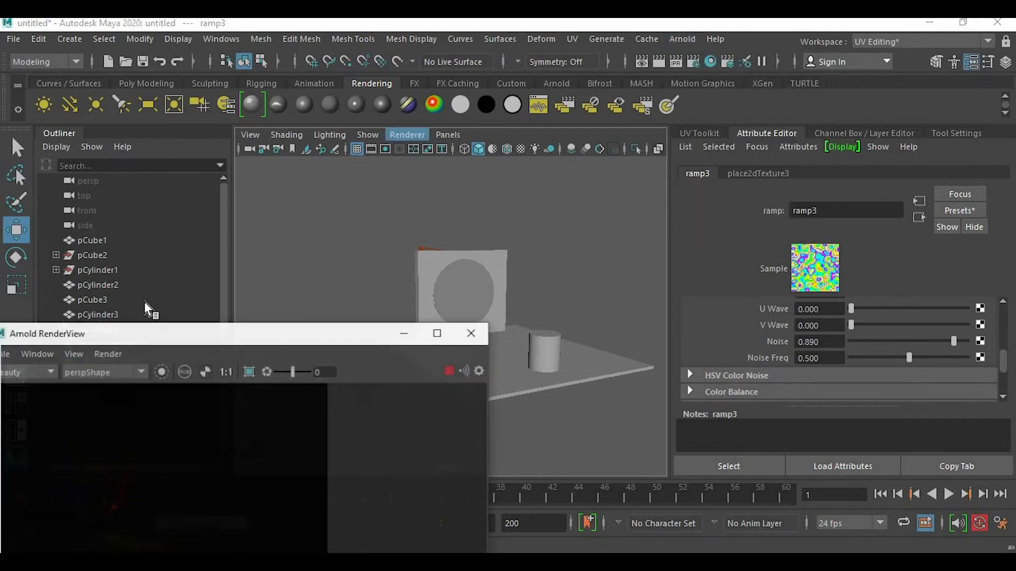
pyautogui.moveTo(159, 337); pyautogui.dragTo(187, 194)
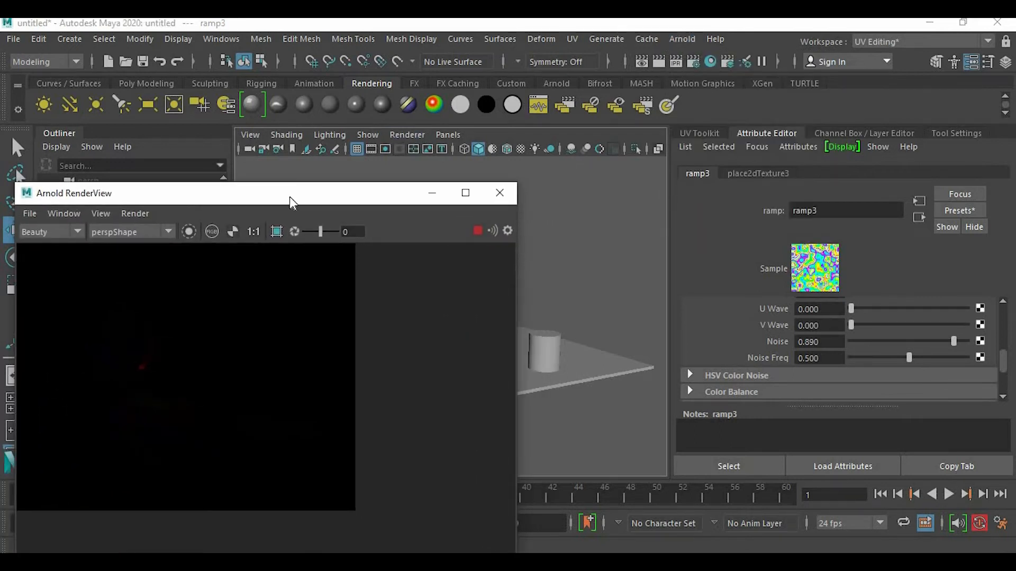
pyautogui.click(431, 194)
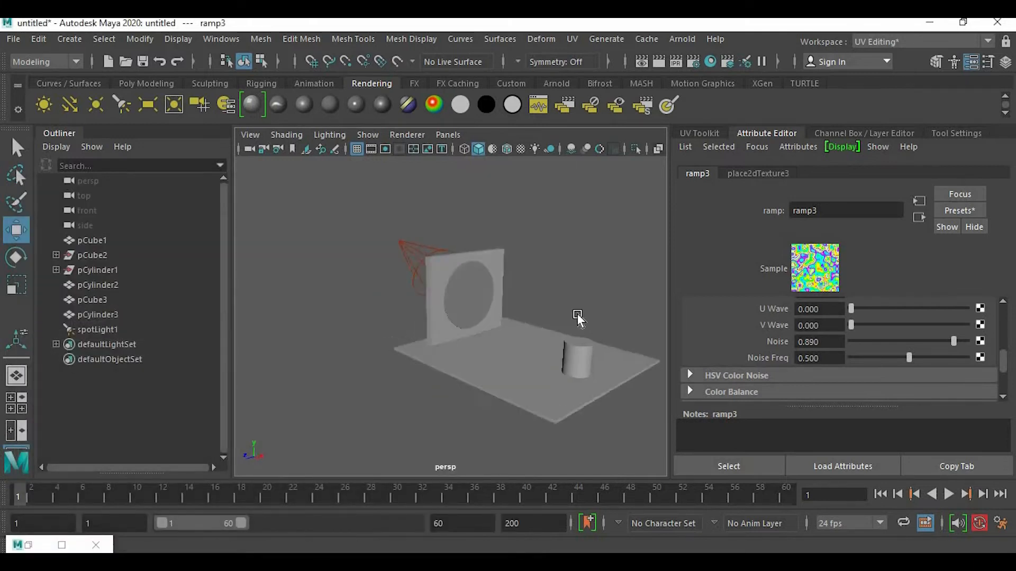
# Step: Add an Arnold skydome light with a dark grey color and an intensity of 3
pyautogui.keyDown('alt'); pyautogui.moveTo(578, 317); pyautogui.dragTo(402, 255); pyautogui.keyUp('alt')
pyautogui.click(518, 266)
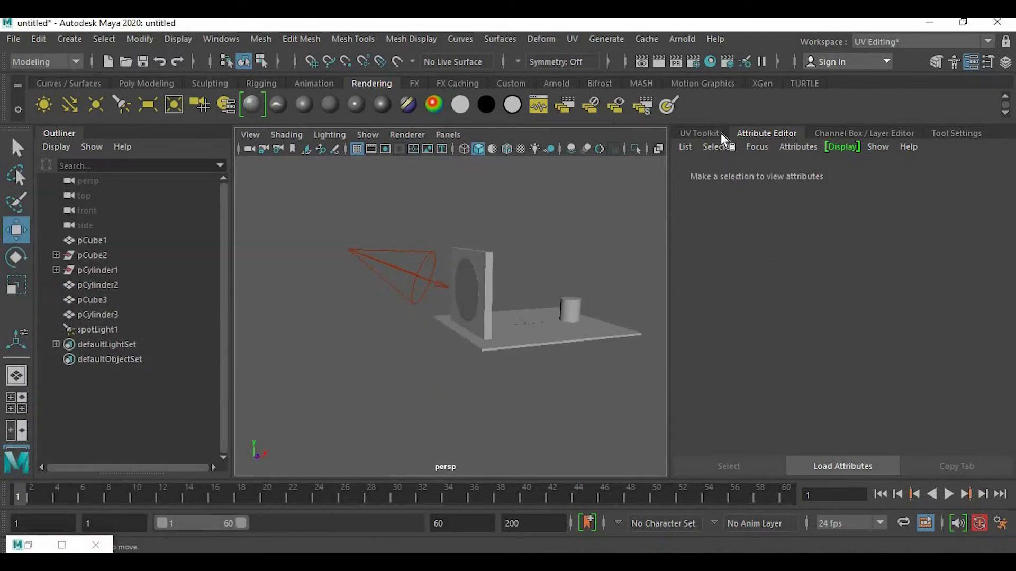
pyautogui.click(684, 38)
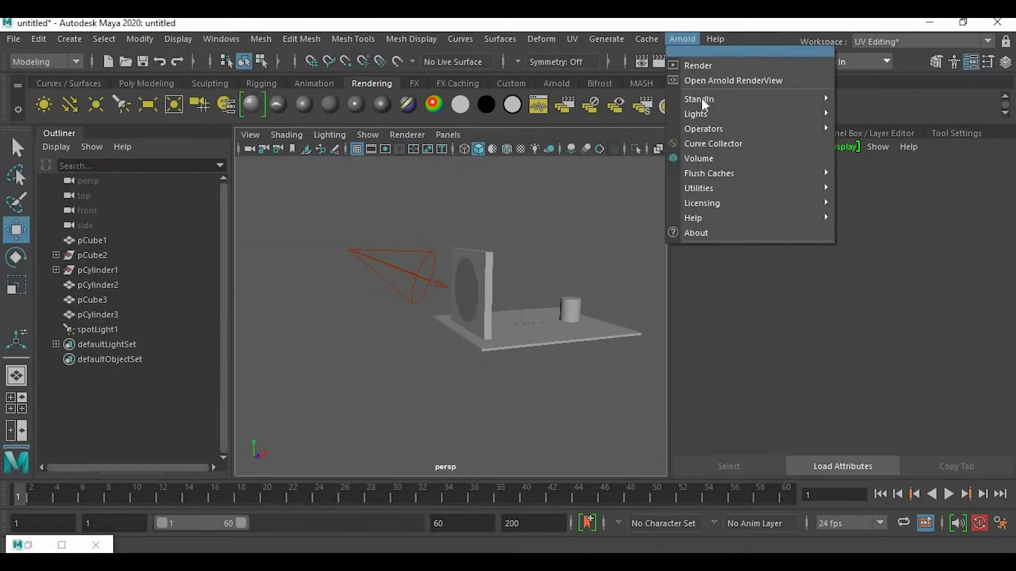
pyautogui.moveTo(775, 127)
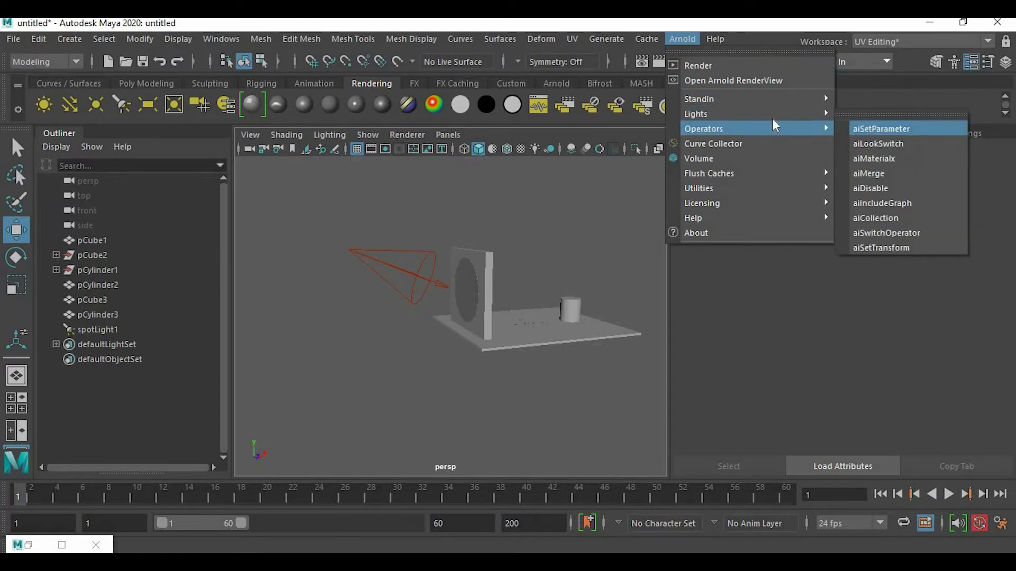
pyautogui.moveTo(704, 113)
pyautogui.click(876, 129)
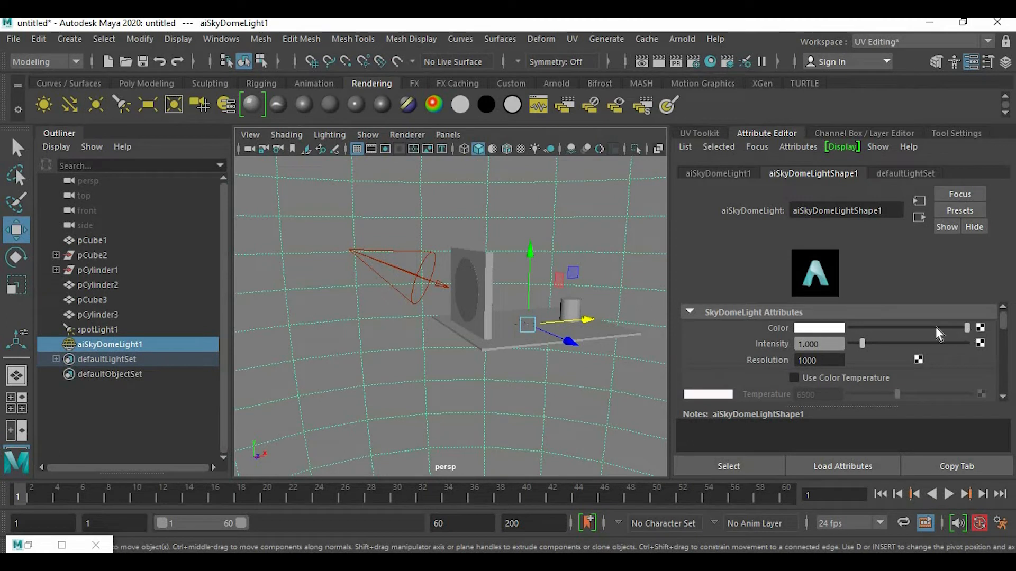
pyautogui.moveTo(935, 327); pyautogui.dragTo(855, 329)
pyautogui.click(777, 343)
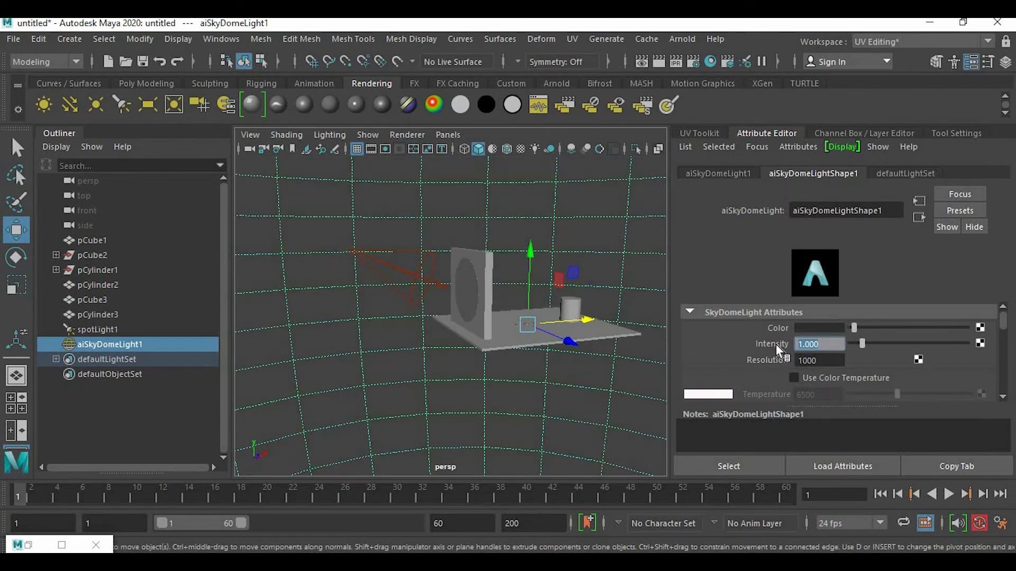
pyautogui.write('3')
pyautogui.press('Return')
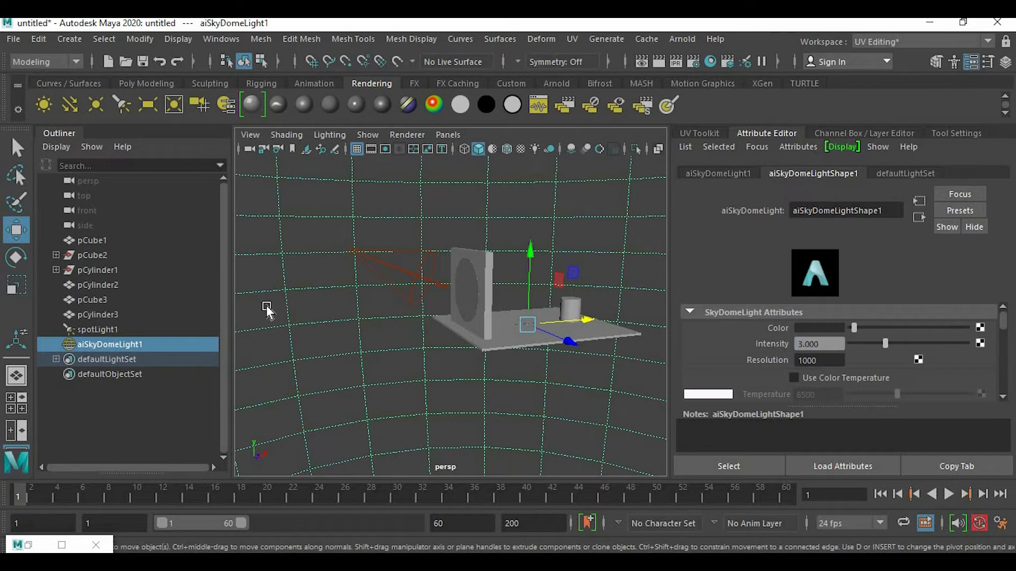
# Step: Bring back the live render, darken the skydome light's color to nearly black and move the render window clear of the spot light
pyautogui.click(27, 547)
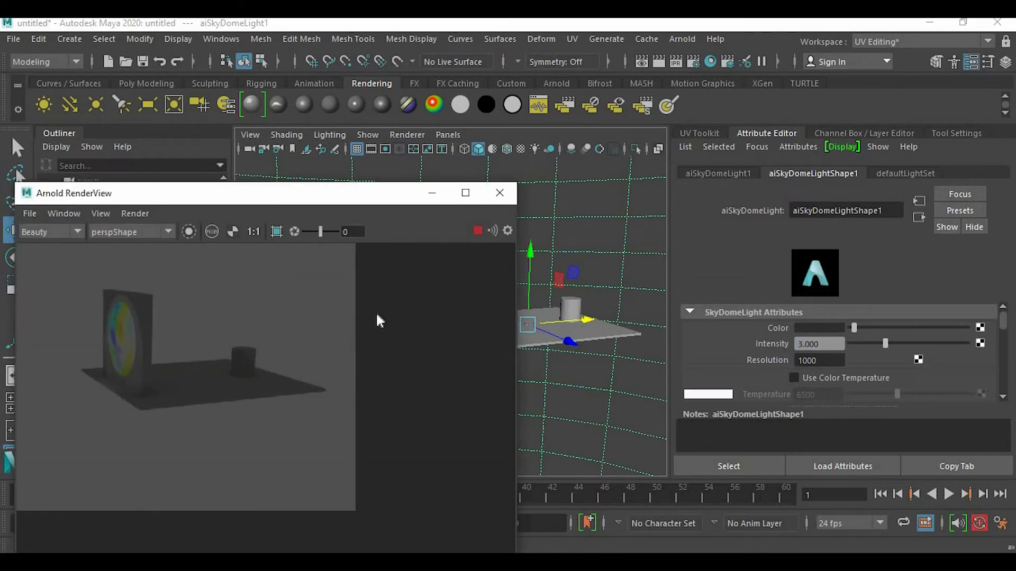
pyautogui.moveTo(852, 328); pyautogui.dragTo(851, 328)
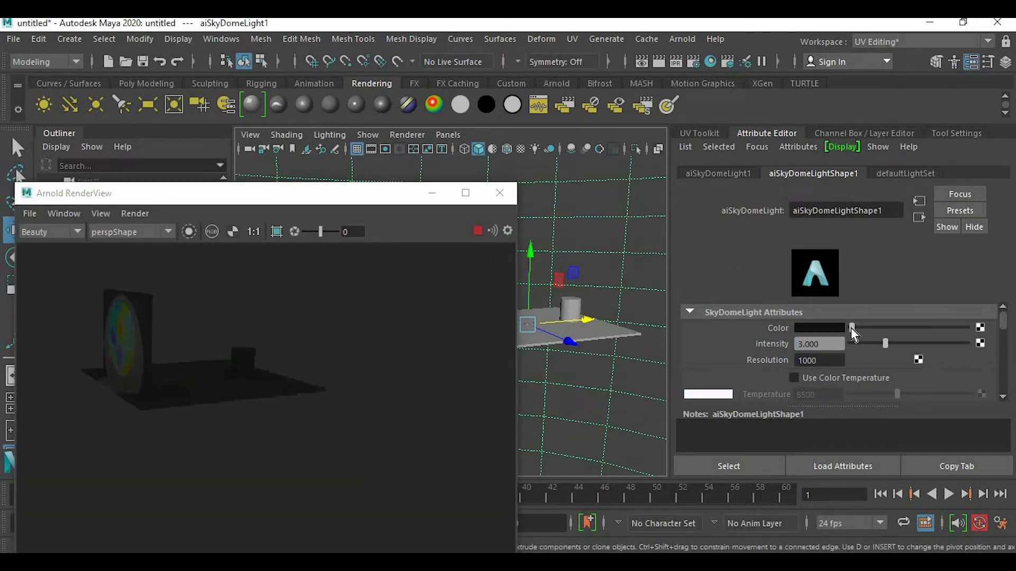
pyautogui.moveTo(379, 197); pyautogui.dragTo(230, 277)
# Step: Raise the spot light's intensity and set its Samples to 3
pyautogui.click(430, 259)
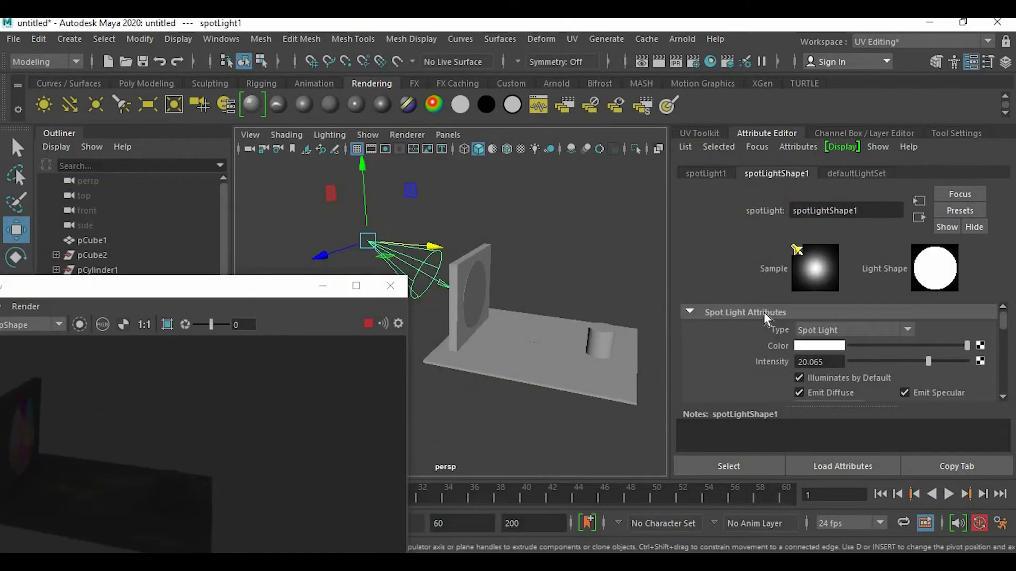
pyautogui.moveTo(927, 362); pyautogui.dragTo(958, 362)
pyautogui.scroll(-10, 954, 375)
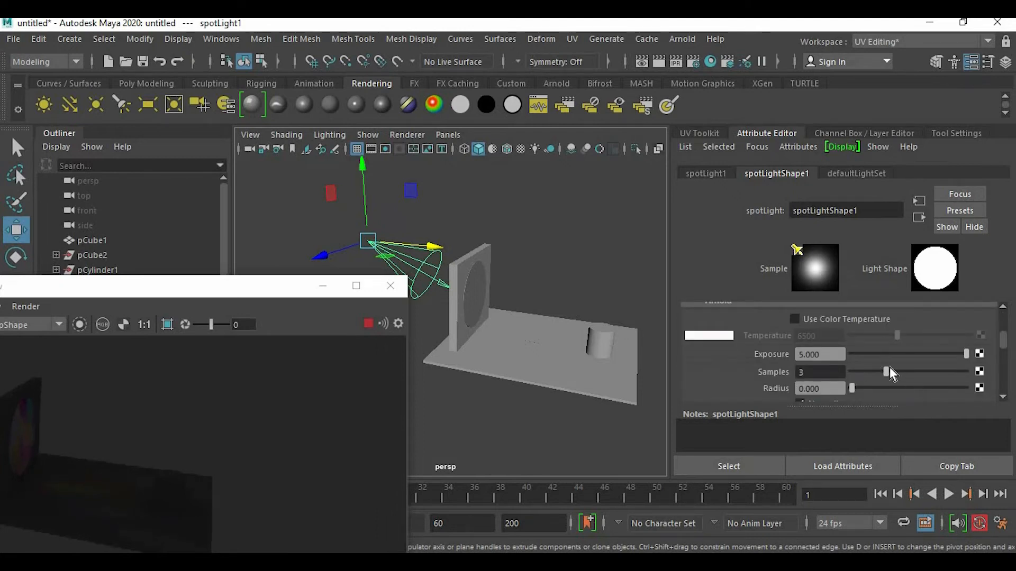
pyautogui.scroll(-5, 886, 357)
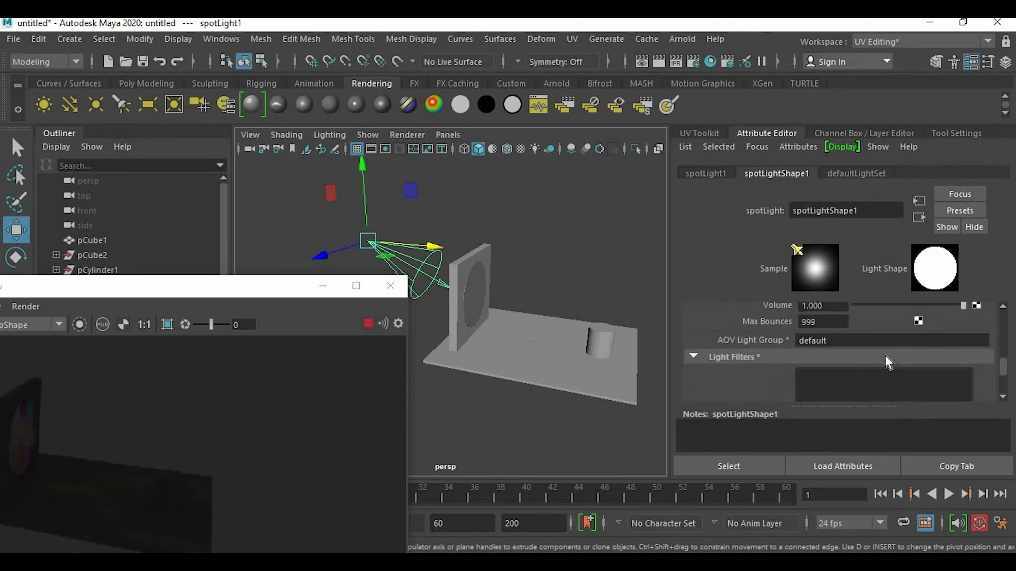
pyautogui.scroll(4, 884, 354)
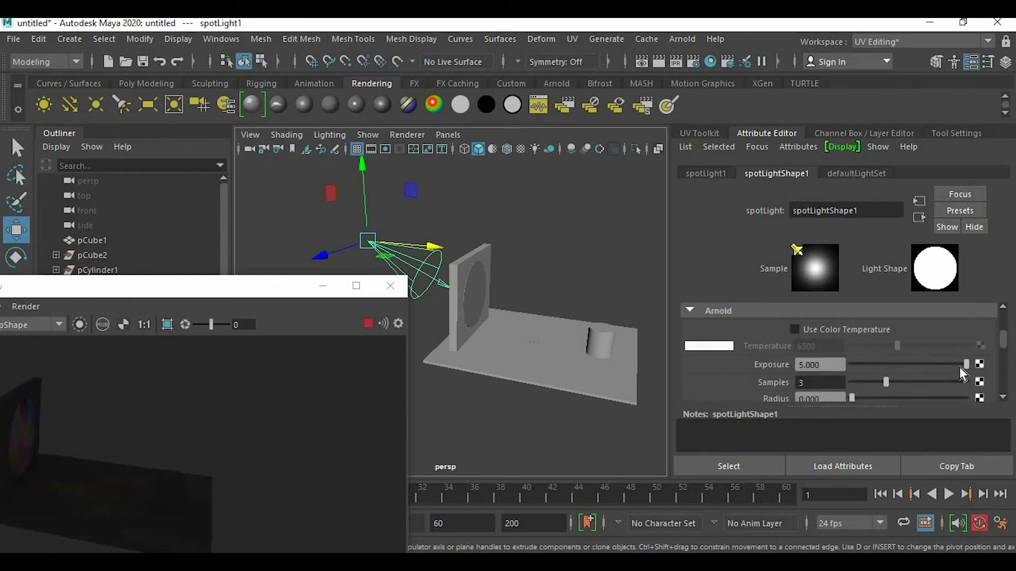
pyautogui.scroll(-2, 883, 373)
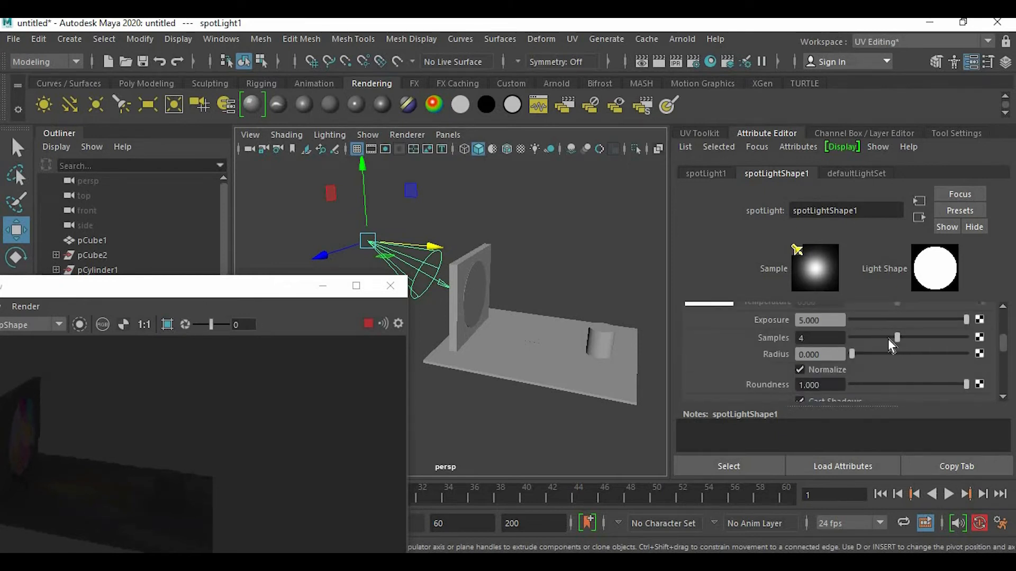
pyautogui.click(888, 339)
# Step: Open the Arnold render settings and display the attributes of the atmosphere volume assigned under Environment
pyautogui.click(692, 62)
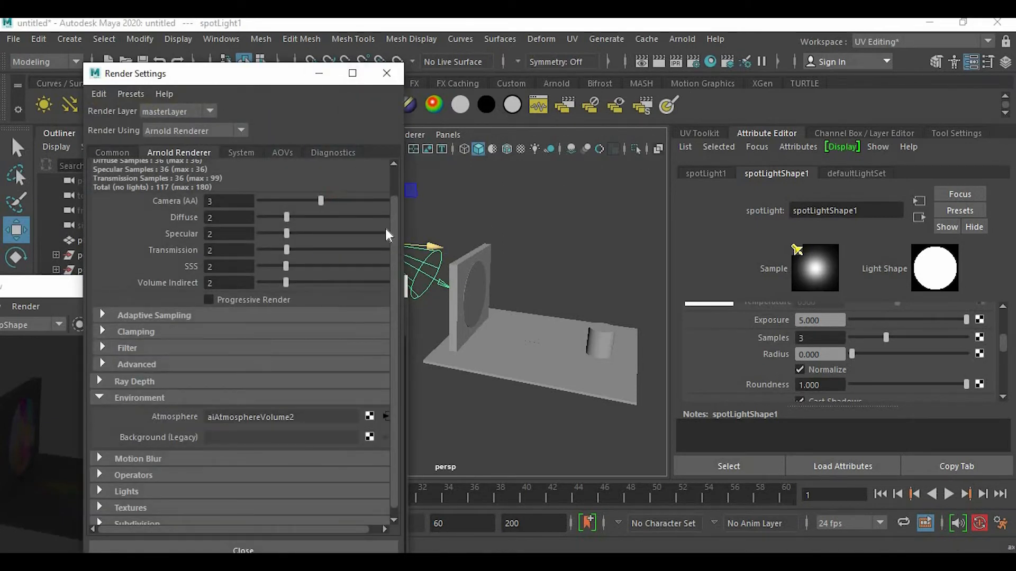
pyautogui.moveTo(404, 234); pyautogui.dragTo(463, 234)
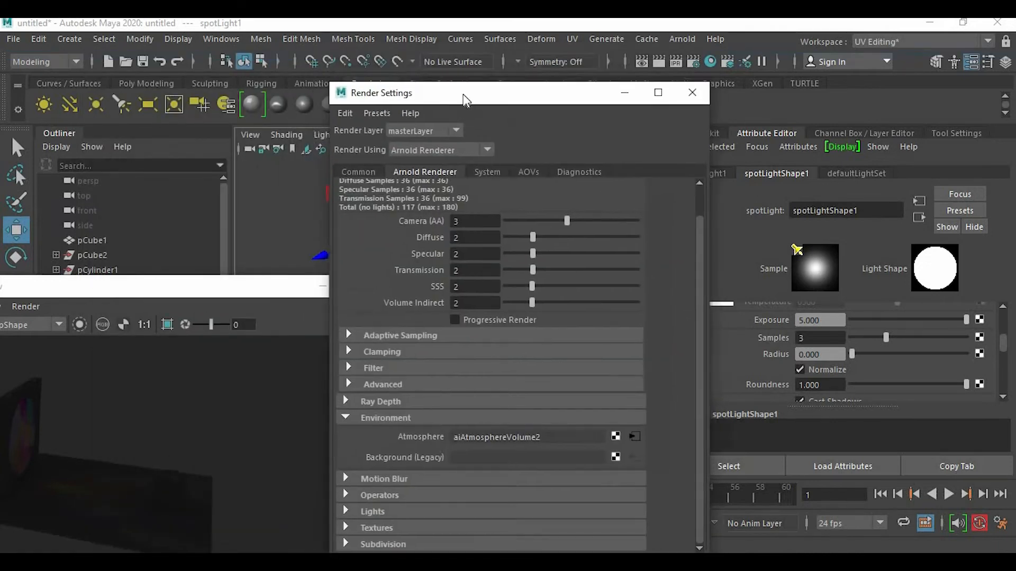
pyautogui.moveTo(466, 100); pyautogui.dragTo(446, 95)
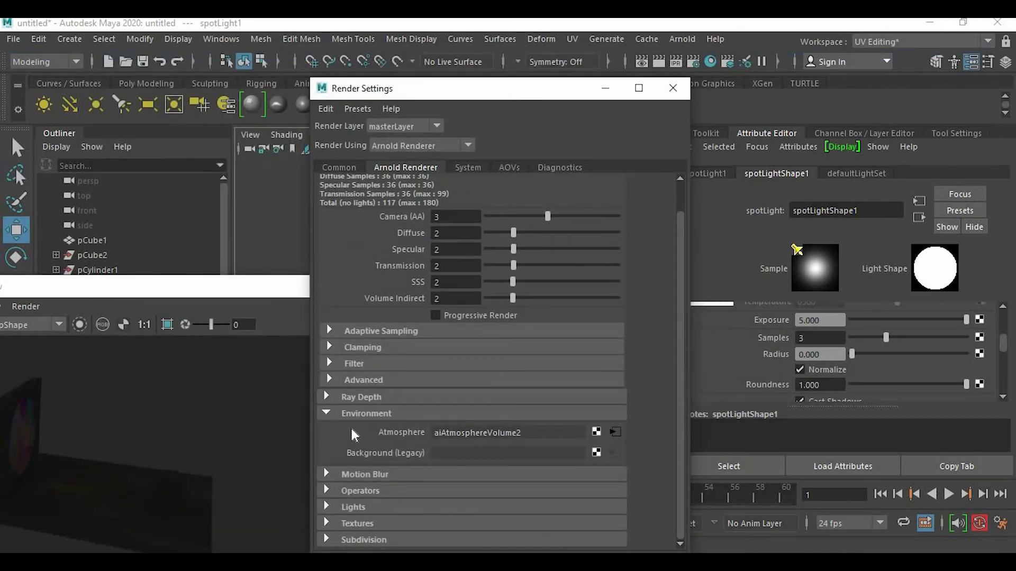
pyautogui.click(614, 432)
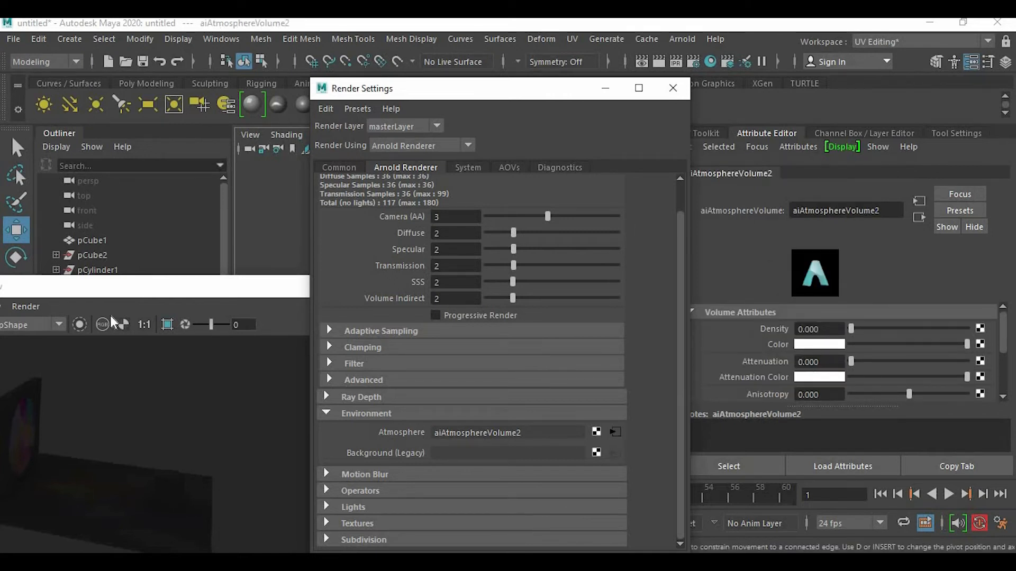
# Step: Enlarge and recenter the rendered image, redisplay the atmosphere volume's attributes and minimize the render settings
pyautogui.moveTo(204, 280); pyautogui.dragTo(352, 135)
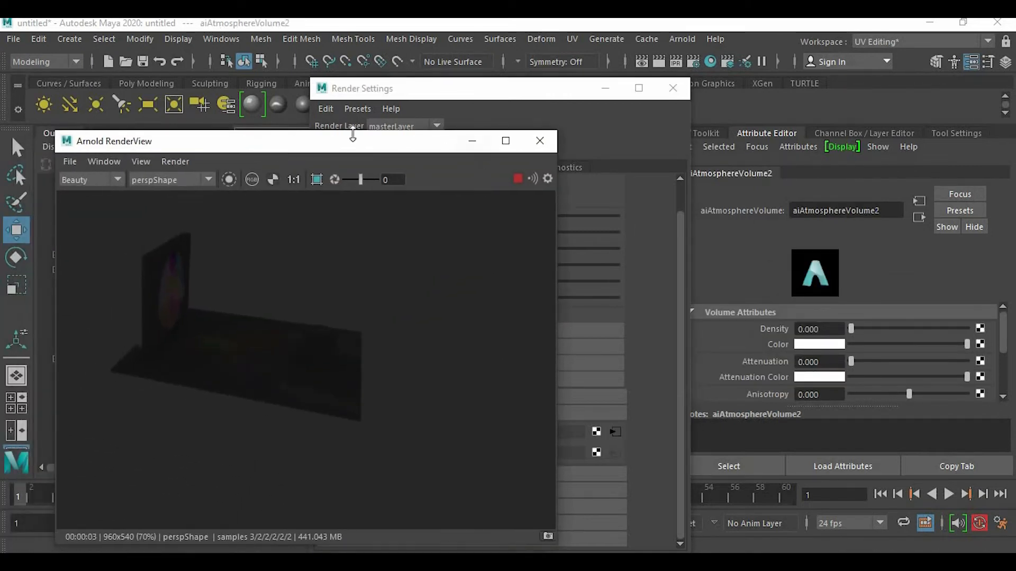
pyautogui.scroll(2, 299, 300)
pyautogui.click(313, 338)
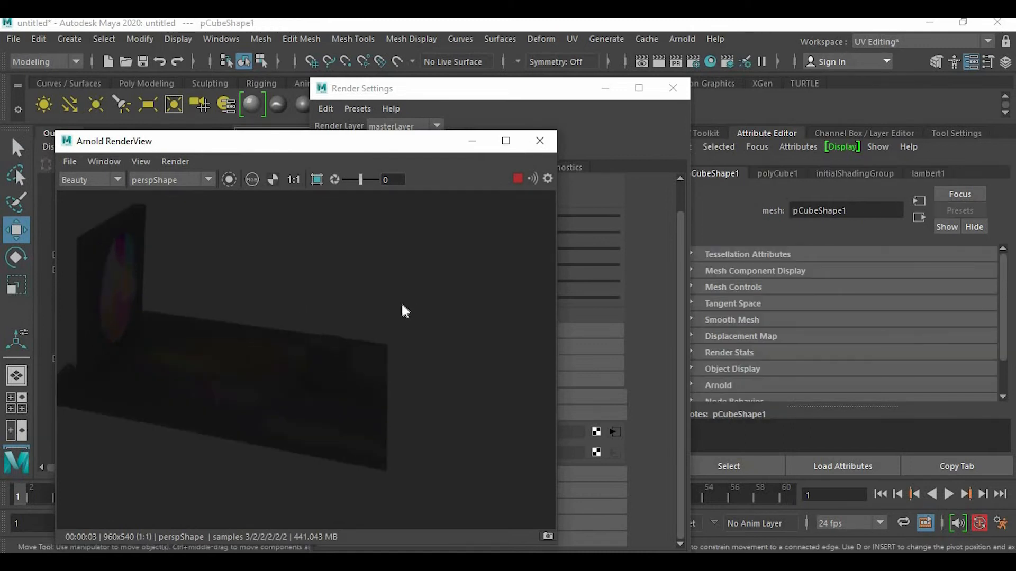
pyautogui.moveTo(402, 306); pyautogui.dragTo(487, 350, button='middle')
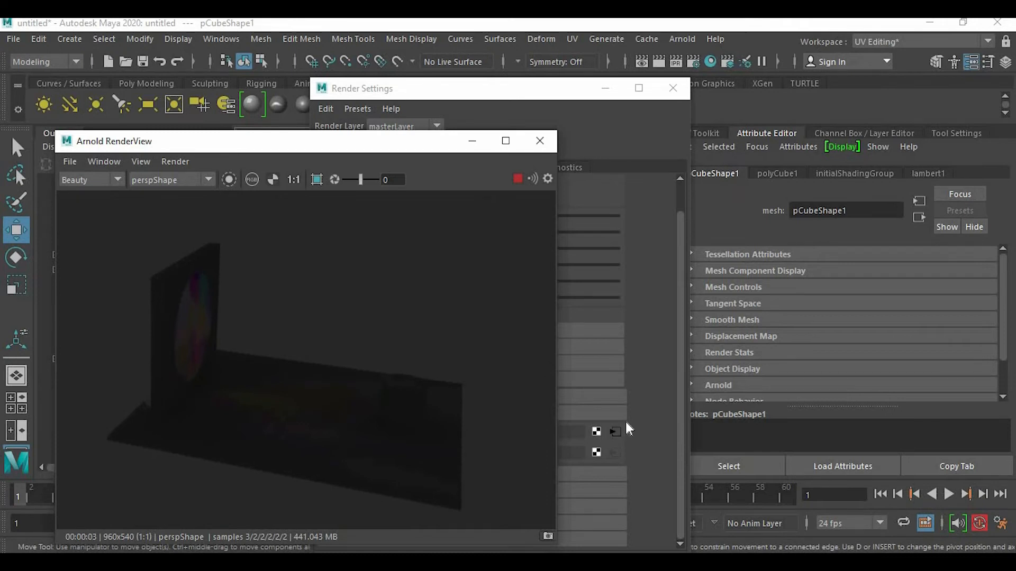
pyautogui.click(615, 431)
pyautogui.moveTo(490, 91); pyautogui.dragTo(428, 549)
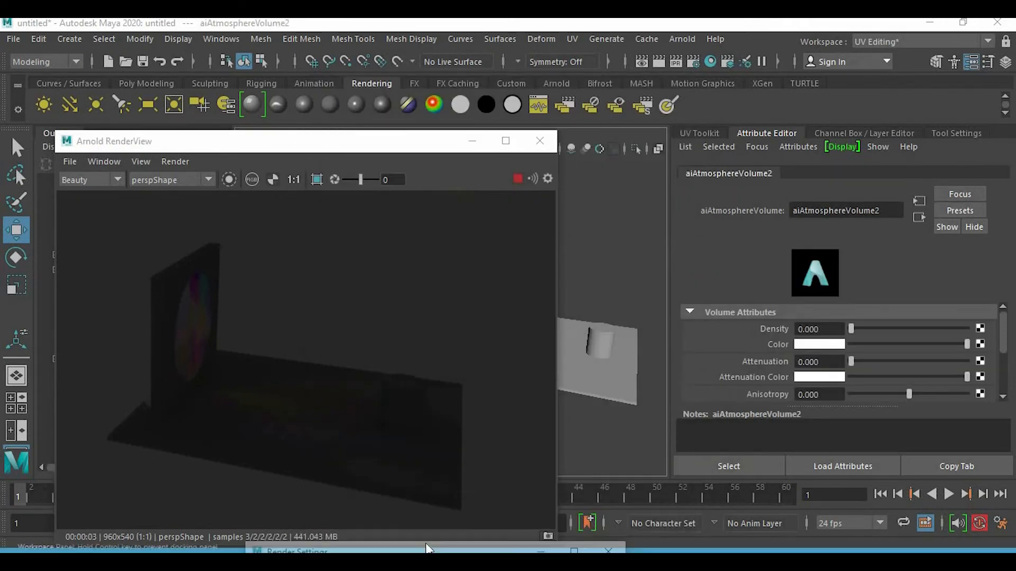
pyautogui.click(593, 433)
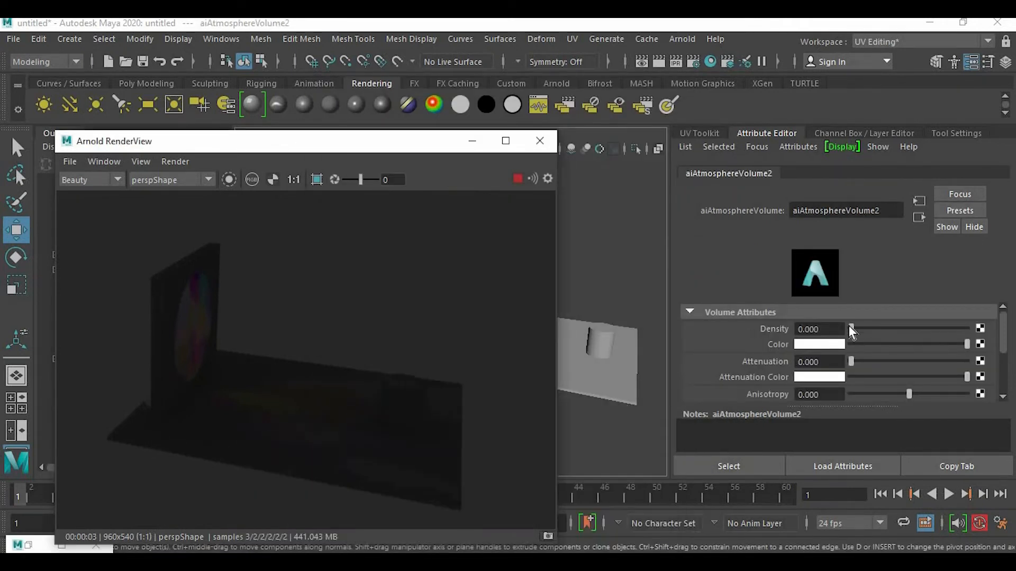
# Step: Set the atmosphere volume's Density to 0.032 and Anisotropy to 0.023, and darken its Color to light grey
pyautogui.moveTo(857, 331); pyautogui.dragTo(853, 328)
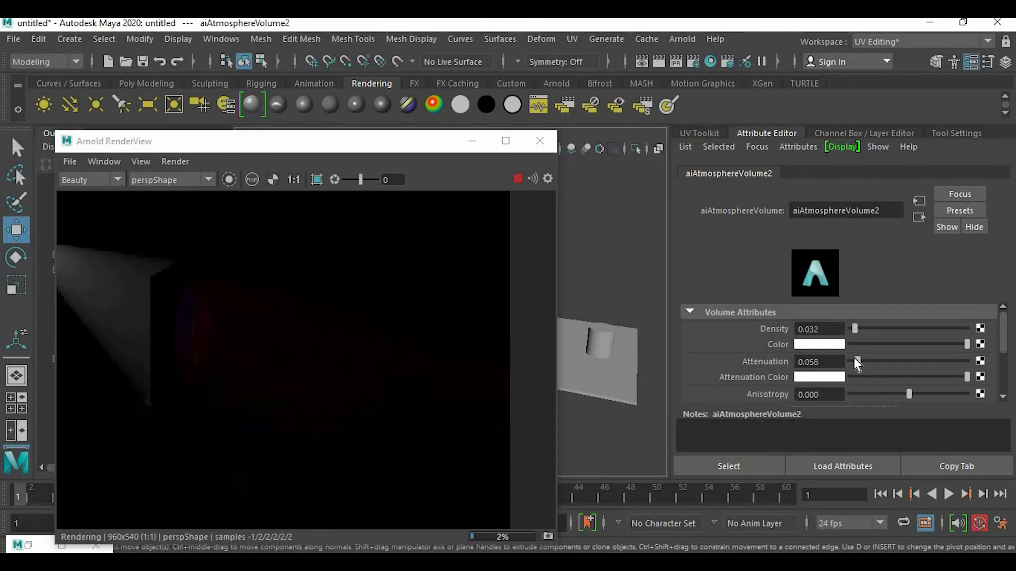
pyautogui.moveTo(909, 394); pyautogui.dragTo(910, 393)
pyautogui.moveTo(928, 344); pyautogui.dragTo(919, 346)
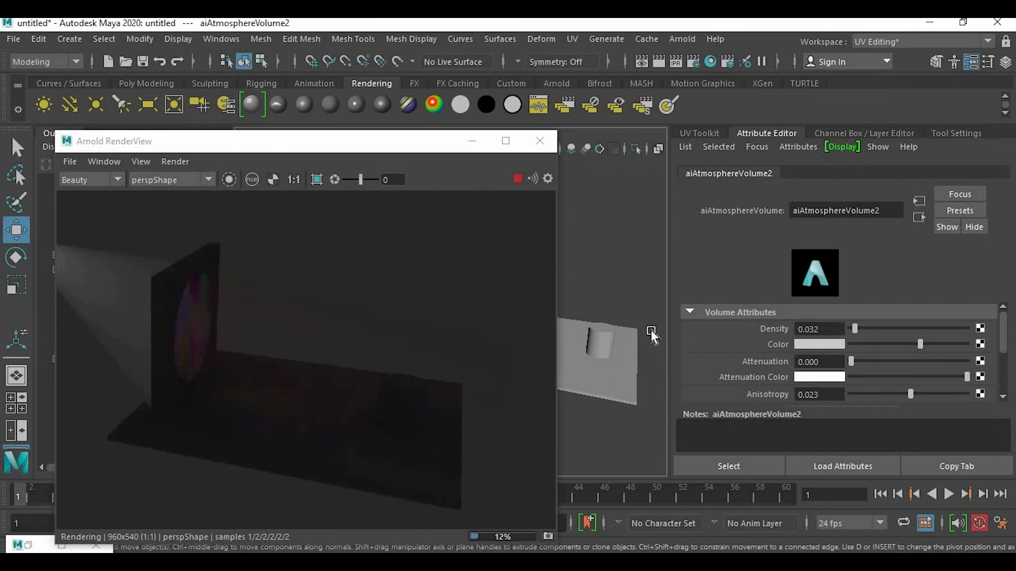
# Step: Raise the atmosphere volume's Density to 1.000 as a test, and settle it at 0.344
pyautogui.scroll(-2, 912, 367)
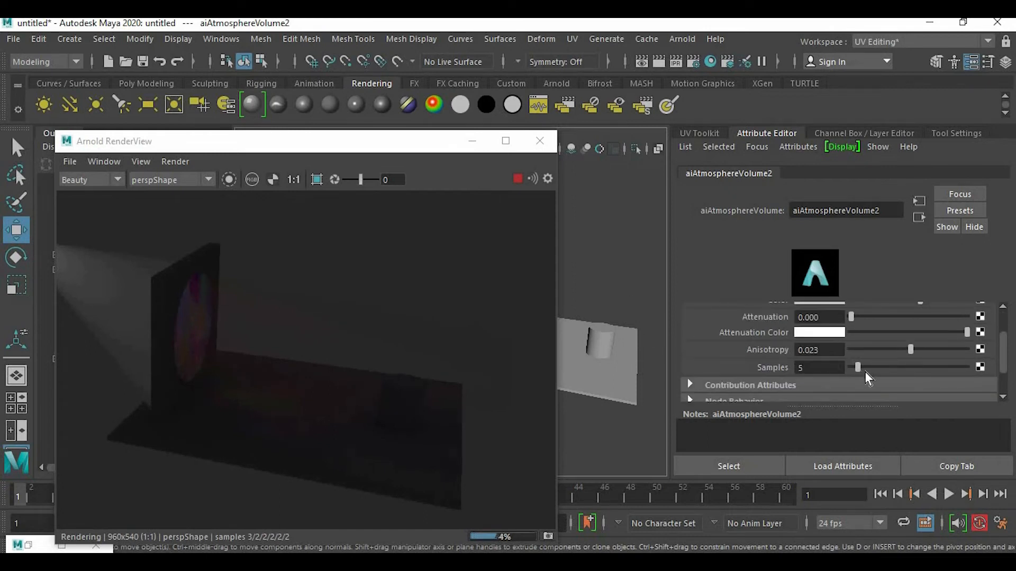
pyautogui.moveTo(908, 350); pyautogui.dragTo(898, 329)
pyautogui.scroll(2, 823, 327)
pyautogui.moveTo(965, 339); pyautogui.dragTo(1015, 322)
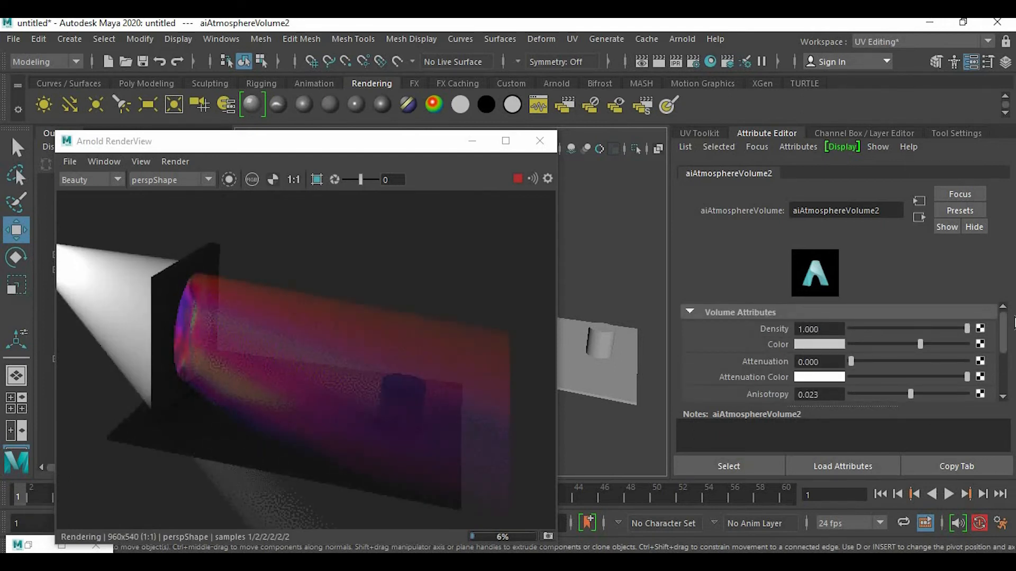
pyautogui.moveTo(934, 325); pyautogui.dragTo(891, 312)
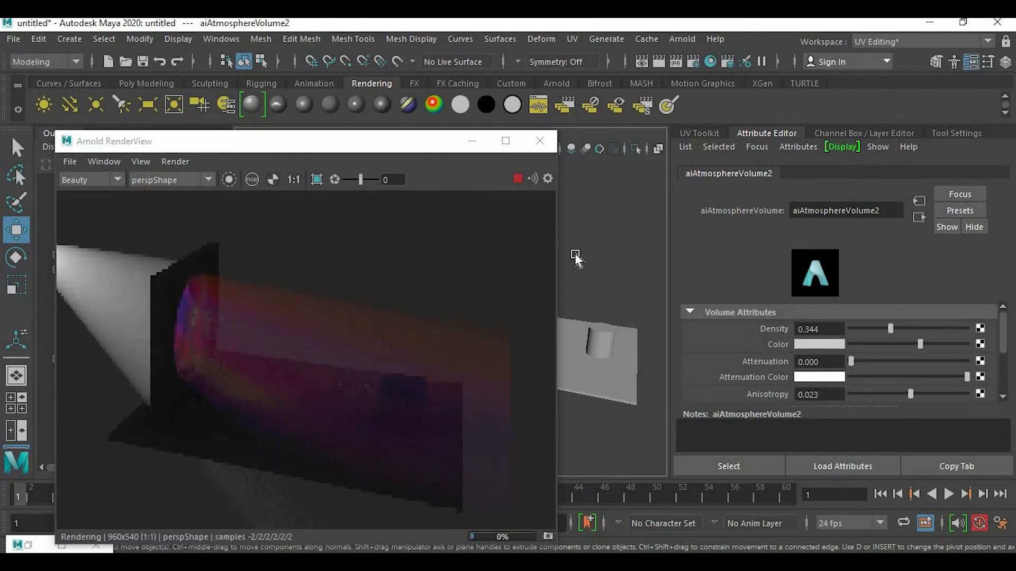
# Step: Set the Noise to 1.000 on the ramp that drives the opacity of the disc's material
pyautogui.moveTo(556, 234); pyautogui.dragTo(417, 254)
pyautogui.click(475, 295)
pyautogui.scroll(-3, 818, 345)
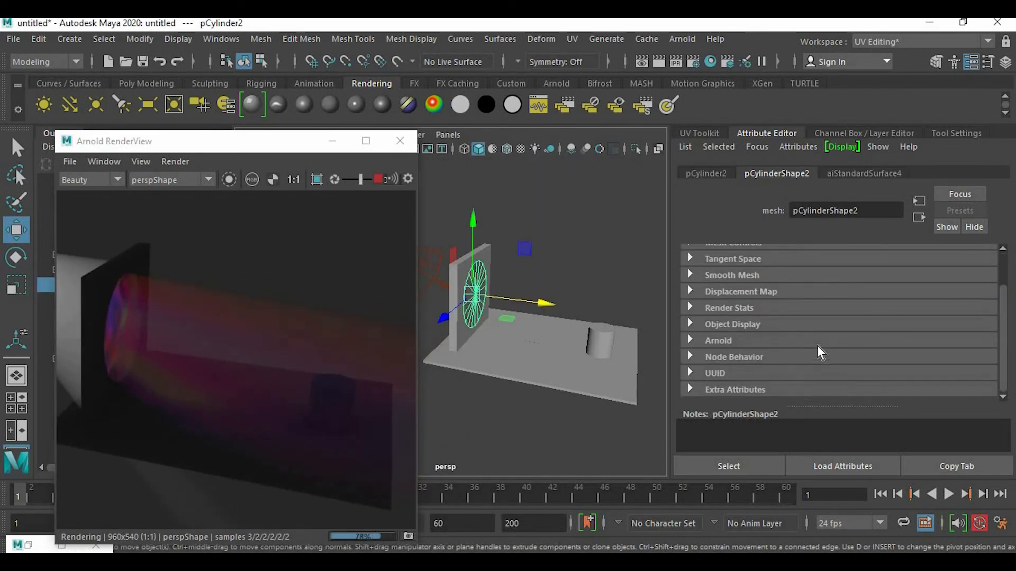
pyautogui.click(880, 172)
pyautogui.scroll(-1, 955, 335)
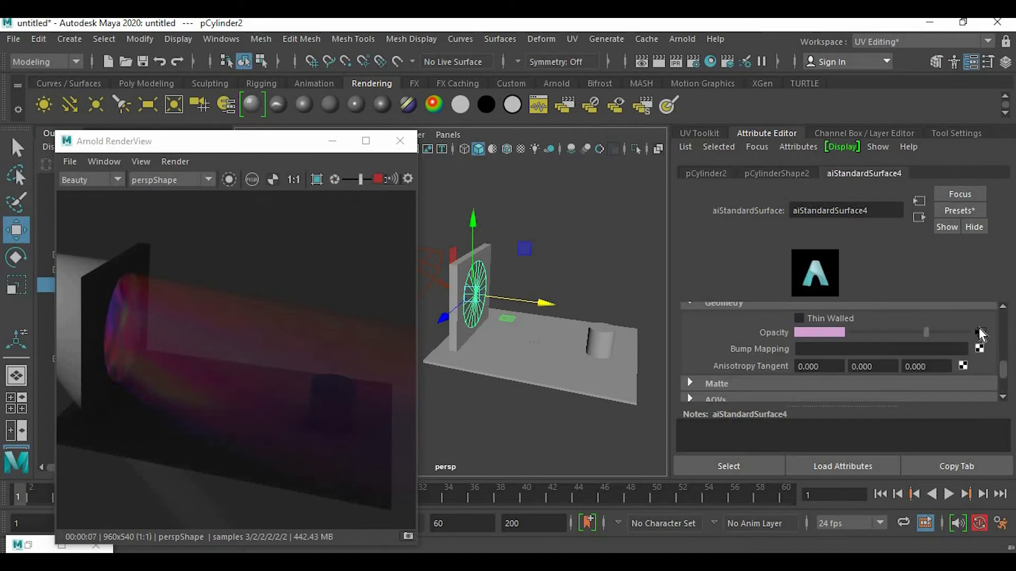
pyautogui.click(978, 332)
pyautogui.moveTo(970, 345)
pyautogui.mouseDown()
pyautogui.moveTo(837, 345)
pyautogui.moveTo(972, 338)
pyautogui.mouseUp()
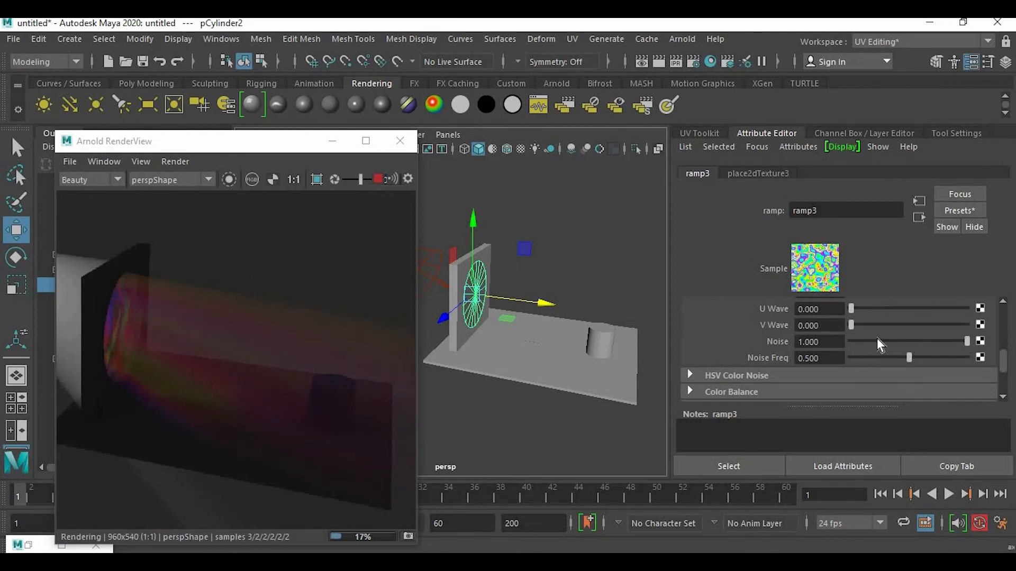
# Step: Increase the ramp's U Wave and maximize the render window to view the colored light beam
pyautogui.moveTo(855, 308); pyautogui.dragTo(884, 326)
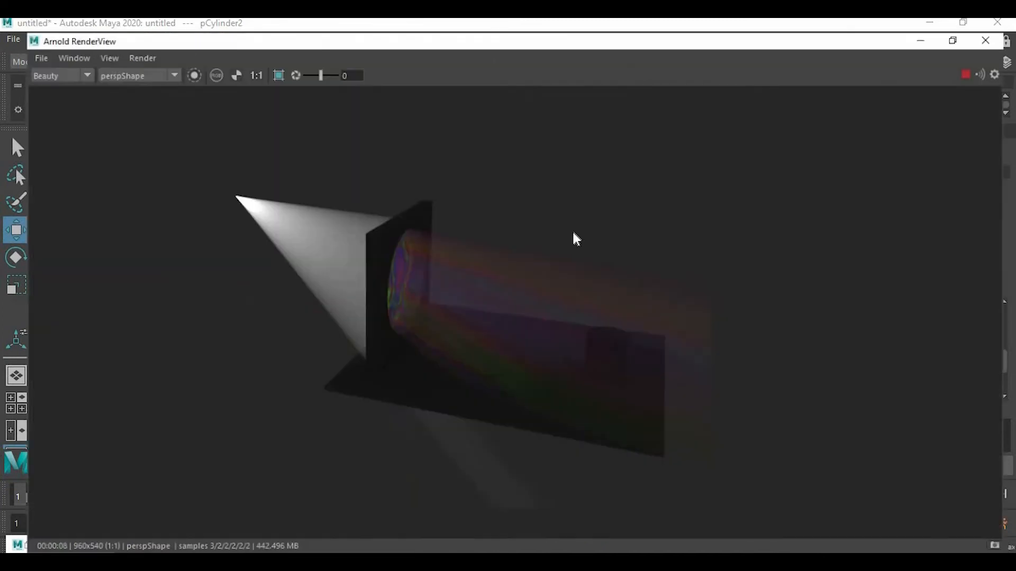
pyautogui.click(366, 141)
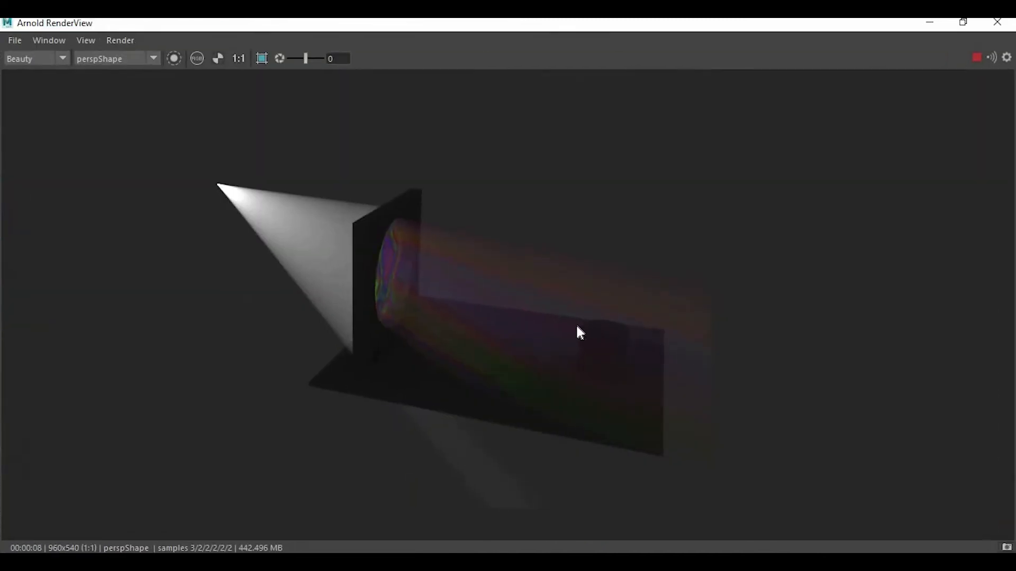
# Step: Restore the render window to its smaller size and slightly raise the ramp's V Wave
pyautogui.click(955, 23)
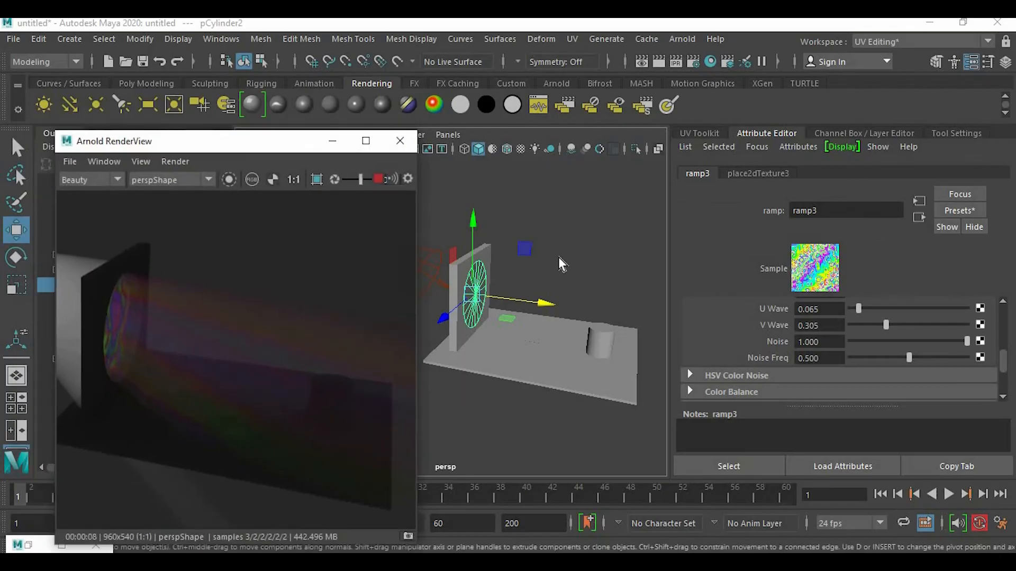
pyautogui.moveTo(887, 320); pyautogui.dragTo(893, 322)
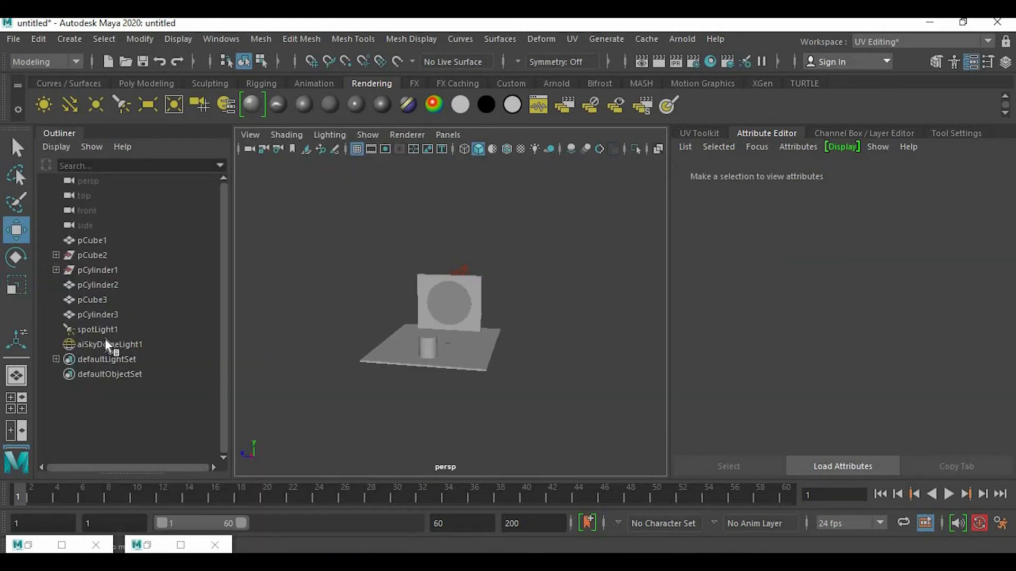
# Step: Select the skydome light, reopen the render view with the wall and floor seen at an angle, and try the light's Color at black
pyautogui.click(105, 343)
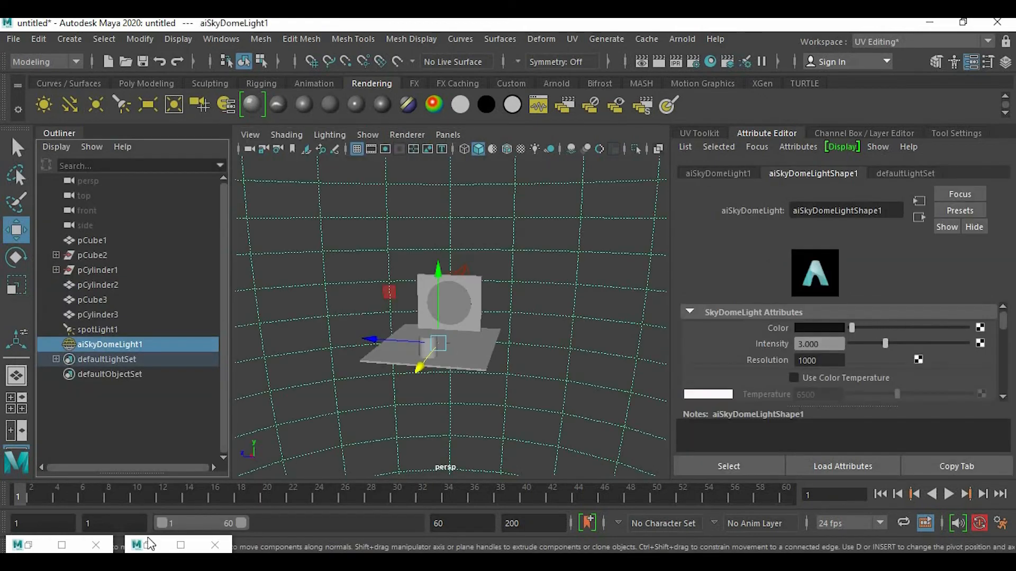
pyautogui.click(30, 545)
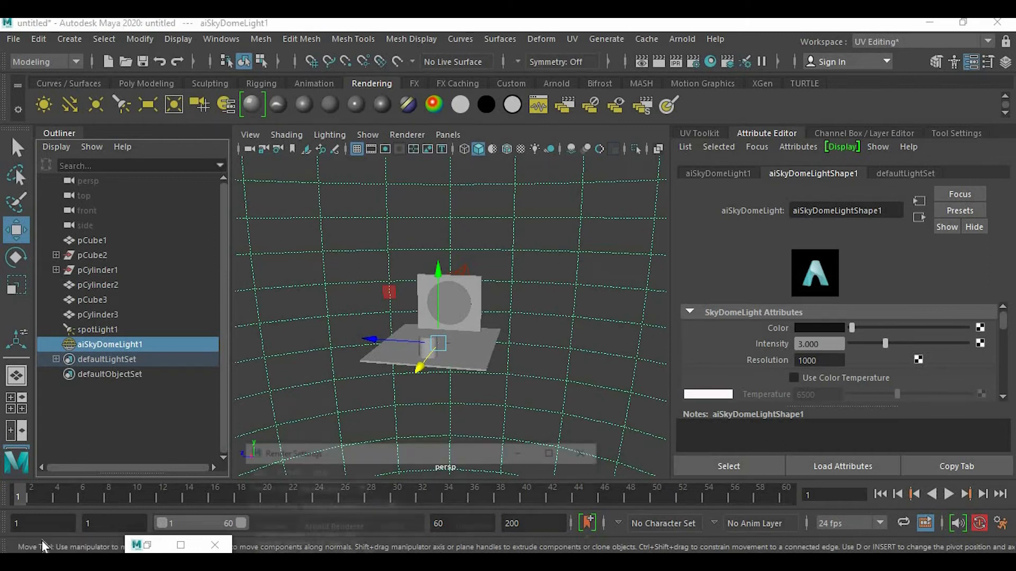
pyautogui.click(591, 433)
pyautogui.click(147, 545)
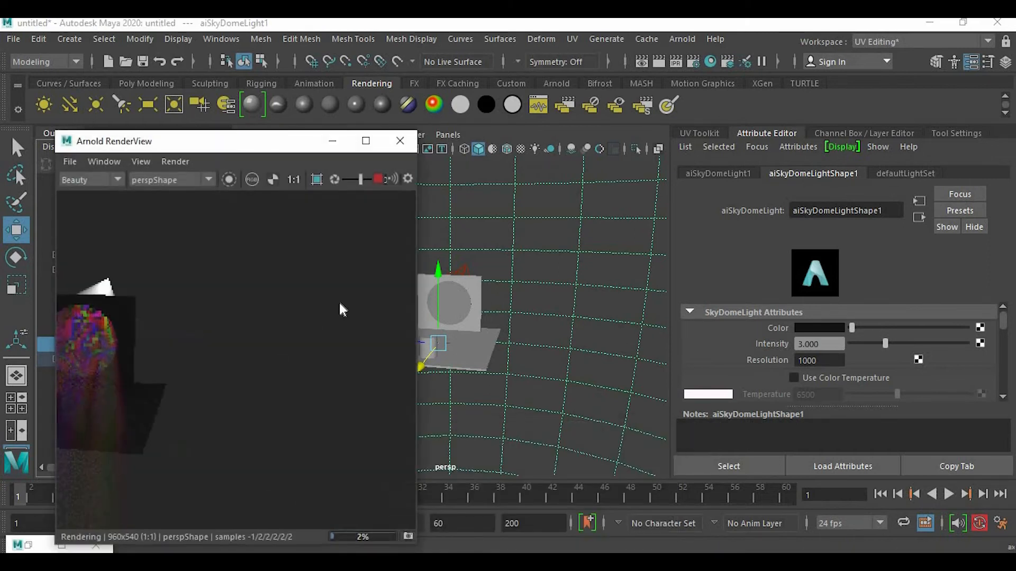
pyautogui.moveTo(211, 373); pyautogui.dragTo(315, 369)
pyautogui.keyDown('alt'); pyautogui.moveTo(587, 361); pyautogui.dragTo(692, 354); pyautogui.keyUp('alt')
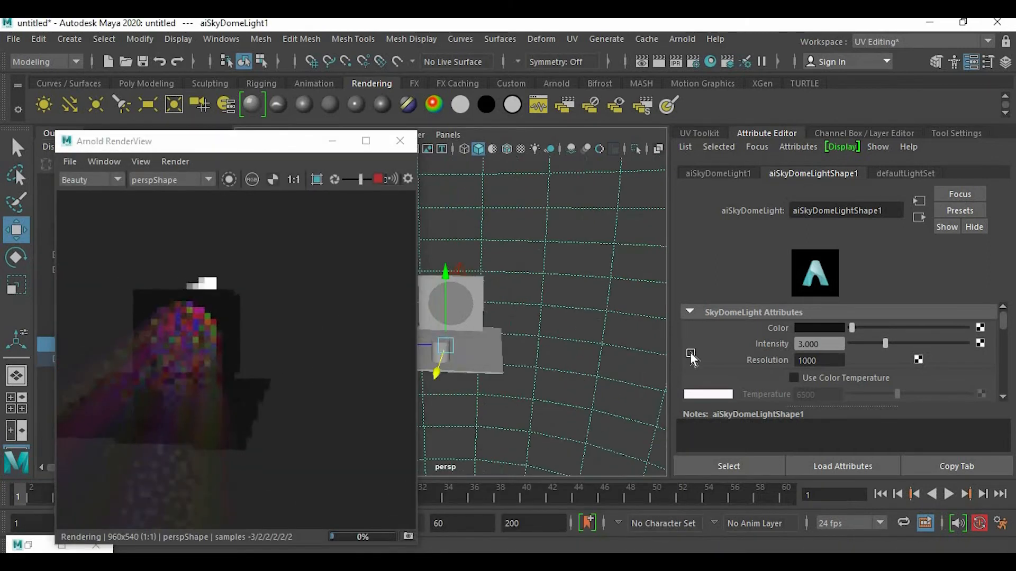
pyautogui.keyDown('alt'); pyautogui.moveTo(481, 392); pyautogui.dragTo(467, 415); pyautogui.keyUp('alt')
pyautogui.keyDown('alt'); pyautogui.moveTo(468, 415); pyautogui.dragTo(544, 400, button='right'); pyautogui.keyUp('alt')
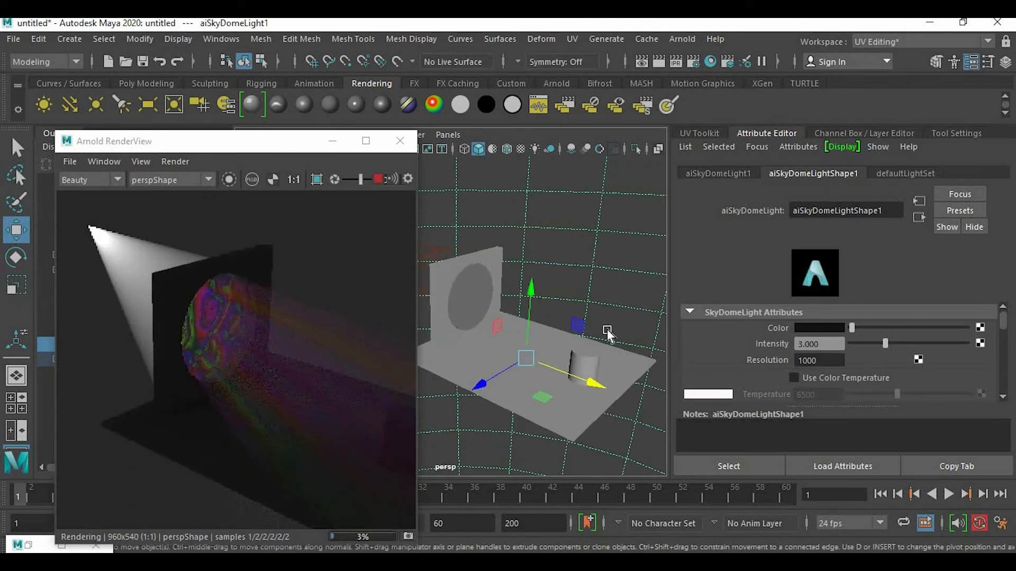
pyautogui.click(855, 329)
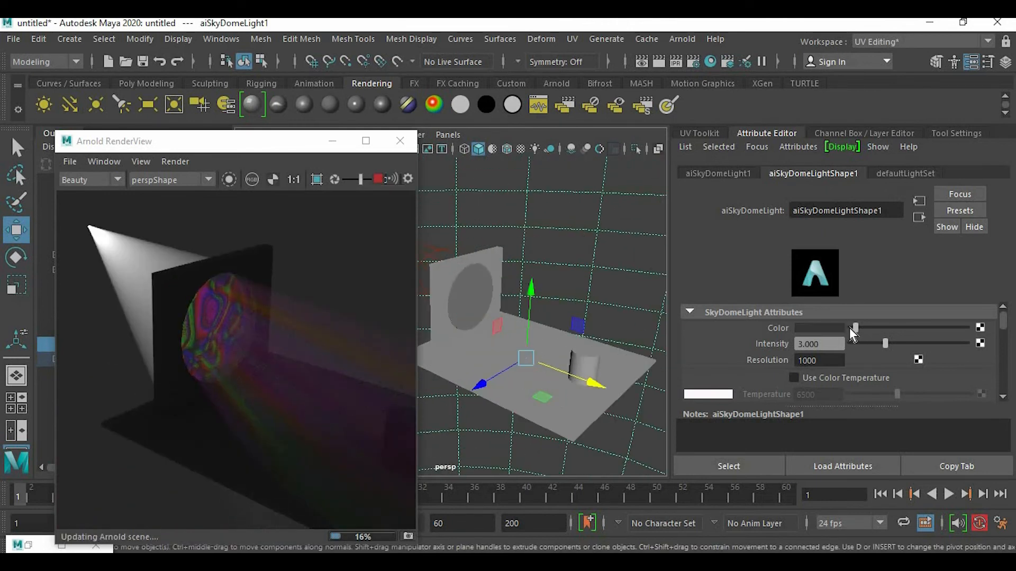
pyautogui.click(850, 328)
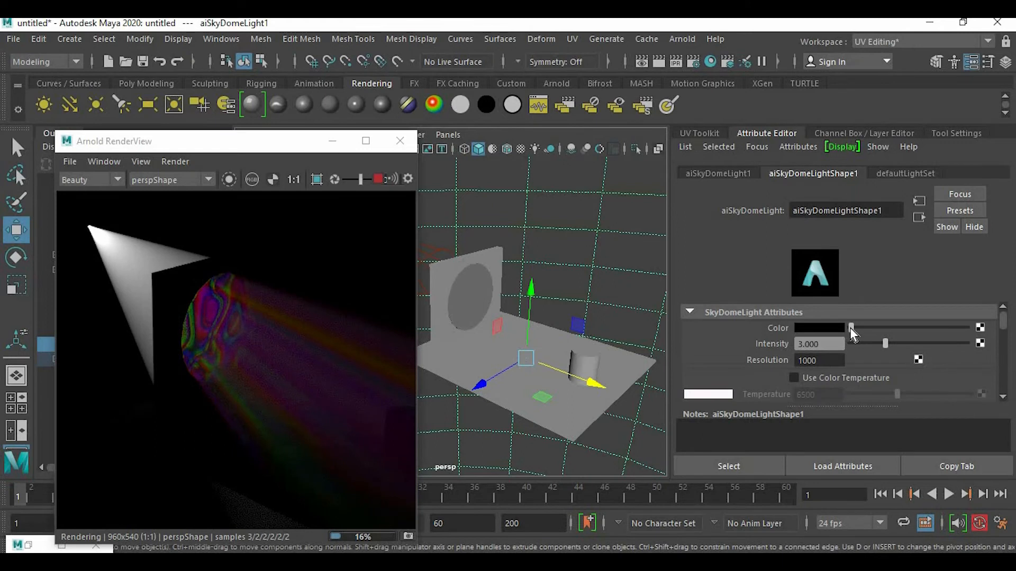
# Step: Slightly lower the skydome light's Exposure while viewing the beam from the side
pyautogui.scroll(-3, 853, 344)
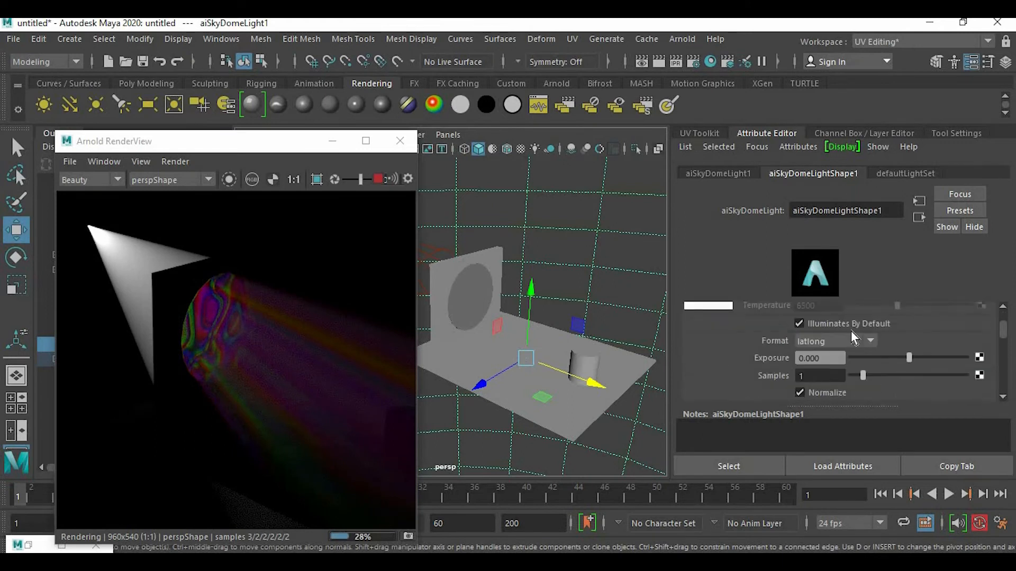
pyautogui.scroll(-3, 643, 359)
pyautogui.keyDown('alt'); pyautogui.moveTo(643, 355); pyautogui.dragTo(720, 344); pyautogui.keyUp('alt')
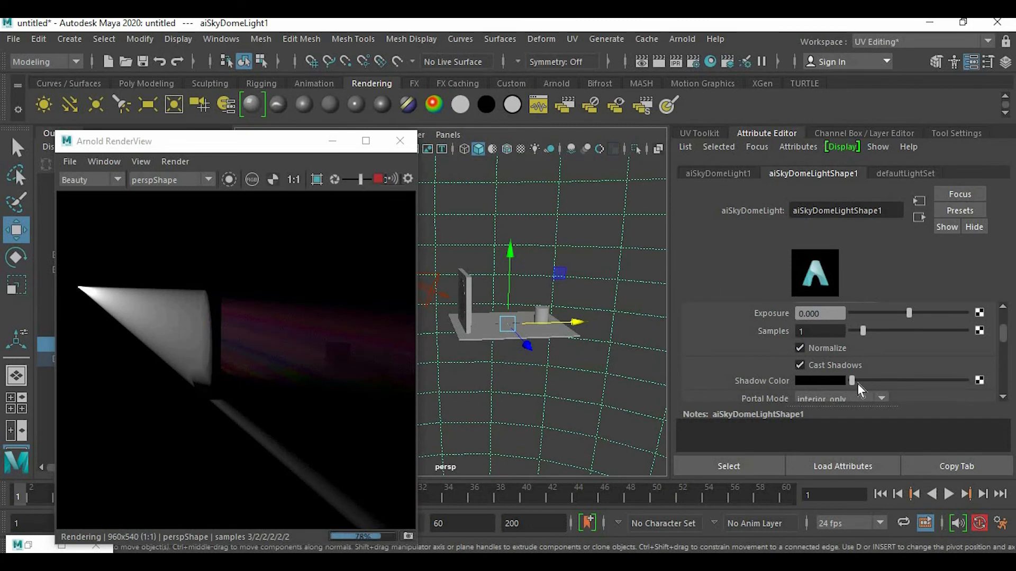
pyautogui.moveTo(913, 313); pyautogui.dragTo(903, 312)
# Step: Brighten the skydome light's Color as a test and settle it at a very dark grey
pyautogui.scroll(3, 842, 324)
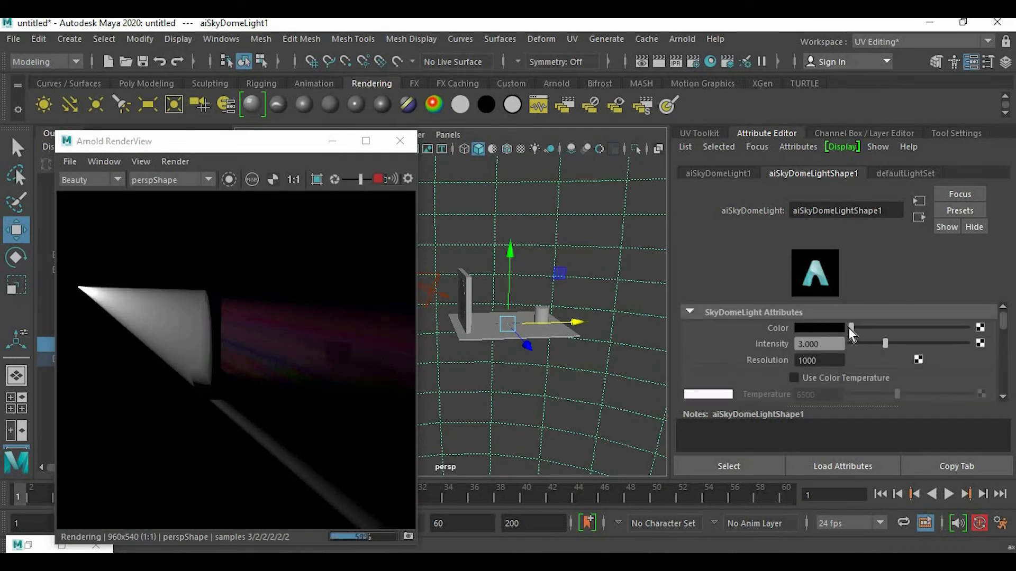
pyautogui.moveTo(850, 328); pyautogui.dragTo(852, 330)
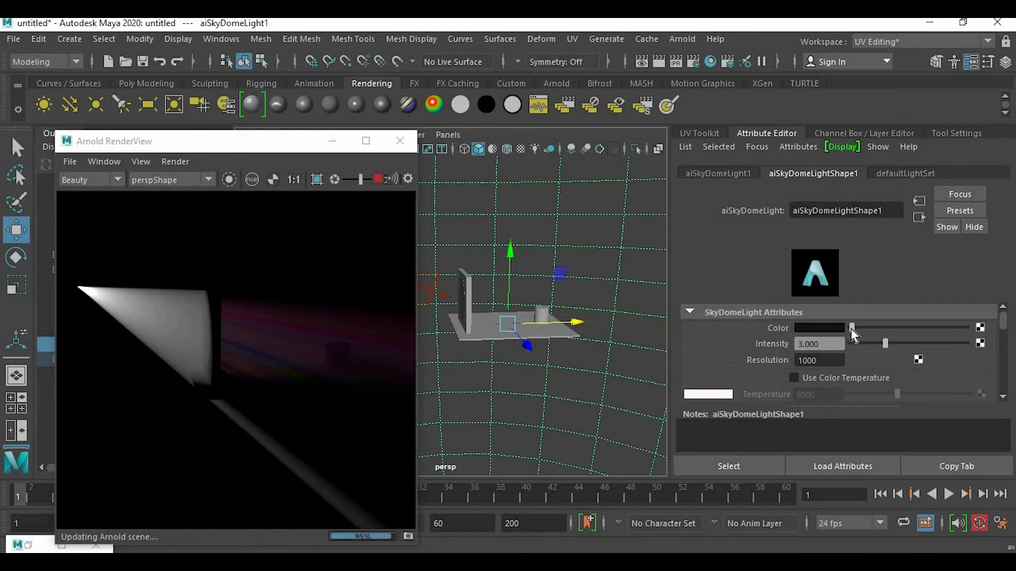
pyautogui.moveTo(852, 329); pyautogui.dragTo(853, 329)
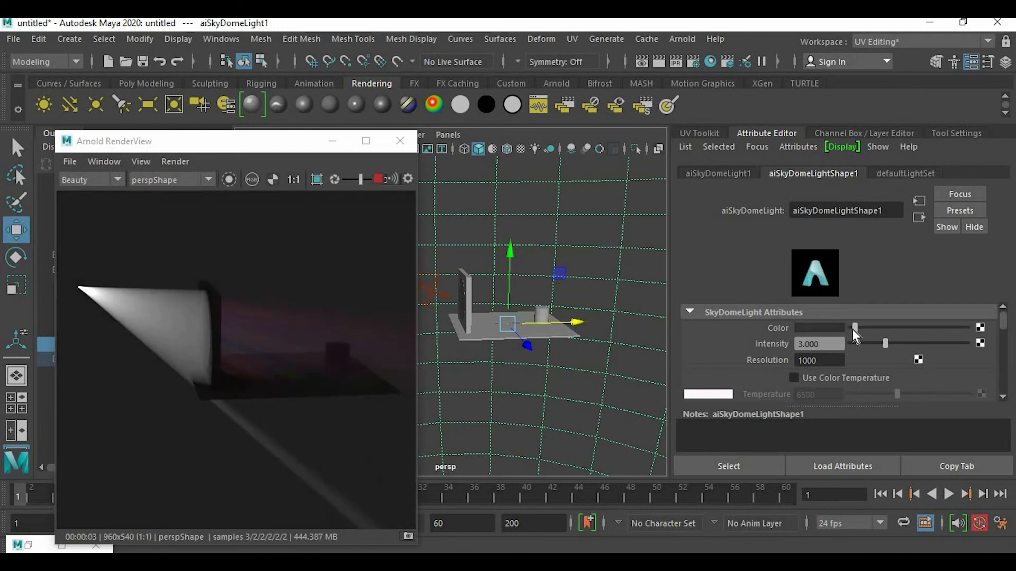
pyautogui.click(849, 329)
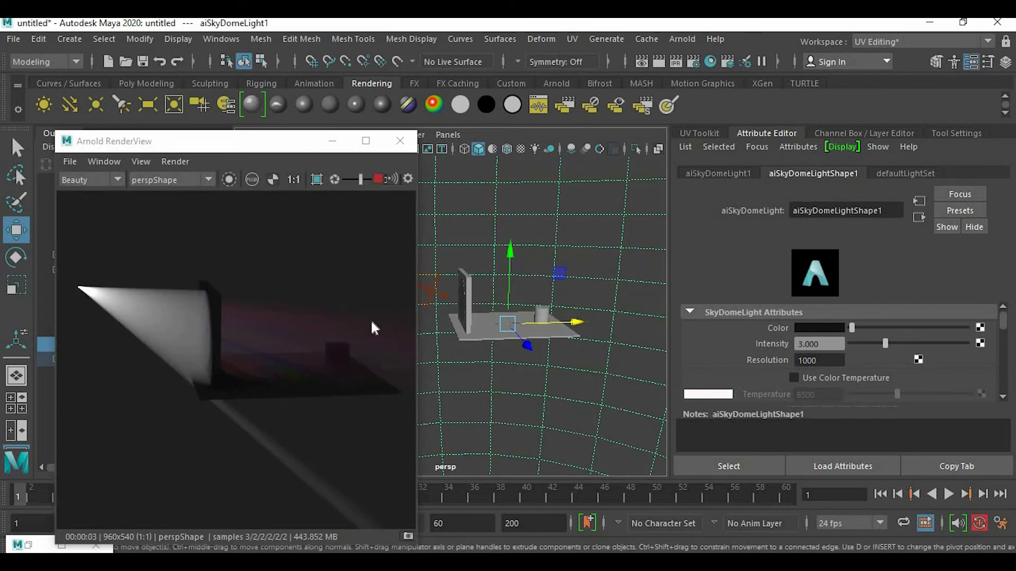
# Step: Check the beam from the front, and slightly adjust the spot light's scale and its position toward the wall
pyautogui.scroll(3, 639, 342)
pyautogui.keyDown('alt'); pyautogui.moveTo(632, 346); pyautogui.dragTo(581, 313); pyautogui.keyUp('alt')
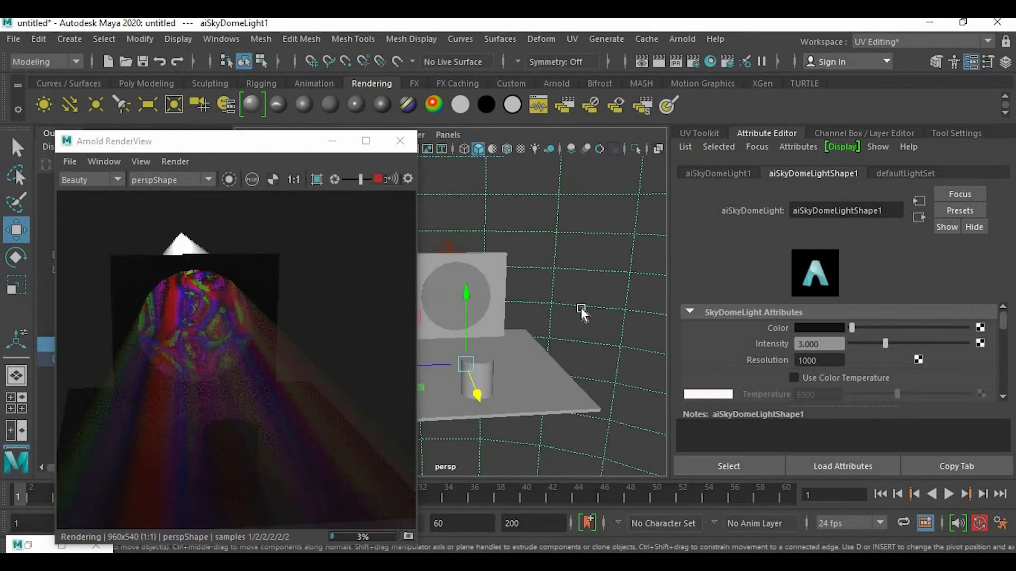
pyautogui.scroll(-4, 581, 312)
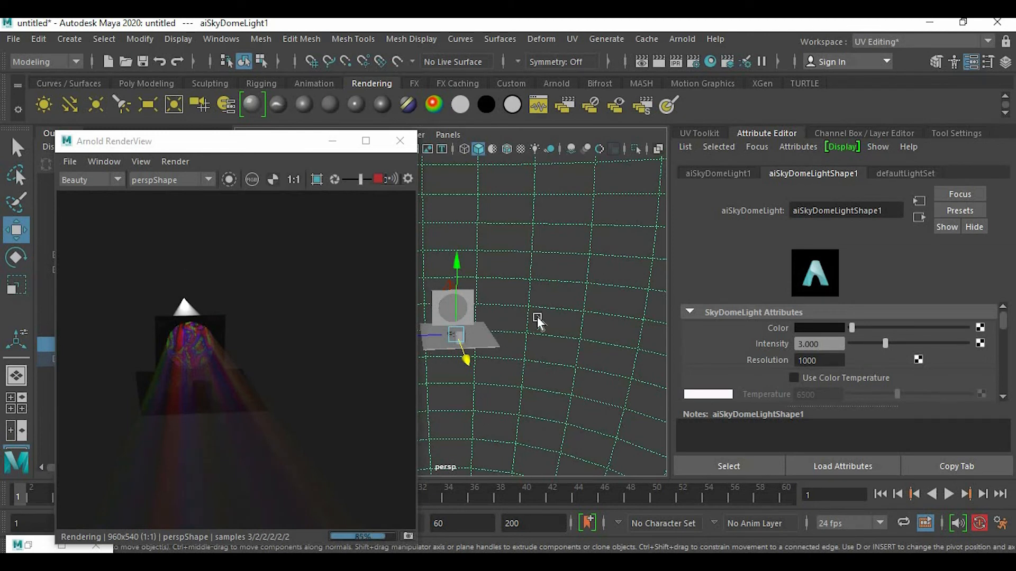
pyautogui.scroll(-2, 859, 344)
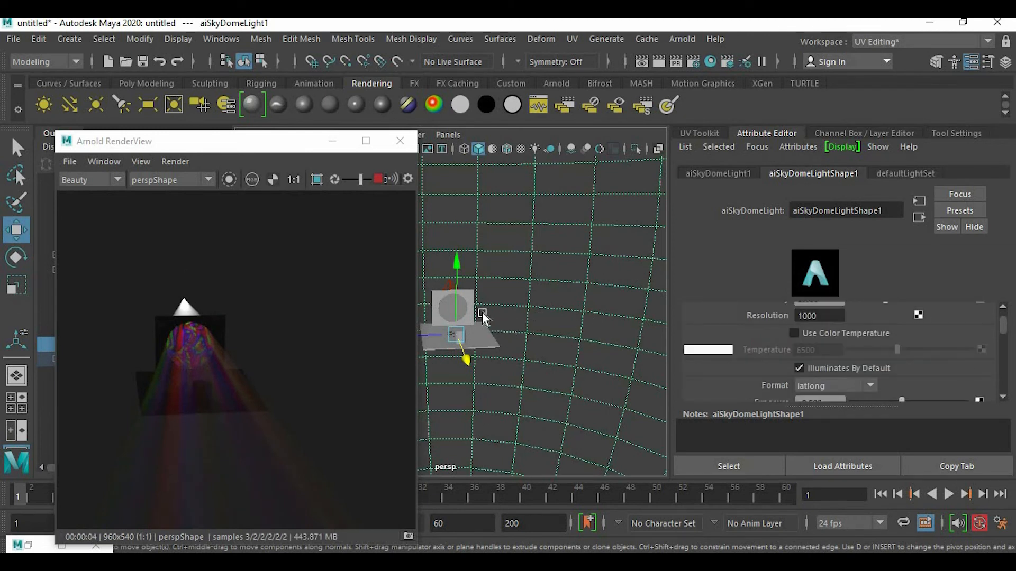
pyautogui.scroll(3, 476, 317)
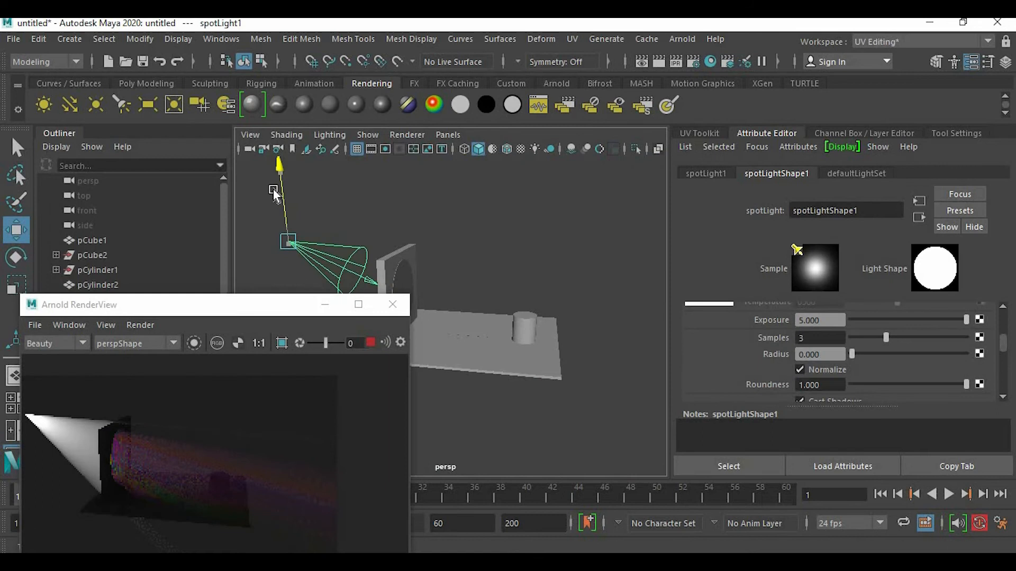
pyautogui.click(16, 286)
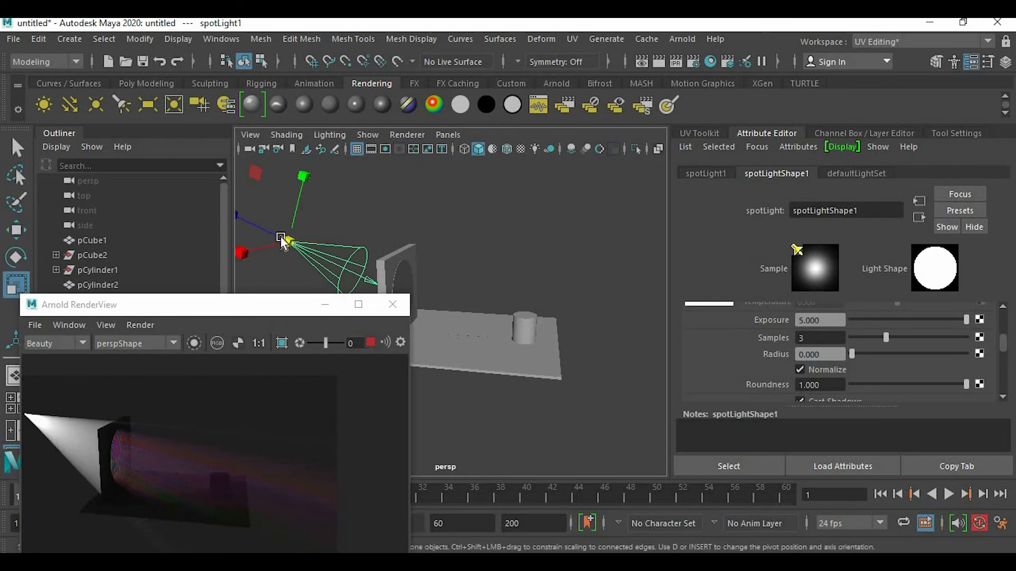
pyautogui.moveTo(287, 241); pyautogui.dragTo(276, 237)
pyautogui.click(21, 229)
pyautogui.moveTo(343, 244); pyautogui.dragTo(350, 245)
pyautogui.moveTo(289, 186); pyautogui.dragTo(306, 194)
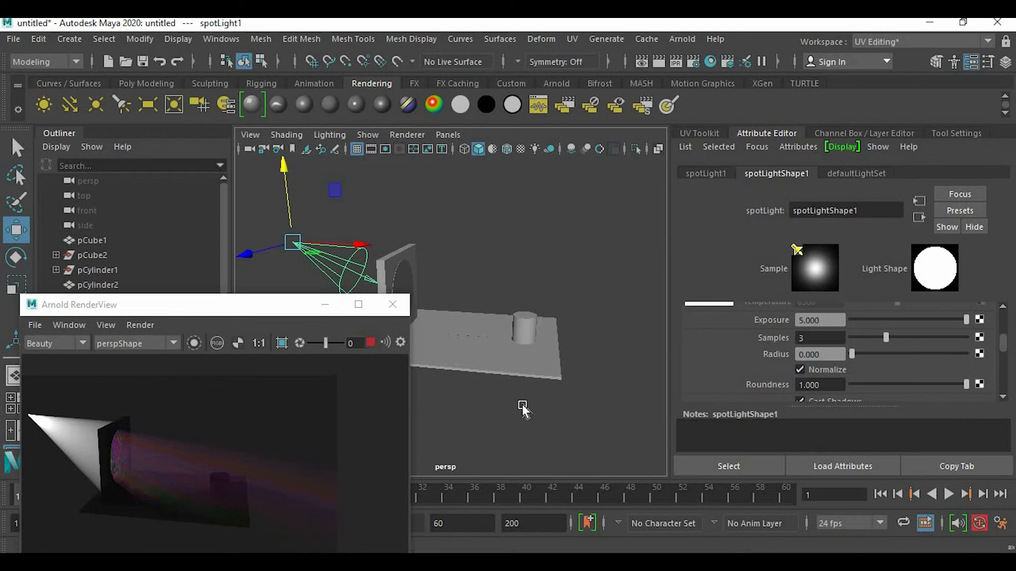
# Step: Scale the floor slab up along its length and width so it extends well beyond the wall and pedestal, and deselect it
pyautogui.click(554, 345)
pyautogui.press('r')
pyautogui.moveTo(537, 342); pyautogui.dragTo(596, 347)
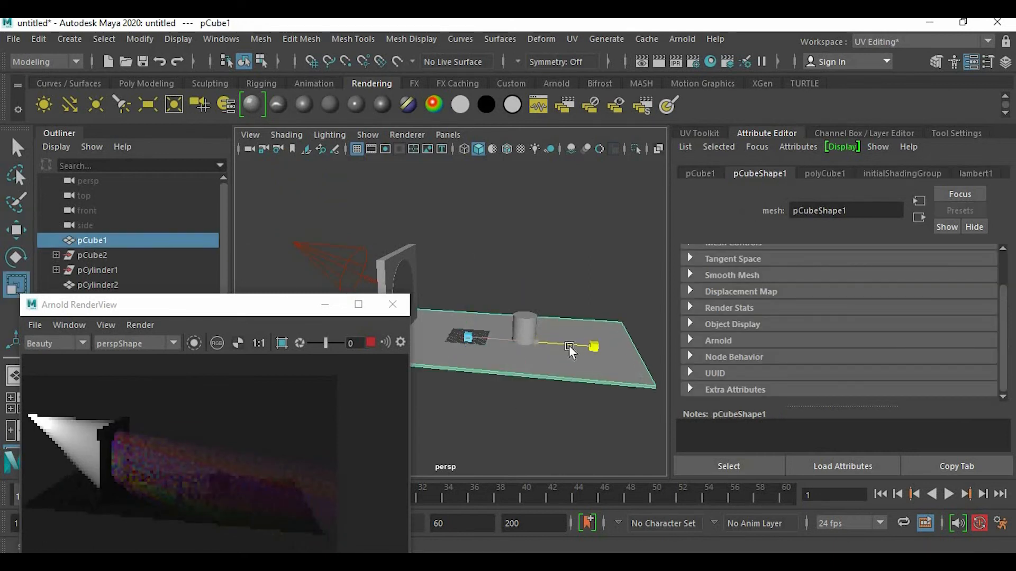
pyautogui.moveTo(455, 366); pyautogui.dragTo(447, 380)
pyautogui.moveTo(535, 343); pyautogui.dragTo(577, 339)
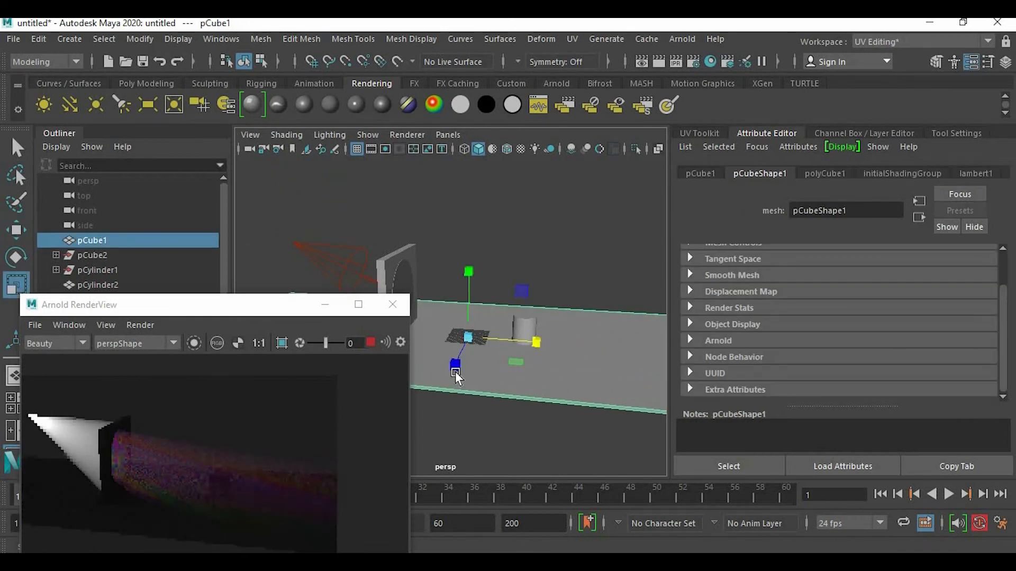
pyautogui.moveTo(455, 366); pyautogui.dragTo(453, 377)
pyautogui.press('w')
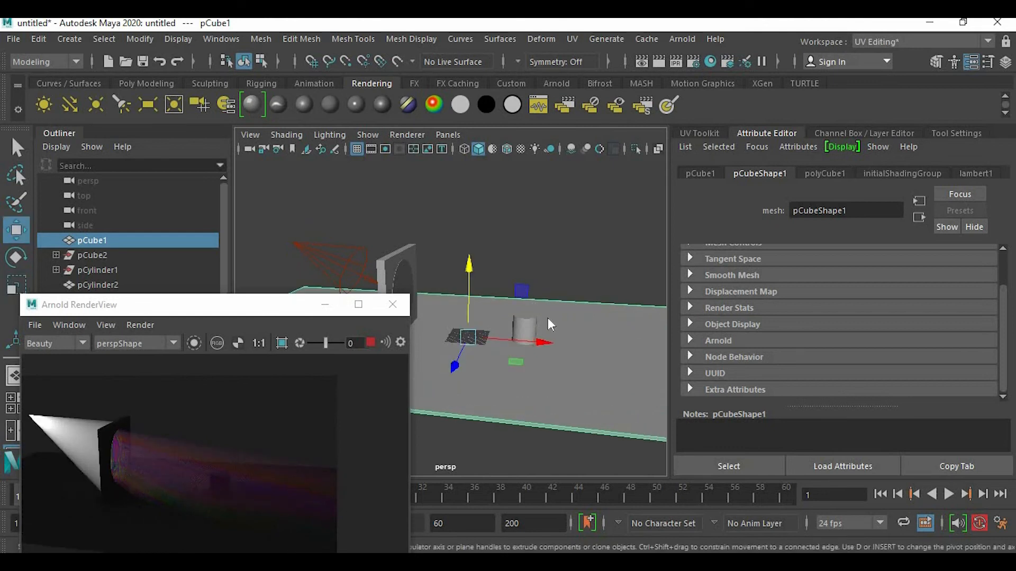
pyautogui.moveTo(548, 318); pyautogui.dragTo(607, 212, button='right')
pyautogui.click(567, 262)
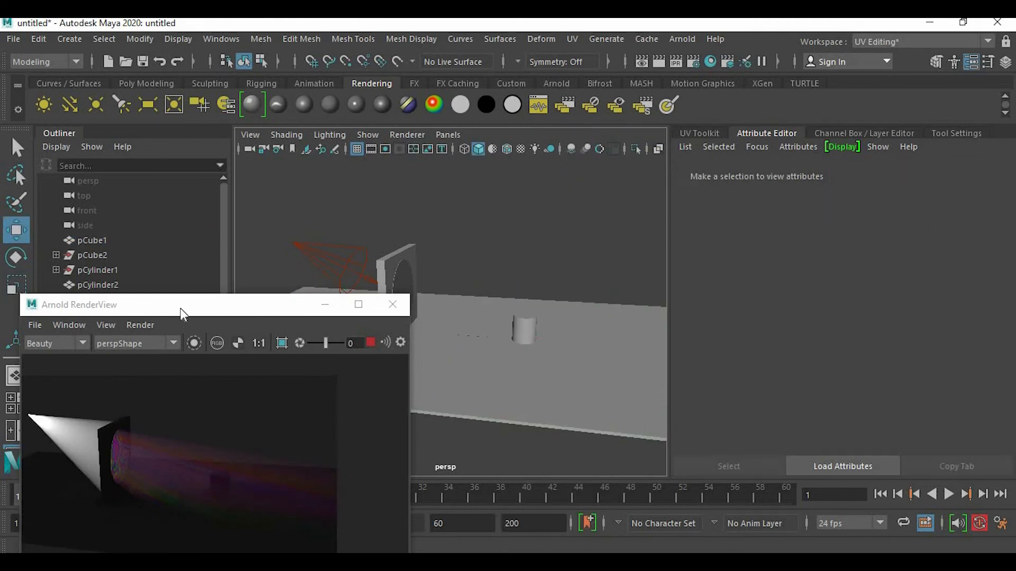
# Step: Maximize the render window, stop the live render, render the view again, and examine the colored beam and pedestal up close
pyautogui.moveTo(180, 308); pyautogui.dragTo(339, 158)
pyautogui.click(513, 154)
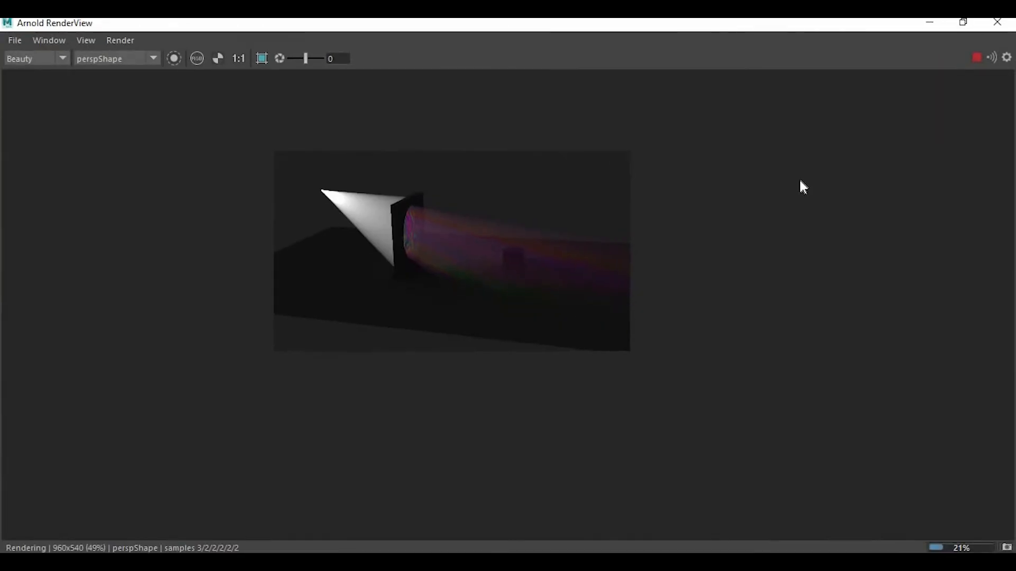
pyautogui.click(977, 55)
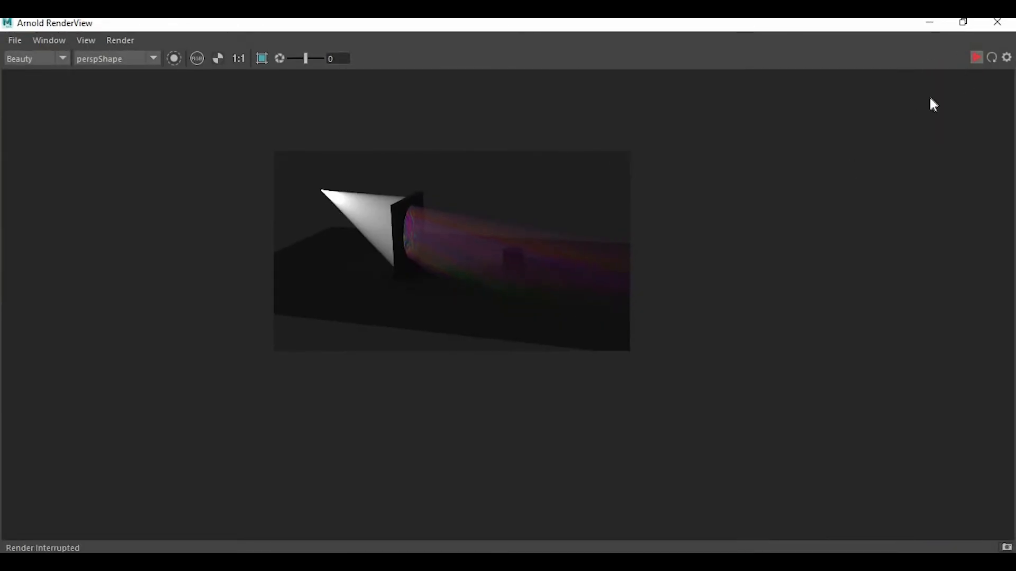
pyautogui.click(993, 57)
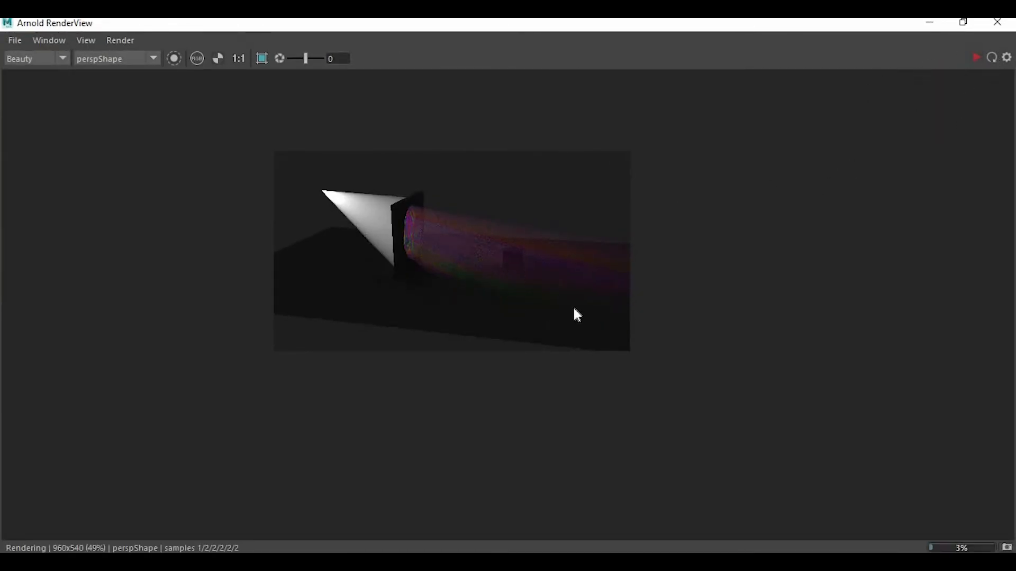
pyautogui.scroll(2, 571, 270)
pyautogui.scroll(1, 566, 278)
pyautogui.scroll(-1, 490, 284)
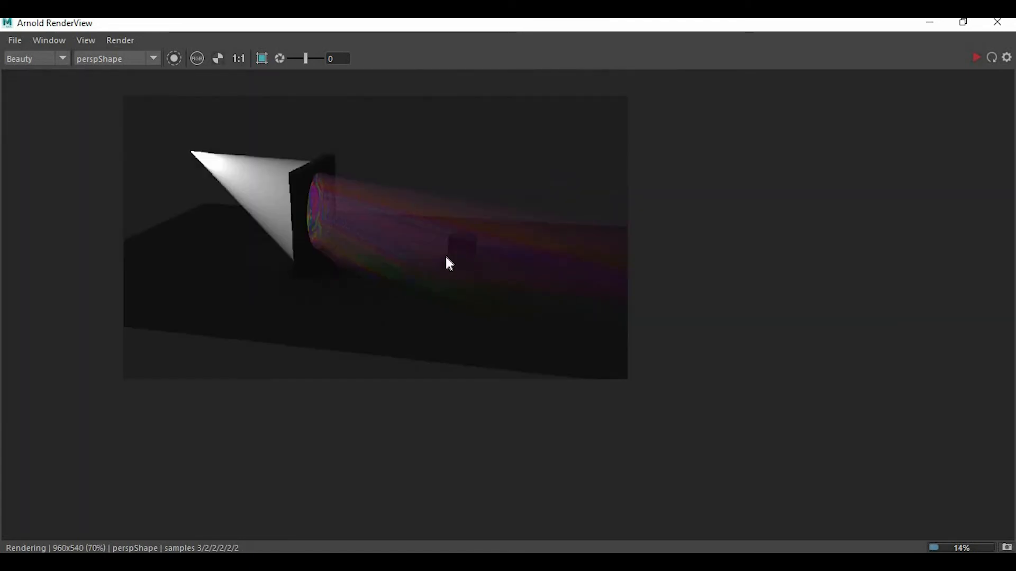
pyautogui.moveTo(446, 256); pyautogui.dragTo(536, 316, button='middle')
pyautogui.scroll(2, 524, 314)
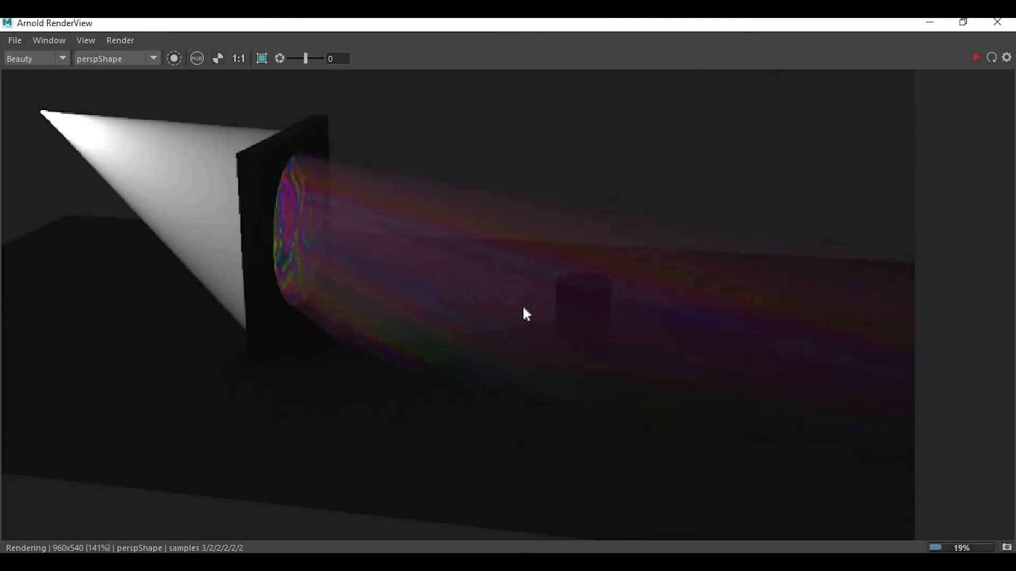
pyautogui.scroll(-1, 522, 304)
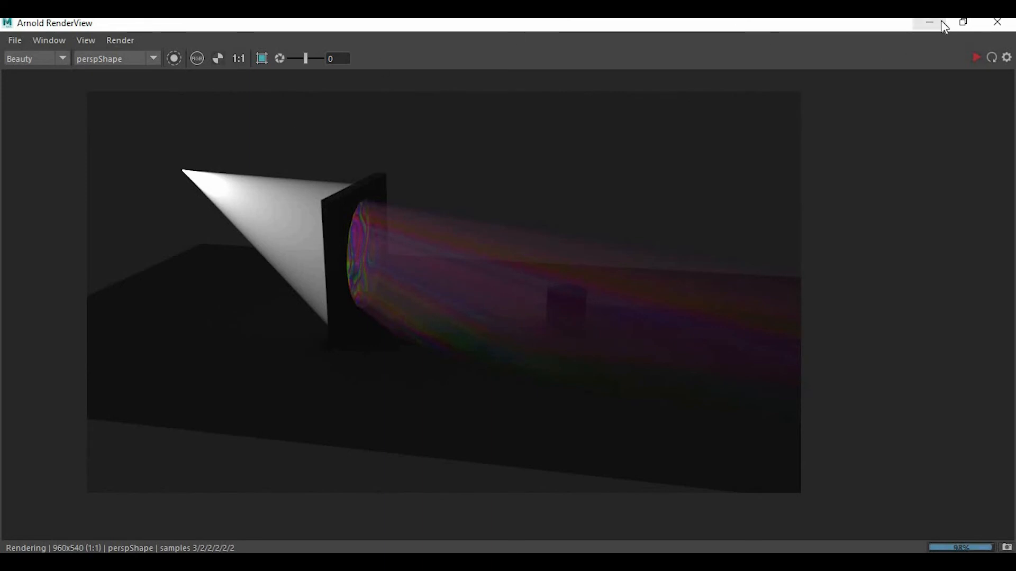
# Step: Restore the render window to its smaller size, select the disc in the wall's hole, and switch to the Animation menu set
pyautogui.click(963, 23)
pyautogui.moveTo(384, 158); pyautogui.dragTo(174, 159)
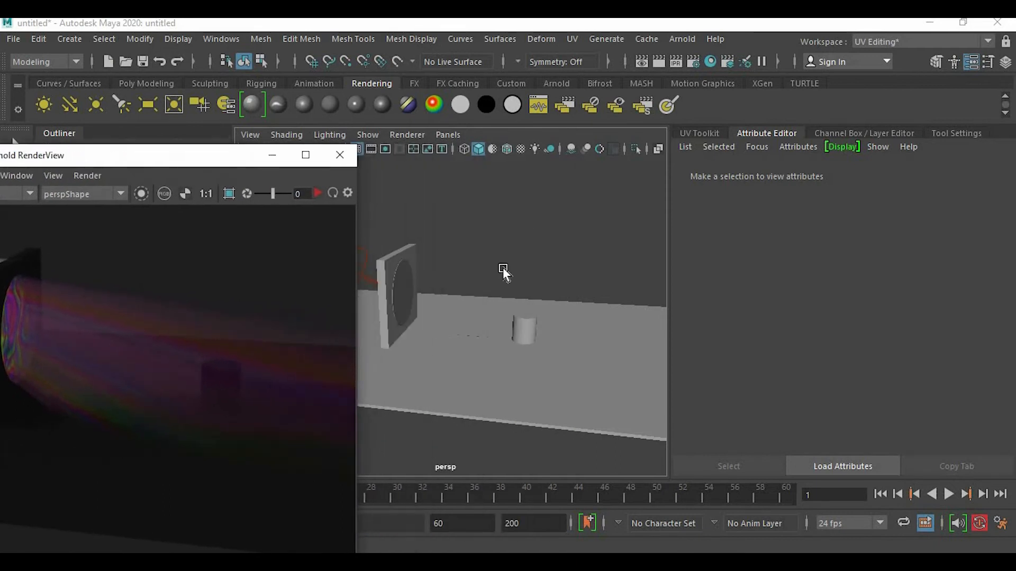
pyautogui.click(415, 285)
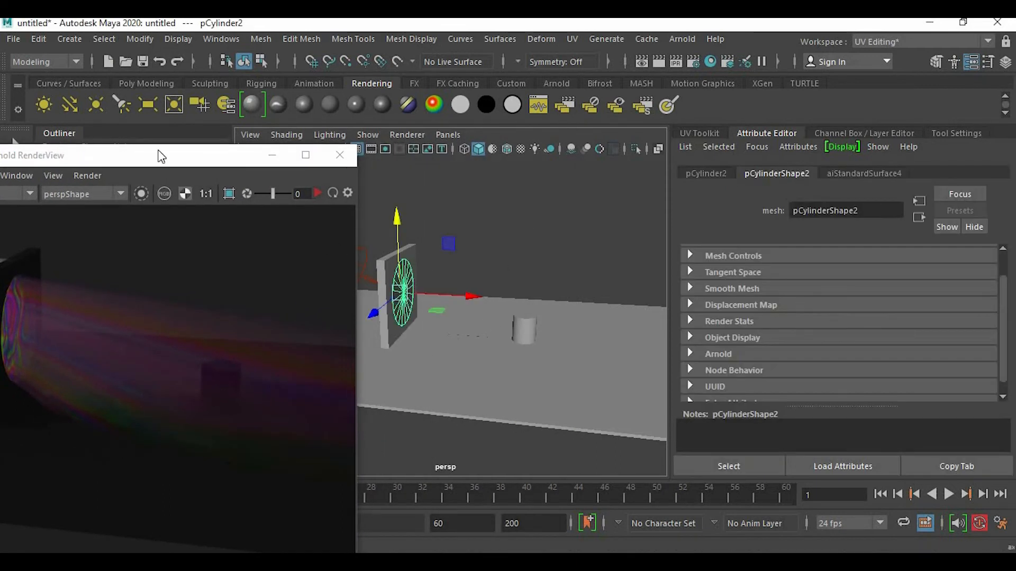
pyautogui.moveTo(223, 156); pyautogui.dragTo(499, 179)
pyautogui.click(31, 62)
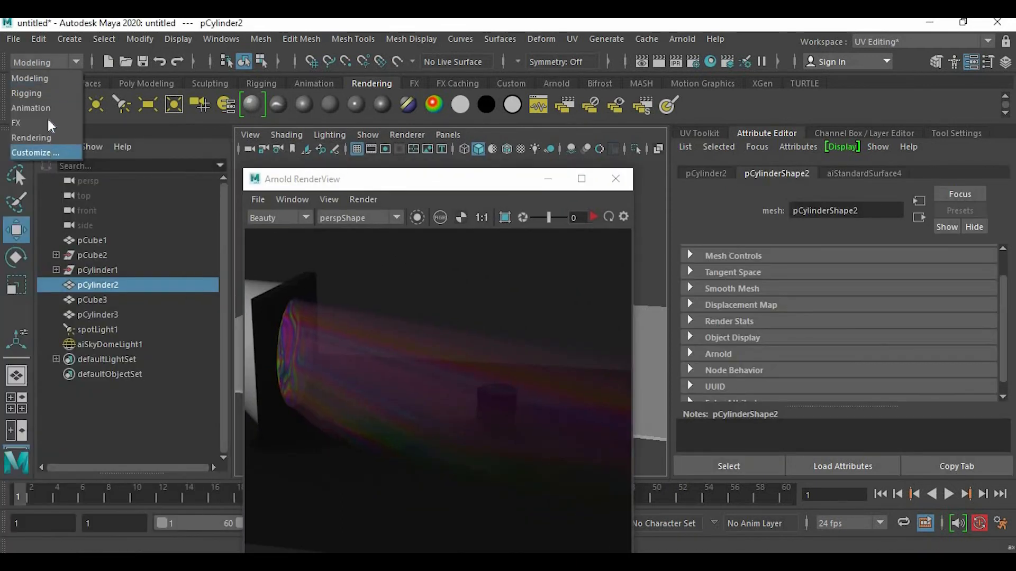
pyautogui.click(32, 107)
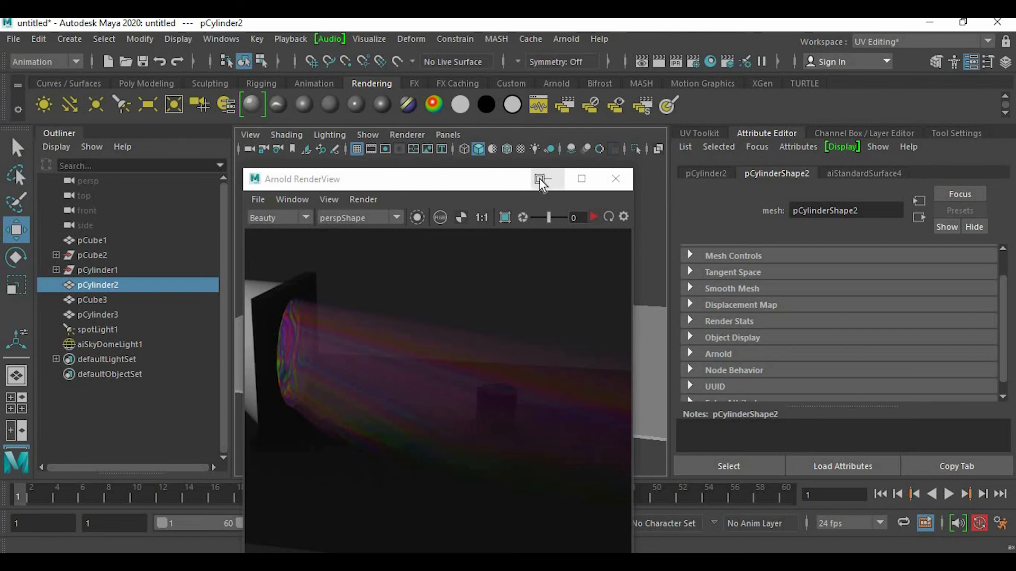
# Step: Rotate the disc around its own axis at frame 30 to animate it, and preview the playback
pyautogui.click(541, 180)
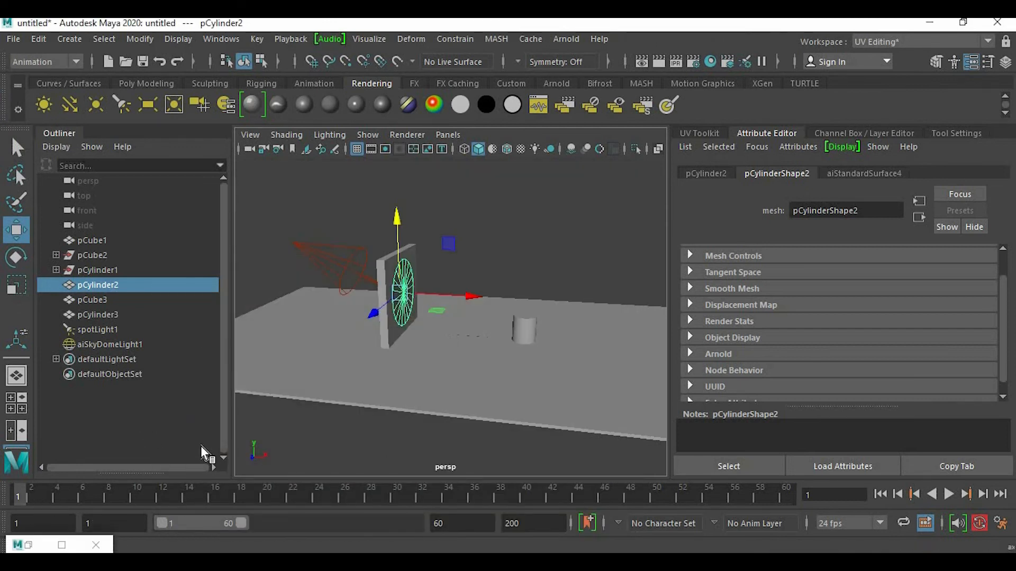
pyautogui.click(278, 498)
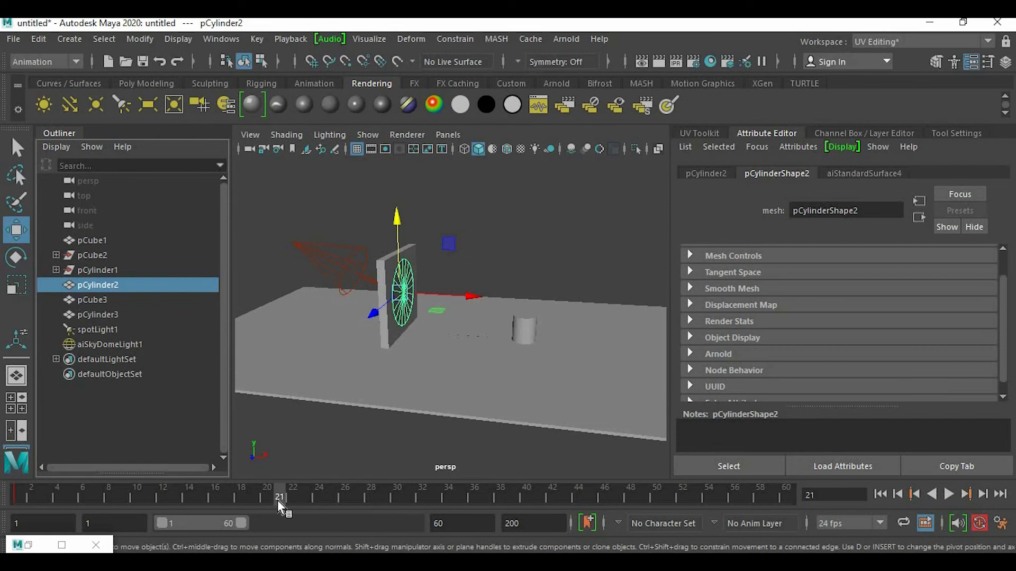
pyautogui.click(269, 499)
pyautogui.click(400, 491)
pyautogui.click(17, 259)
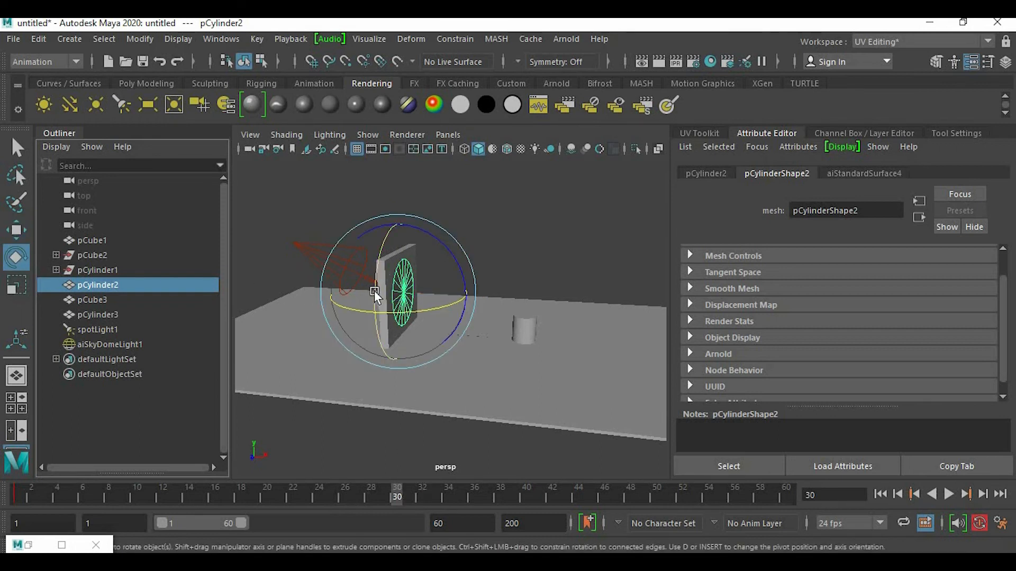
pyautogui.moveTo(373, 291); pyautogui.dragTo(393, 234)
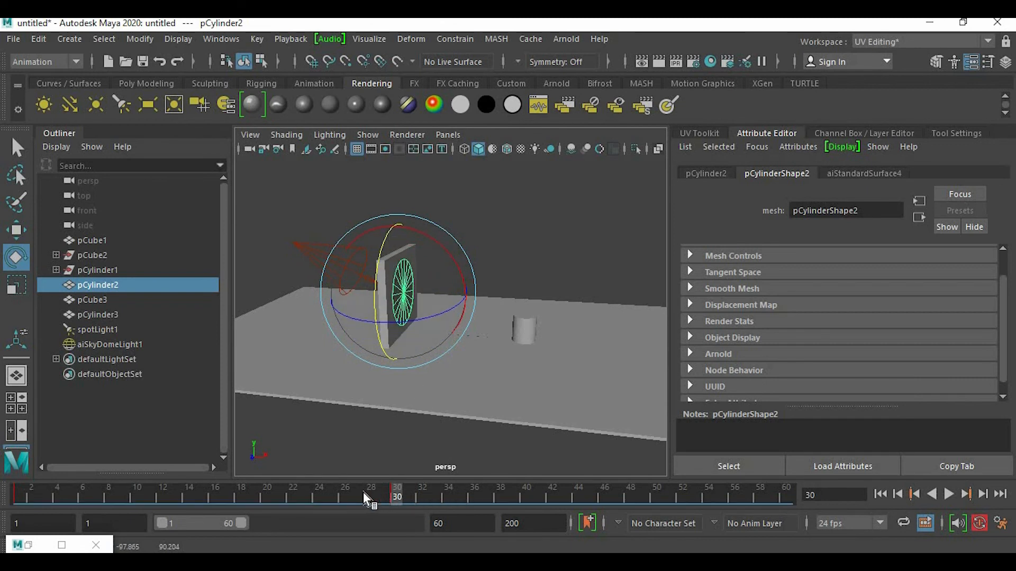
pyautogui.hotkey('alt', 'v')
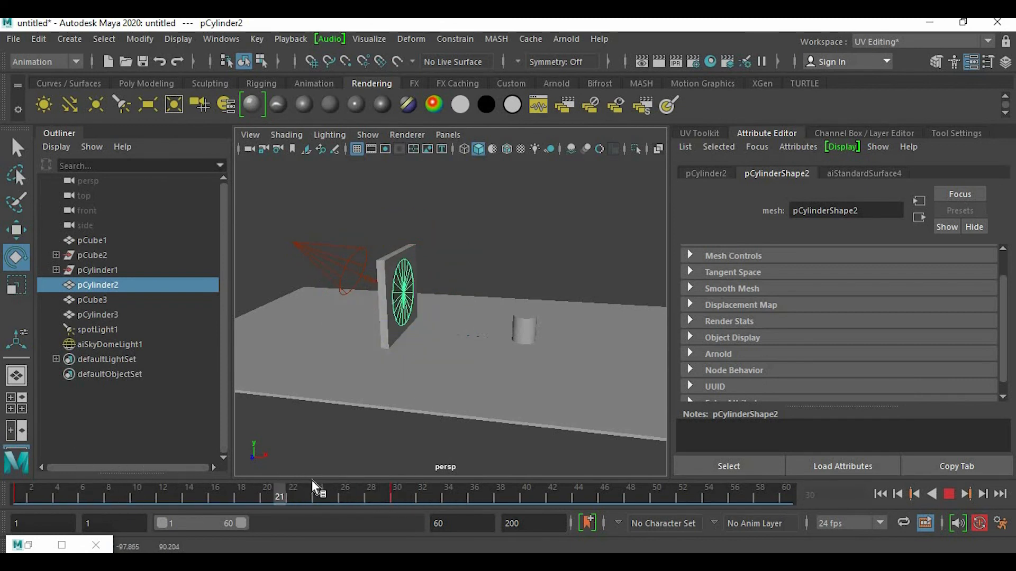
pyautogui.hotkey('alt', 'v')
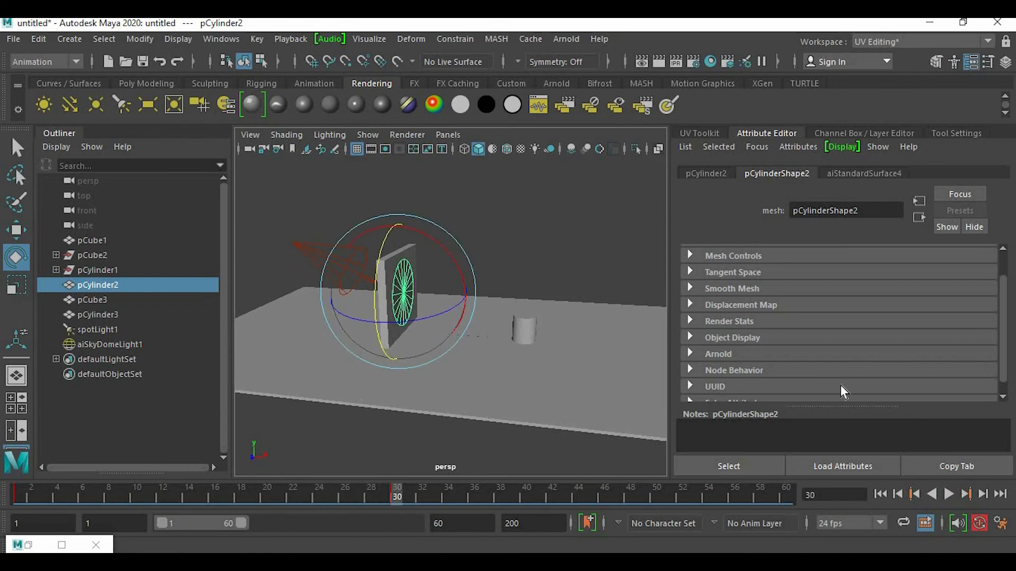
# Step: Place the Arnold render window beside the viewport, and render the disc and beam from a new angle at frame 30
pyautogui.click(28, 545)
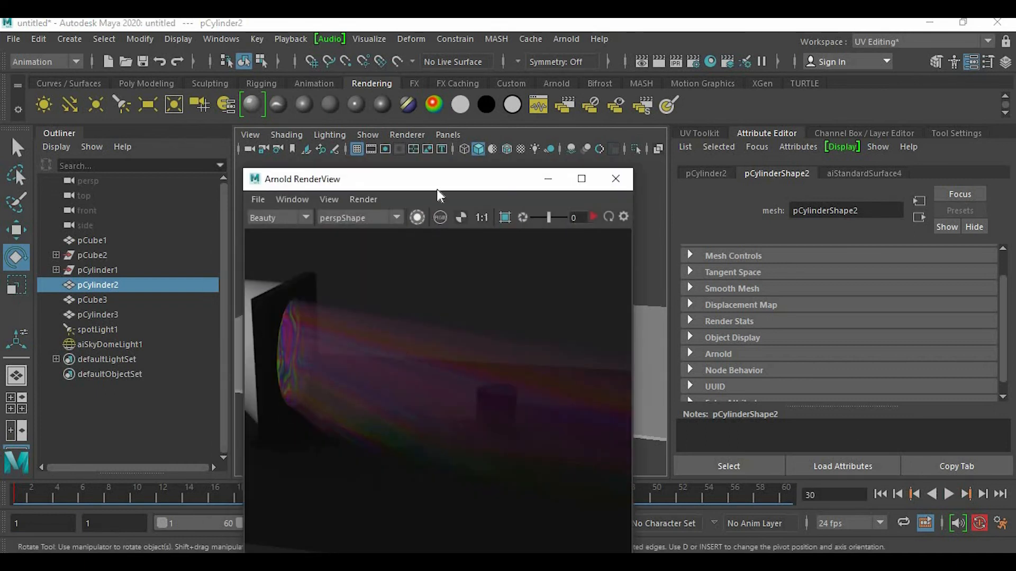
pyautogui.moveTo(436, 188); pyautogui.dragTo(192, 177)
pyautogui.keyDown('alt'); pyautogui.moveTo(517, 259); pyautogui.dragTo(561, 370); pyautogui.keyUp('alt')
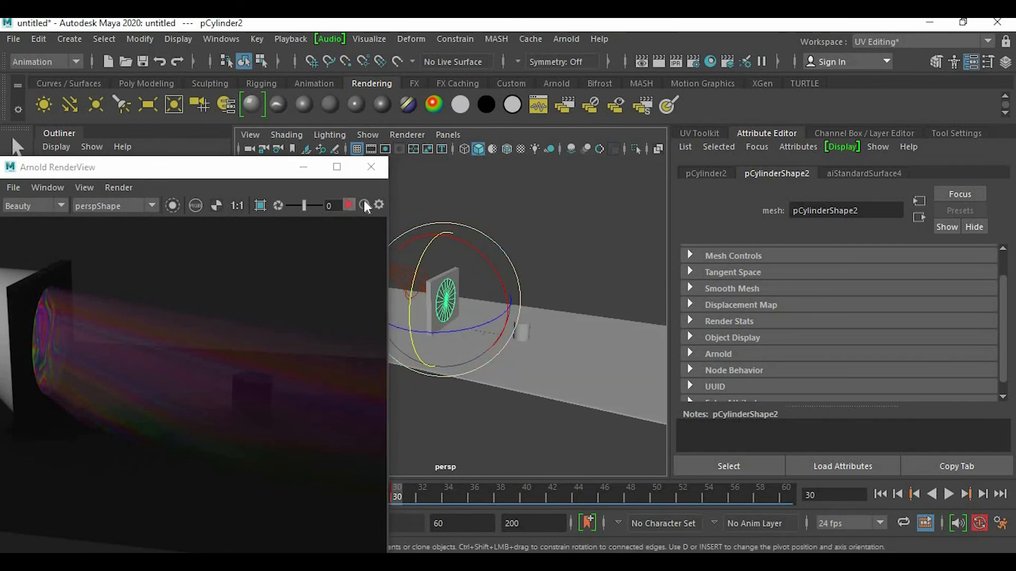
pyautogui.click(365, 205)
pyautogui.scroll(3, 483, 362)
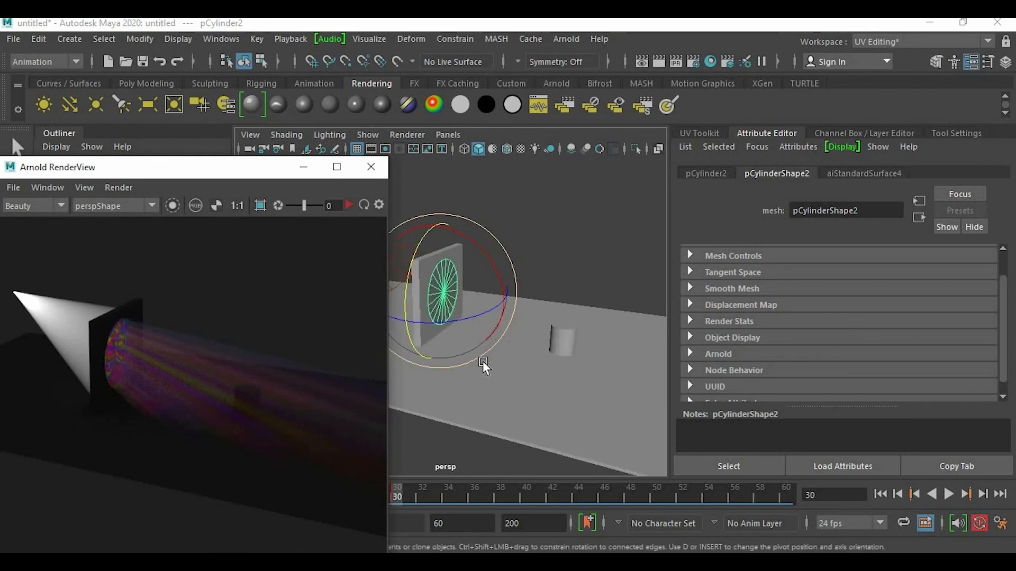
# Step: Play the disc animation with the live render running, stop the render, and restart the playback
pyautogui.click(349, 206)
pyautogui.click(947, 495)
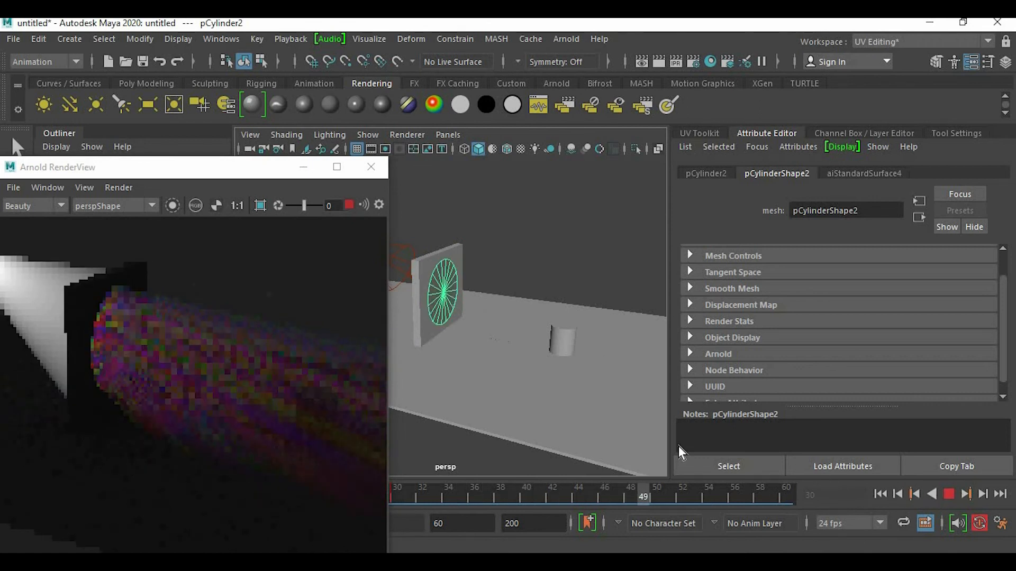
pyautogui.click(350, 204)
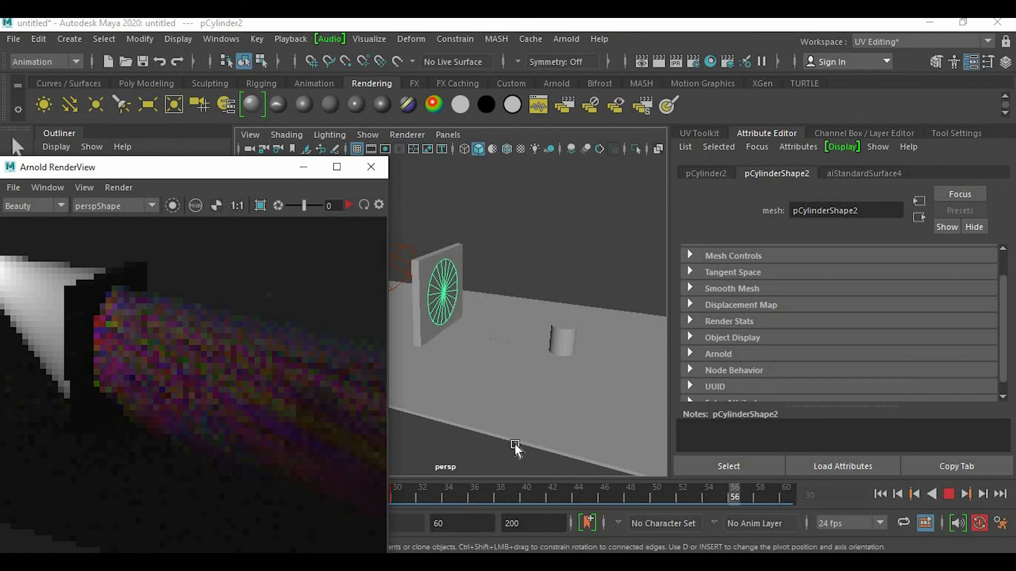
pyautogui.click(947, 494)
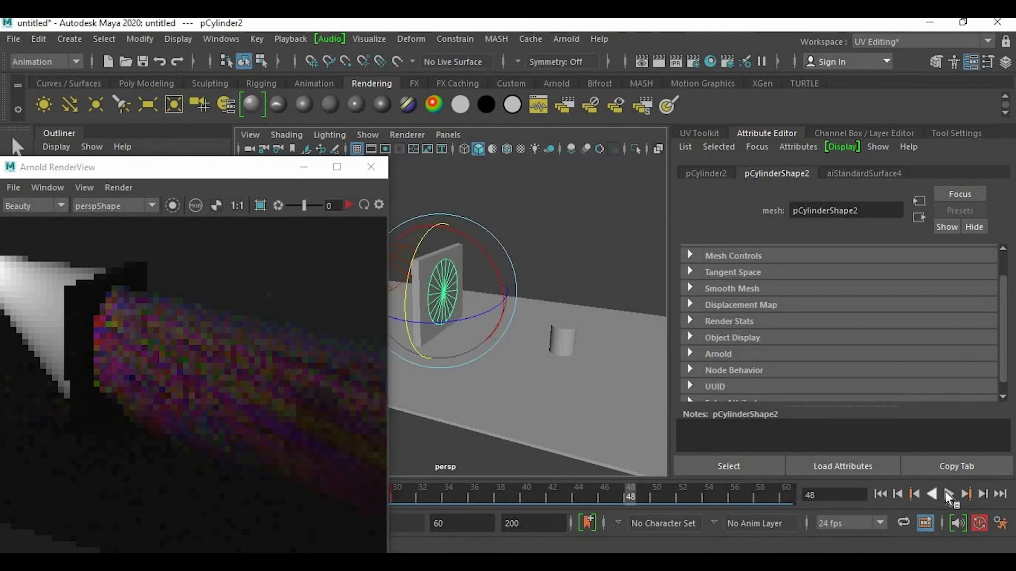
pyautogui.click(949, 494)
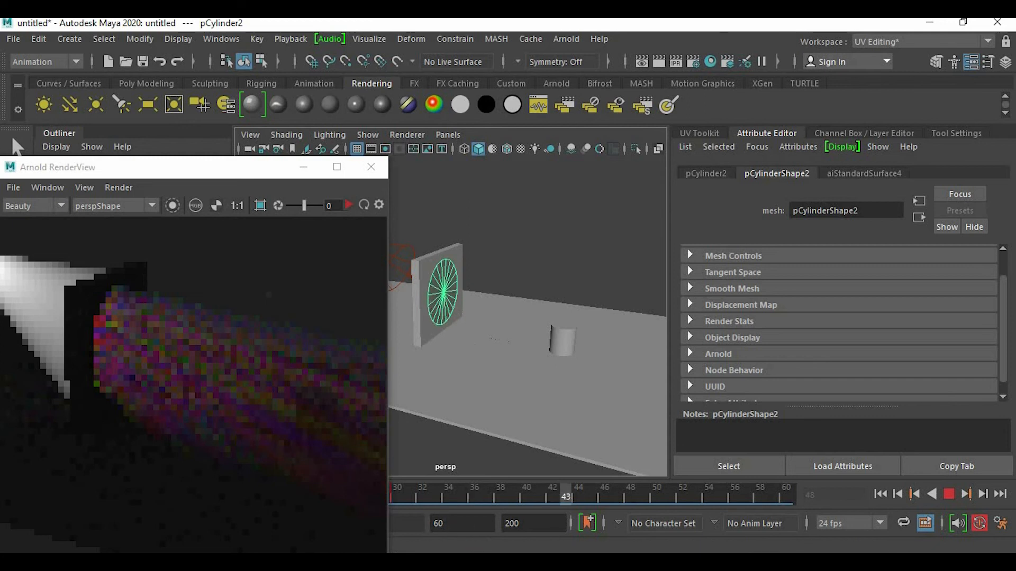
# Step: Set the animation end time to 30 to shorten the playback range, and then set it to 32
pyautogui.click(505, 524)
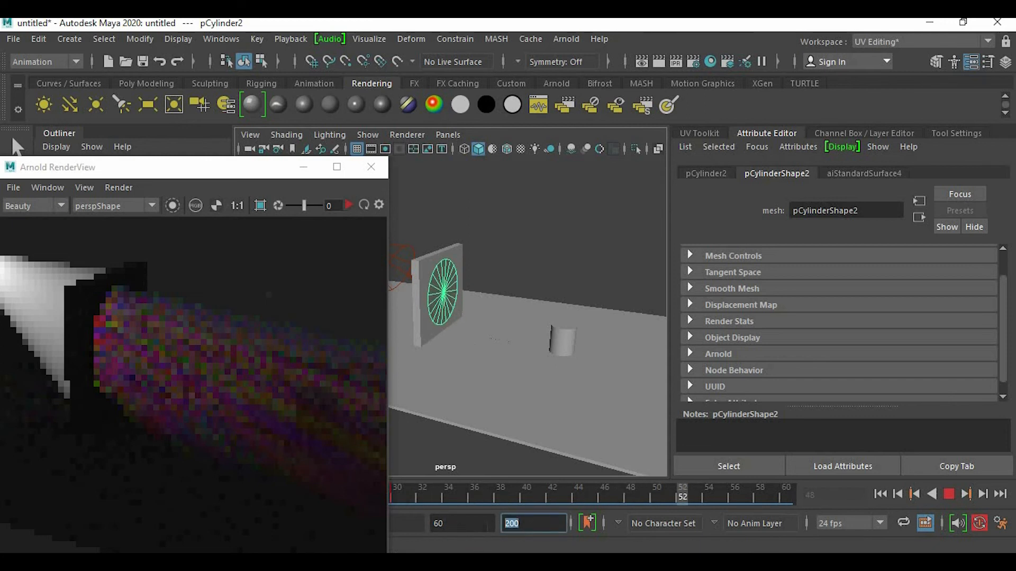
pyautogui.write('30')
pyautogui.press('Return')
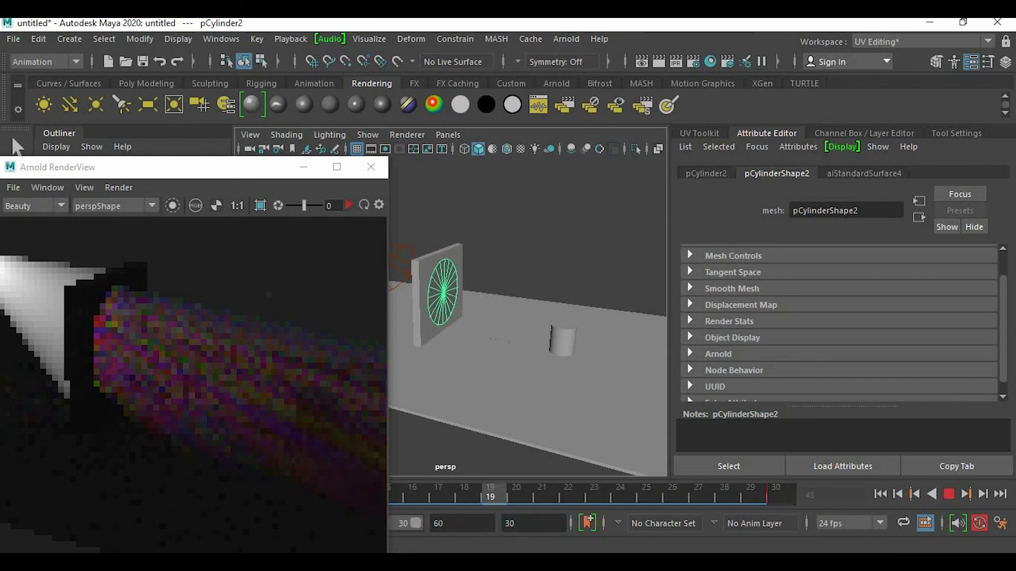
pyautogui.click(500, 521)
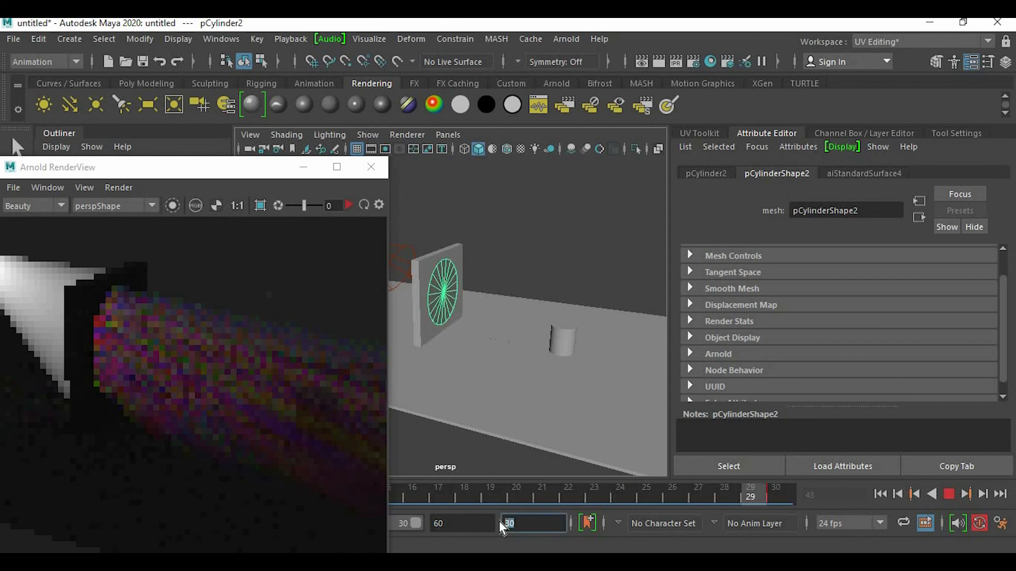
pyautogui.write('32')
pyautogui.press('Return')
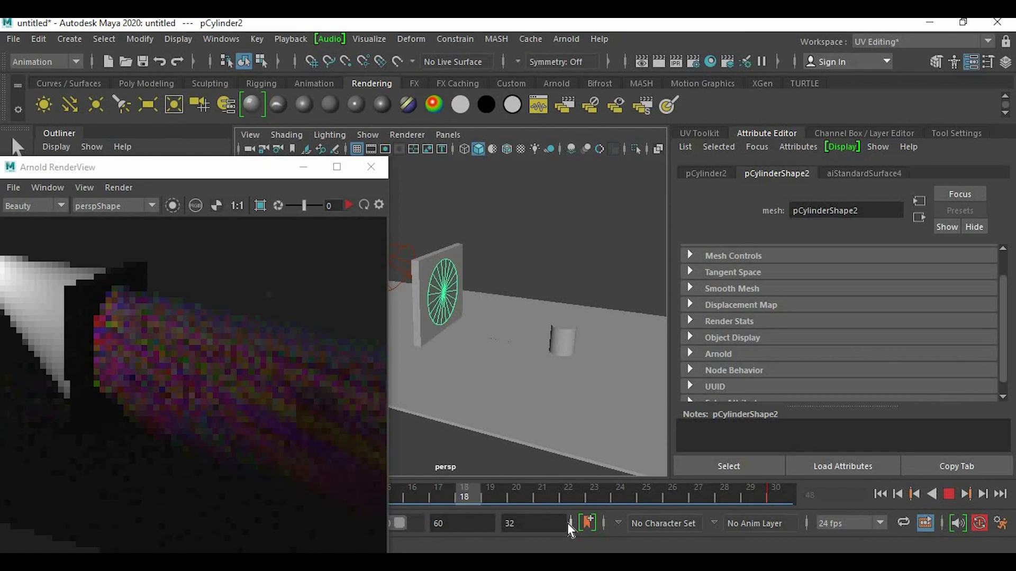
# Step: Render the beam again during playback, then stop the animation and hide the render window
pyautogui.click(349, 204)
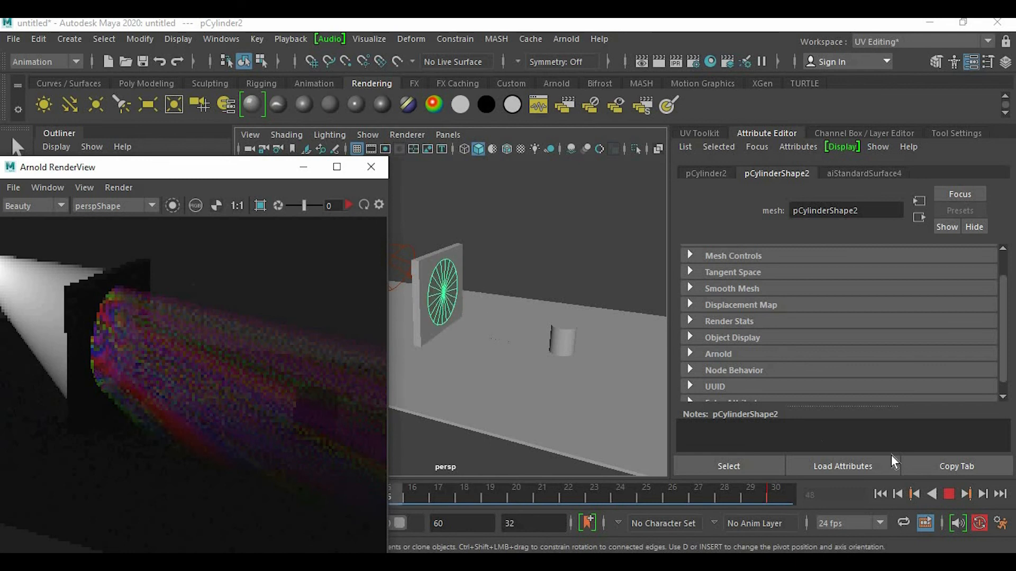
pyautogui.click(950, 494)
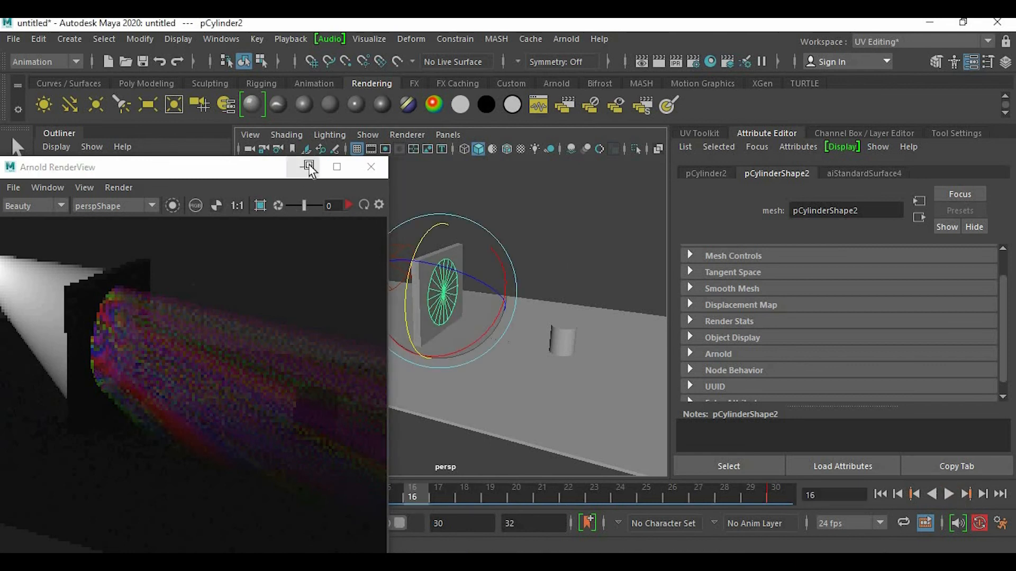
pyautogui.click(309, 167)
# Step: Select the spot light behind the wall, look through its Arnold and visibility attributes, and reselect the disc
pyautogui.keyDown('alt'); pyautogui.moveTo(398, 388); pyautogui.dragTo(455, 344); pyautogui.keyUp('alt')
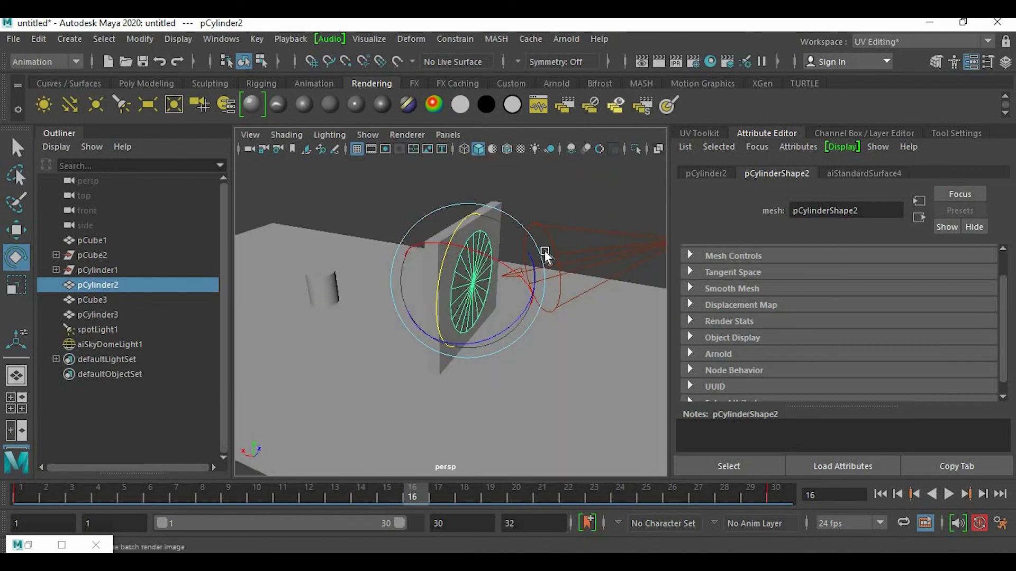
pyautogui.keyDown('alt'); pyautogui.moveTo(403, 205); pyautogui.dragTo(292, 204); pyautogui.keyUp('alt')
pyautogui.click(317, 243)
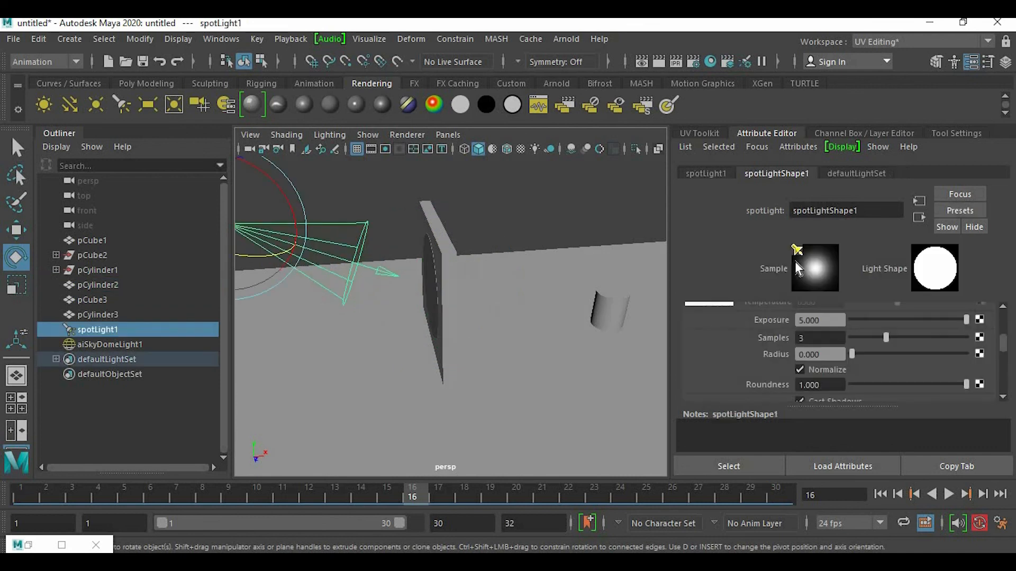
pyautogui.scroll(1, 898, 348)
pyautogui.scroll(-5, 899, 348)
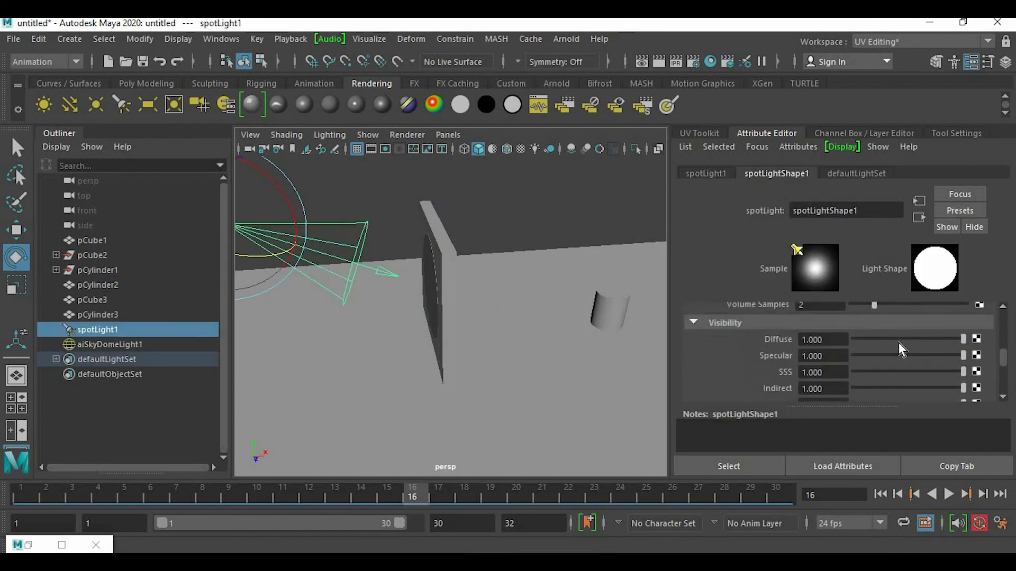
pyautogui.scroll(5, 898, 342)
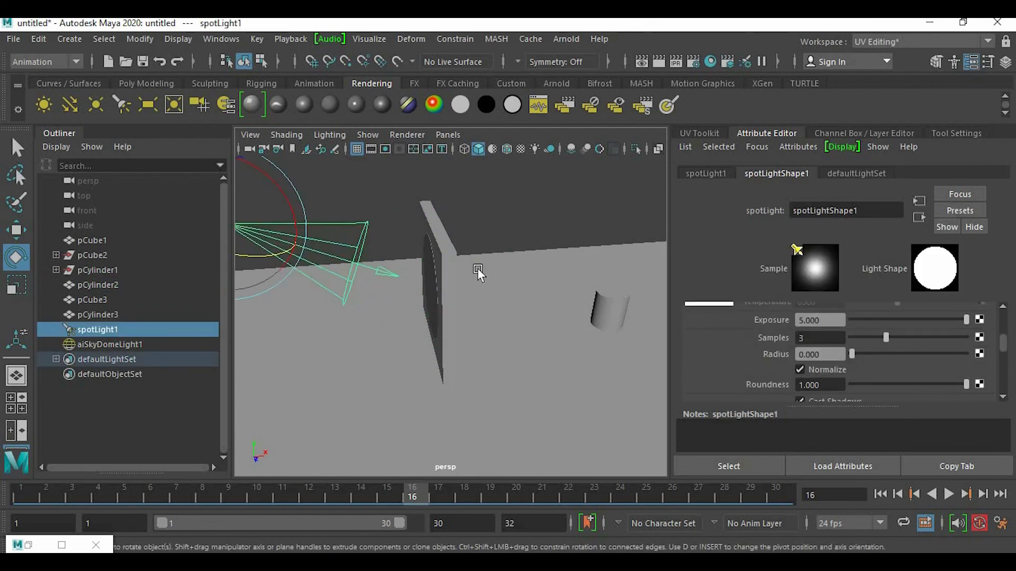
pyautogui.keyDown('alt'); pyautogui.moveTo(477, 268); pyautogui.dragTo(449, 268); pyautogui.keyUp('alt')
pyautogui.click(449, 268)
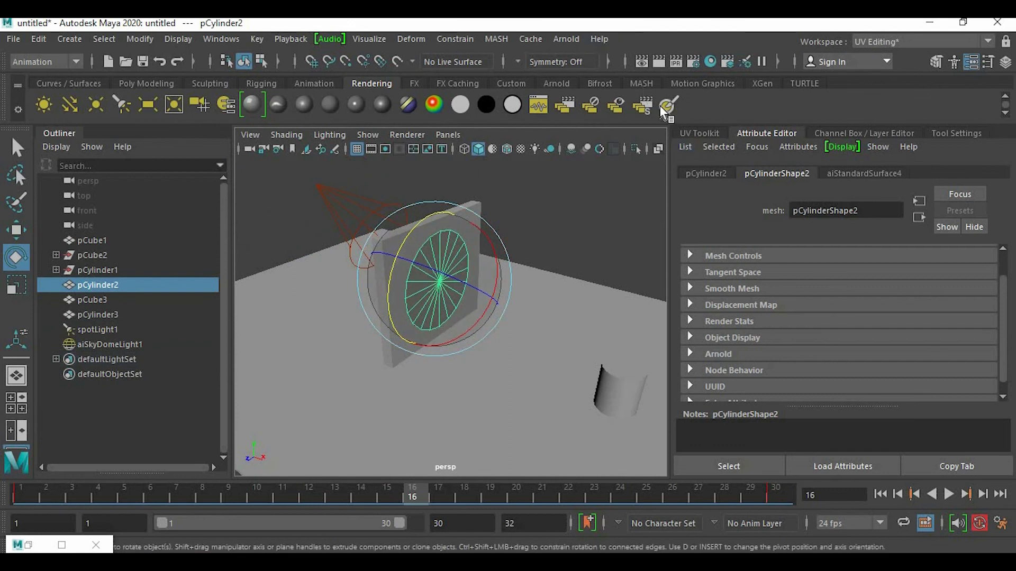
# Step: Open the atmosphere volume from the Arnold render settings, set its anisotropy to 0.339, and close the render settings
pyautogui.click(693, 62)
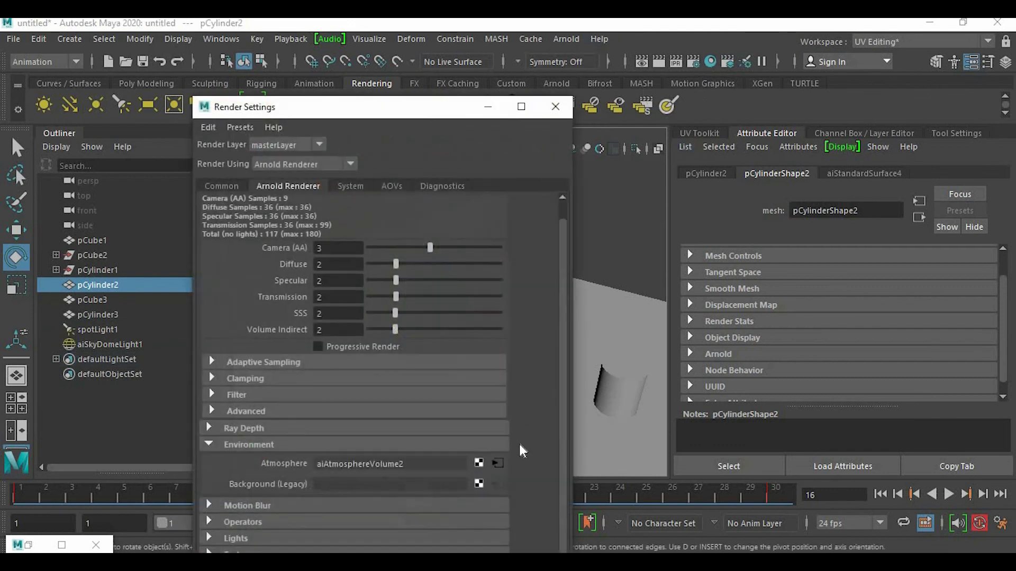
pyautogui.click(497, 464)
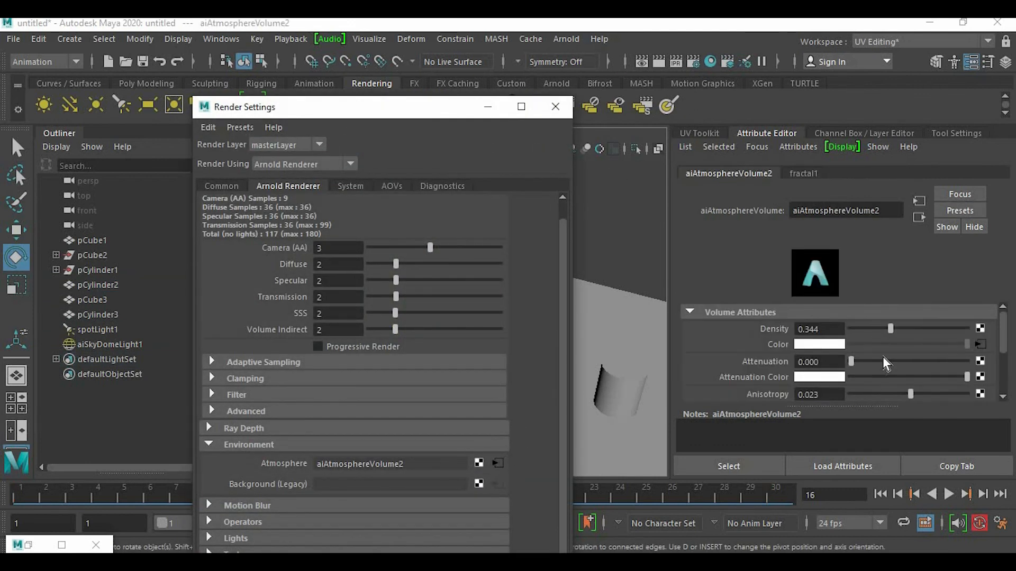
pyautogui.scroll(-3, 884, 354)
pyautogui.scroll(2, 884, 353)
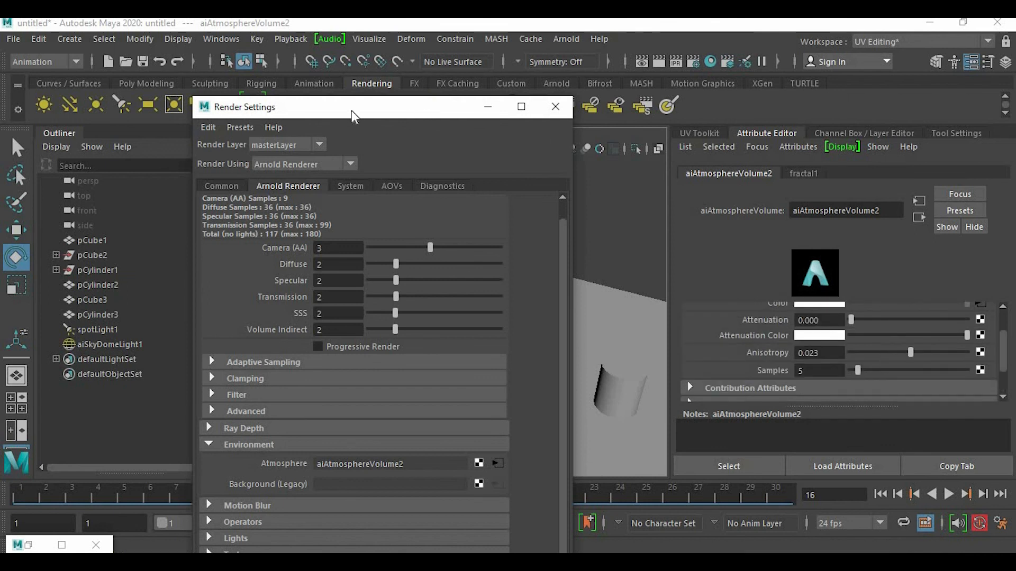
pyautogui.moveTo(352, 111)
pyautogui.mouseDown()
pyautogui.moveTo(140, 102)
pyautogui.moveTo(348, 96)
pyautogui.mouseUp()
pyautogui.click(29, 545)
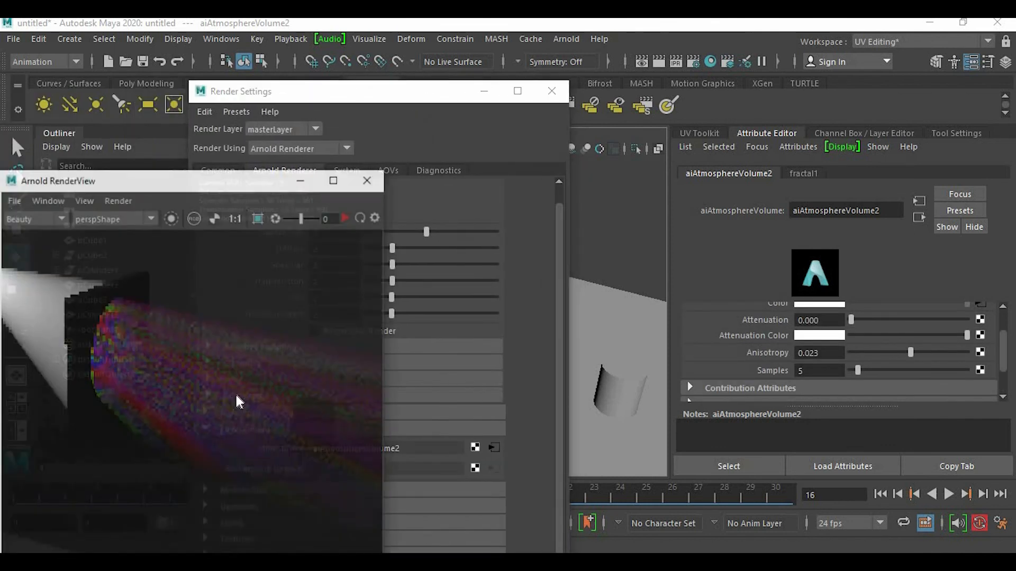
pyautogui.scroll(1, 888, 334)
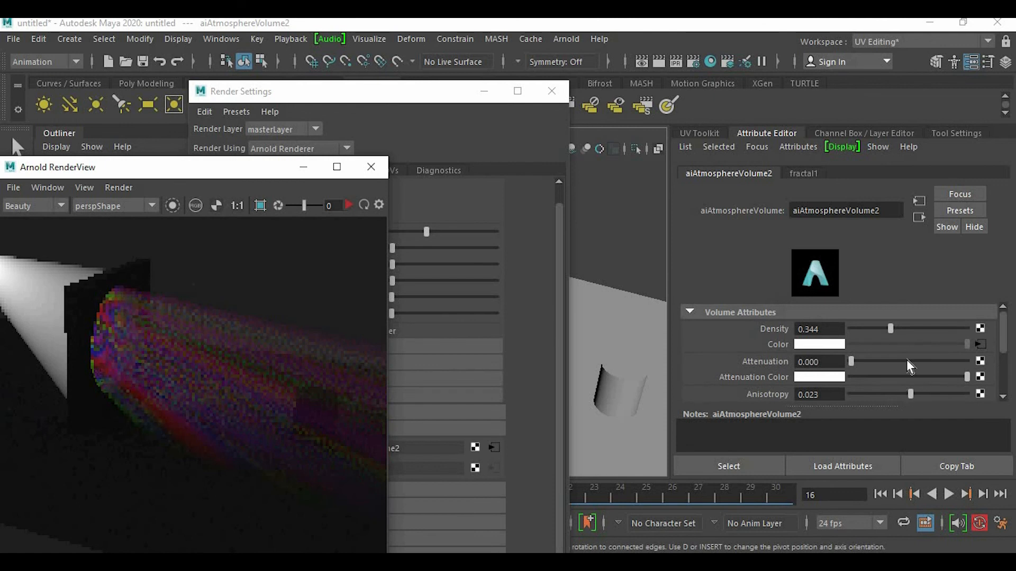
pyautogui.scroll(-1, 907, 360)
pyautogui.moveTo(916, 350); pyautogui.dragTo(931, 349)
pyautogui.click(495, 444)
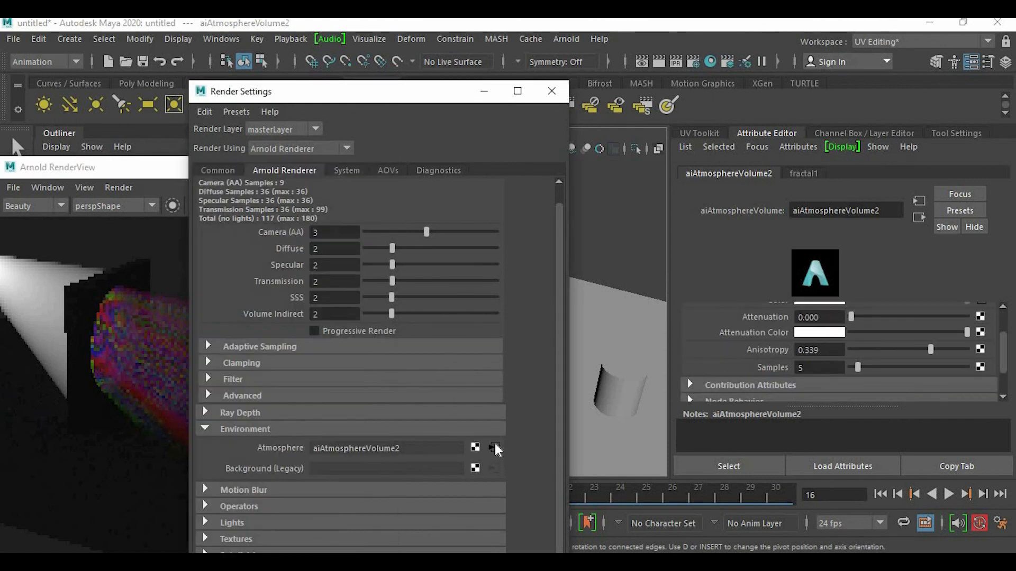
pyautogui.click(552, 91)
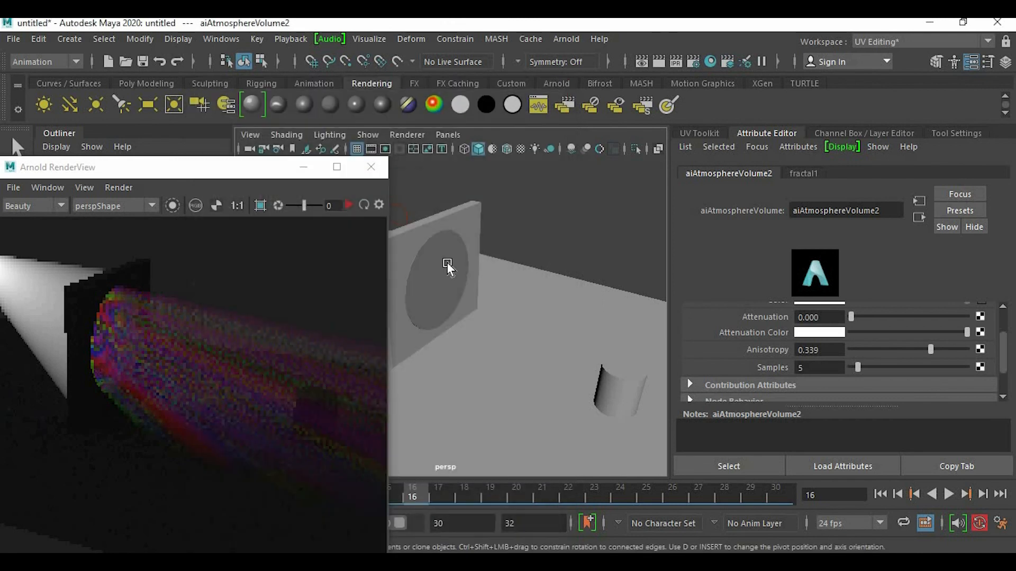
# Step: Open the ramp connected to the disc material's opacity, set its noise to 0.987, and render the result again
pyautogui.click(447, 264)
pyautogui.scroll(-1, 755, 345)
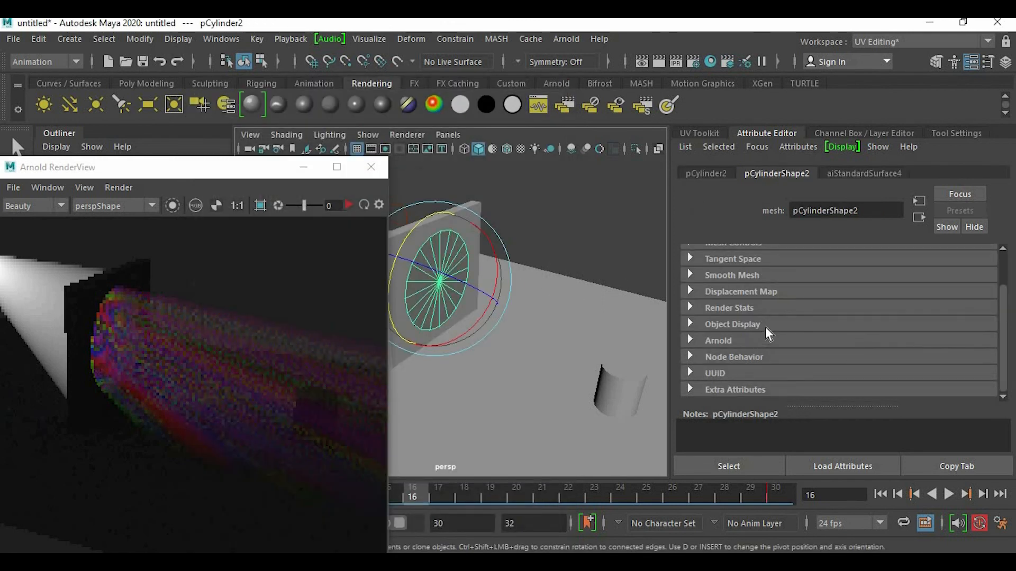
pyautogui.click(864, 173)
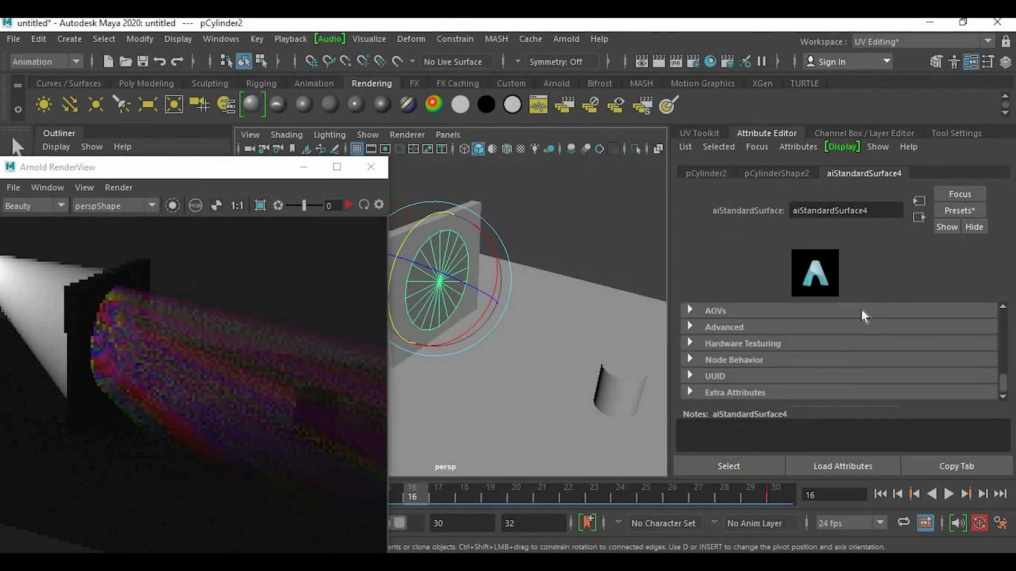
pyautogui.scroll(4, 779, 369)
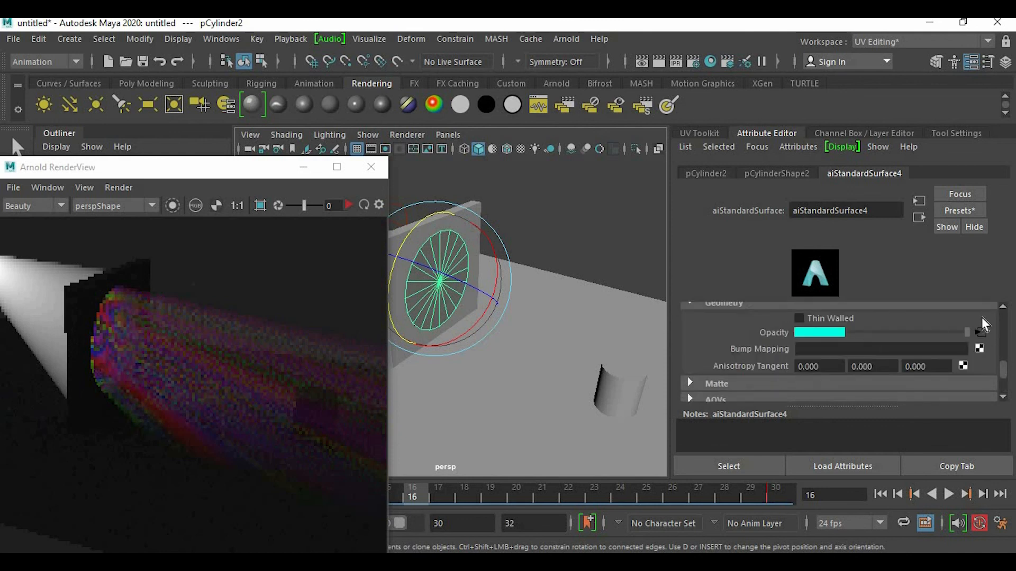
pyautogui.click(980, 331)
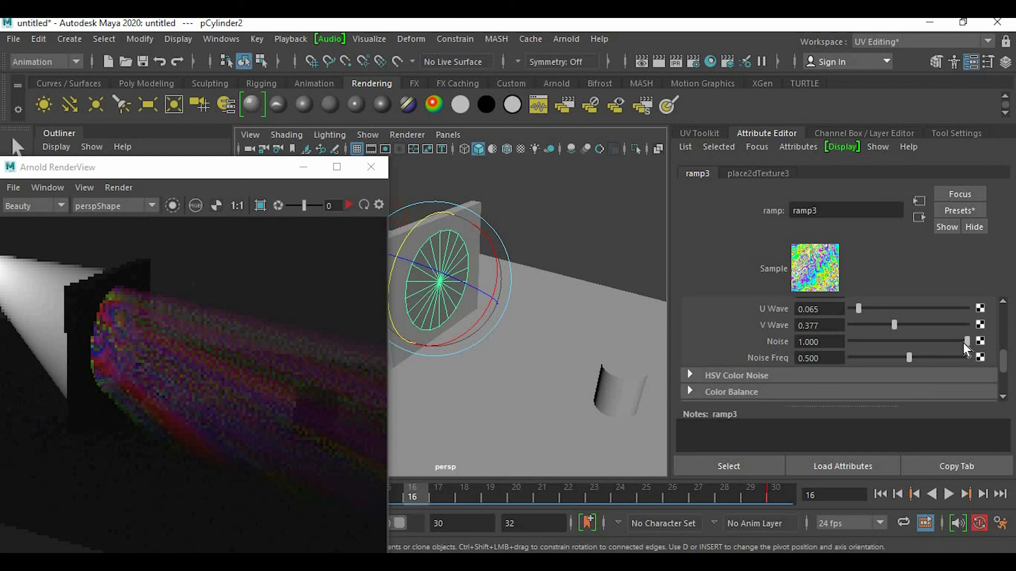
pyautogui.moveTo(964, 341); pyautogui.dragTo(962, 341)
pyautogui.click(364, 205)
# Step: Frame the wall, spot light and pedestal from a low side angle, and check the beam in the render window
pyautogui.scroll(-8, 459, 303)
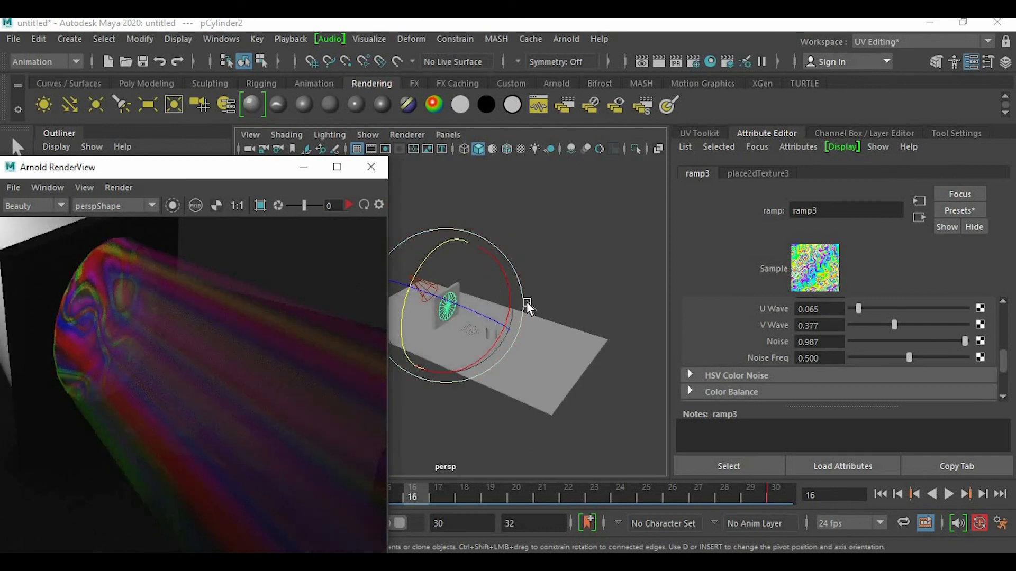
pyautogui.click(303, 167)
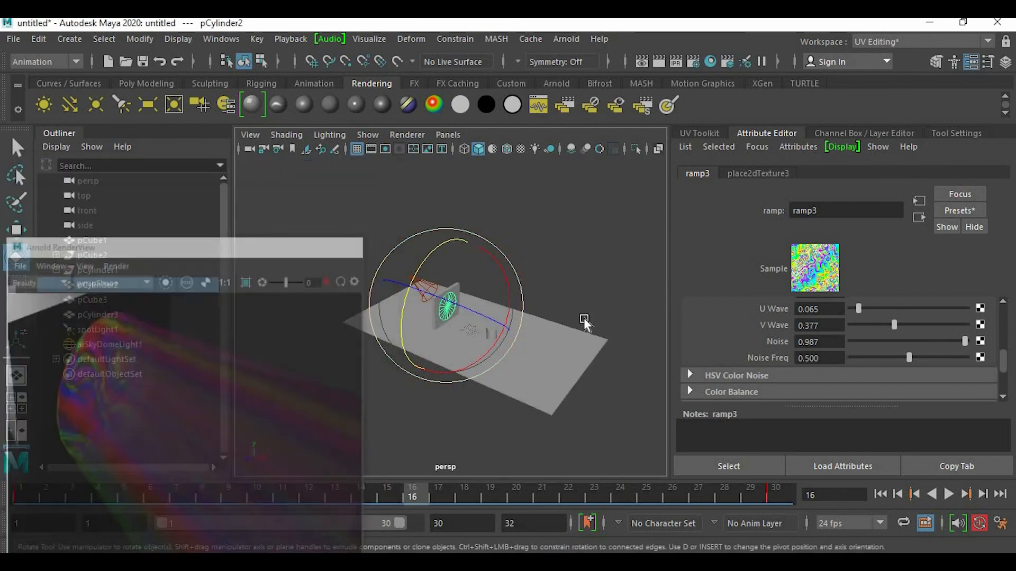
pyautogui.keyDown('alt'); pyautogui.moveTo(547, 326); pyautogui.dragTo(552, 315); pyautogui.keyUp('alt')
pyautogui.scroll(5, 549, 326)
pyautogui.scroll(3, 582, 326)
pyautogui.keyDown('alt'); pyautogui.moveTo(604, 334); pyautogui.dragTo(589, 325); pyautogui.keyUp('alt')
pyautogui.keyDown('alt'); pyautogui.moveTo(590, 374); pyautogui.dragTo(552, 371, button='middle'); pyautogui.keyUp('alt')
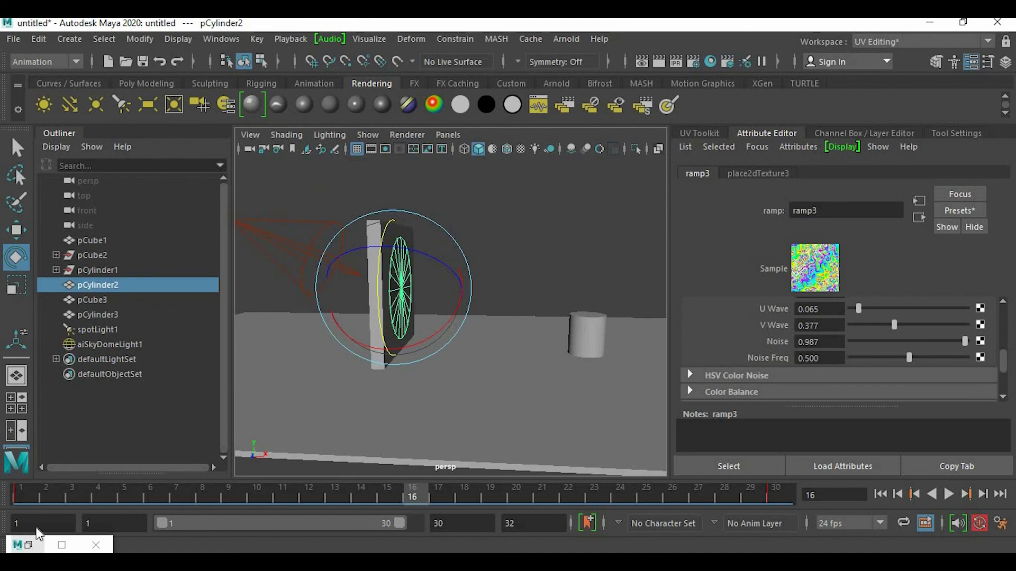
pyautogui.click(27, 545)
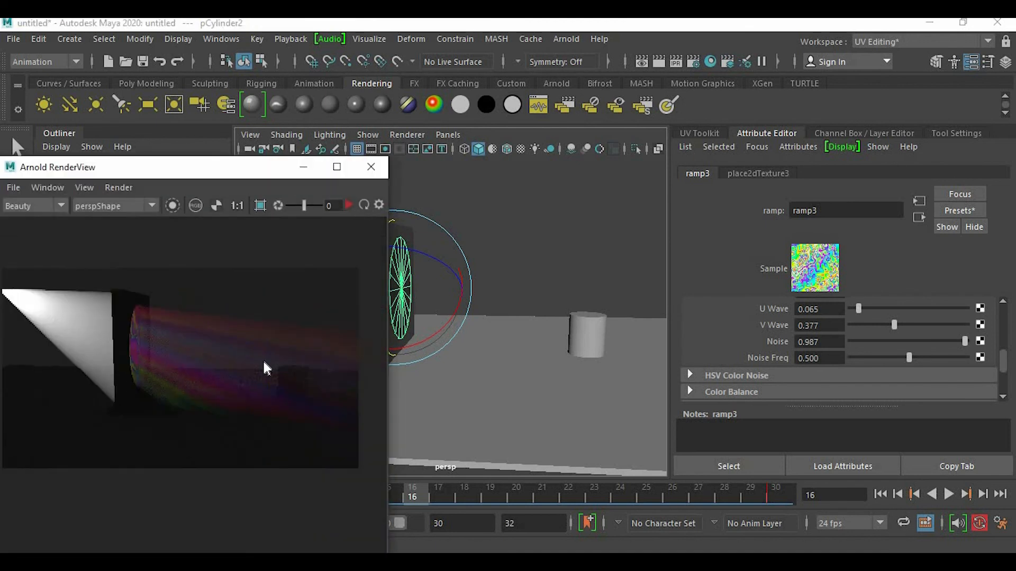